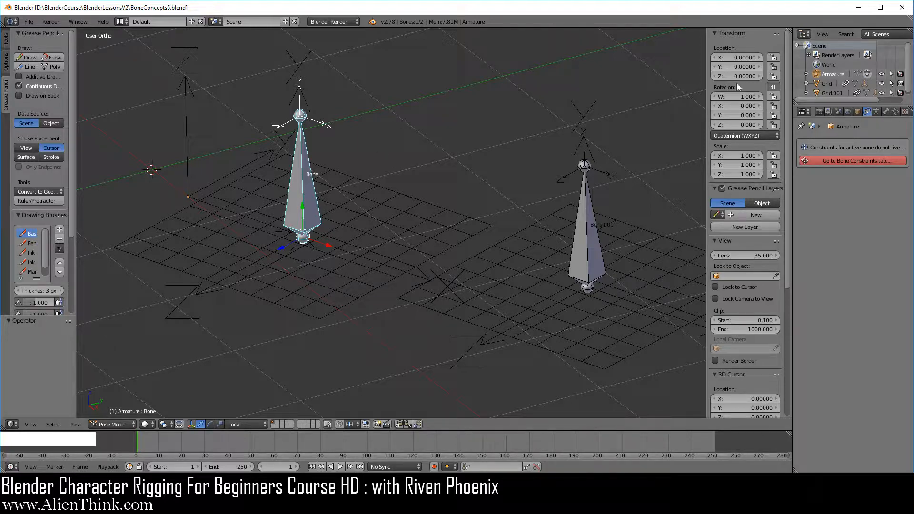
Step: Set the transform orientation to Global while staying in Pose Mode and focus on the first bone
left_click(114, 423)
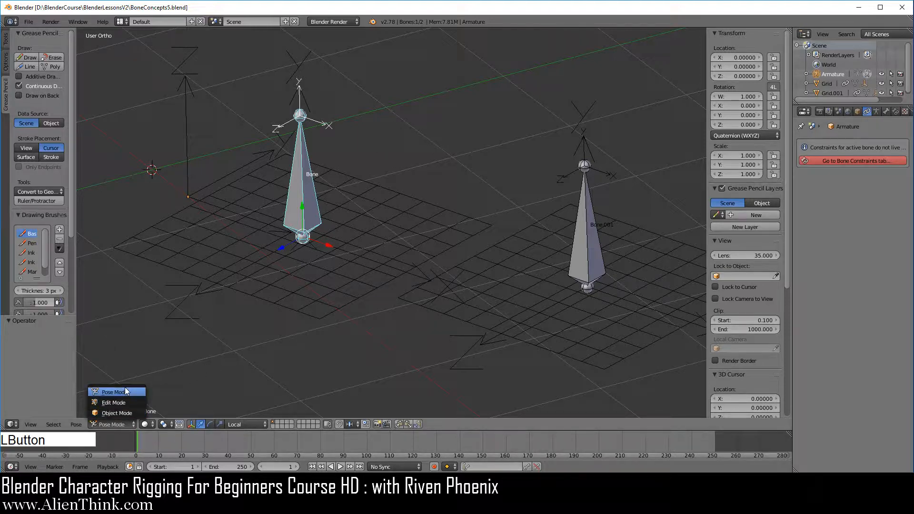
left_click(211, 367)
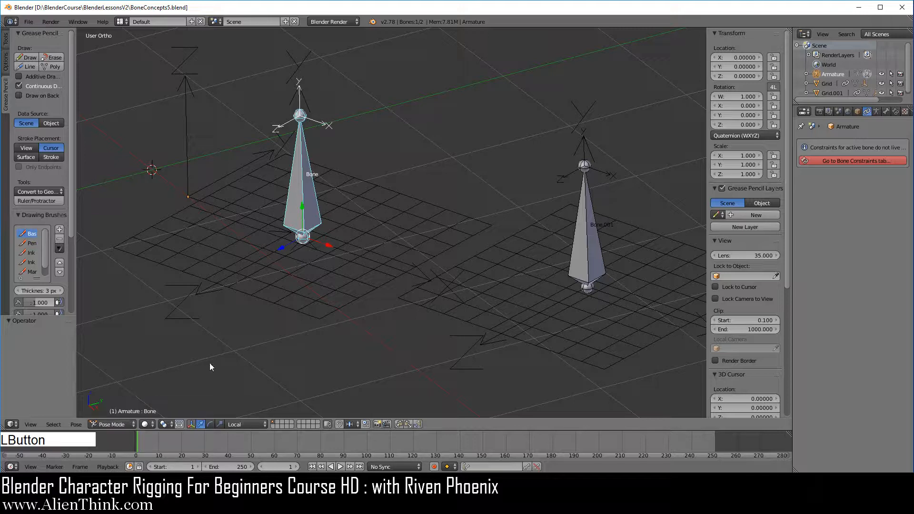
left_click(248, 424)
left_click(243, 414)
middle_click_drag(307, 291, 379, 290, "shift")
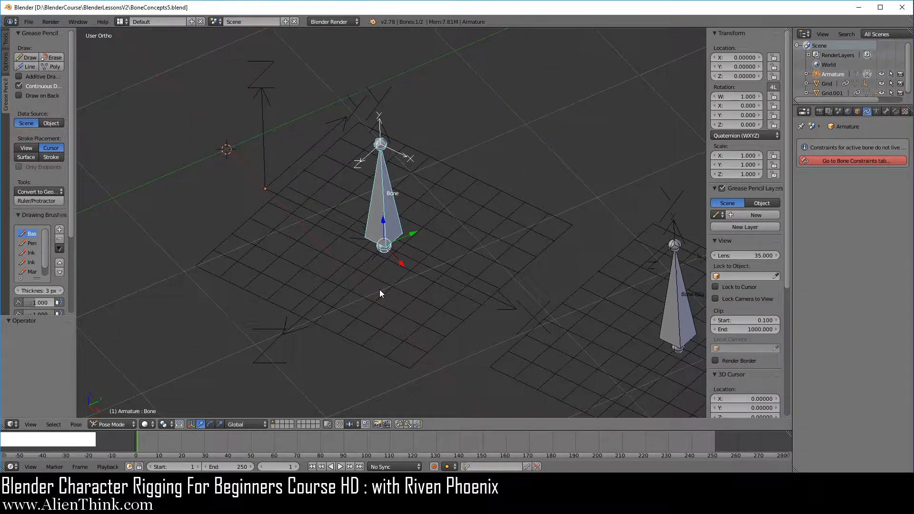
middle_click_drag(379, 193, 383, 194)
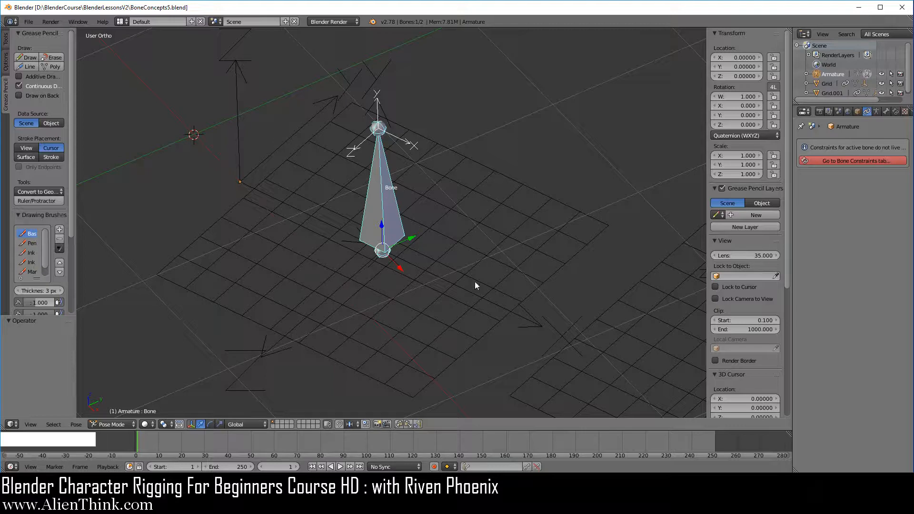
Step: Move the selected bone along the global X axis and clear its pose location
left_click(399, 270)
left_click_drag(399, 271, 360, 223)
key("alt")
key("alt+g")
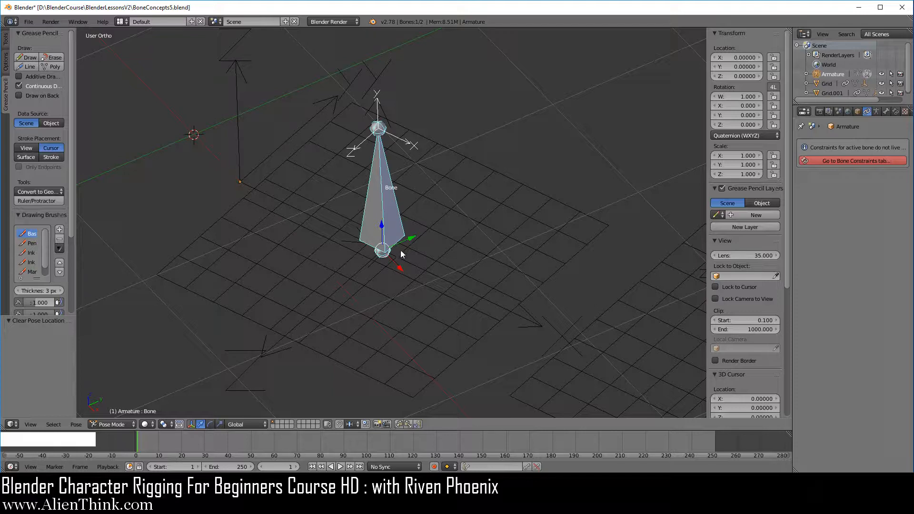
Step: Move the bone about 0.17 forward and back along the global X axis, and reset its pose location
left_click(399, 273)
left_click_drag(400, 273, 415, 289)
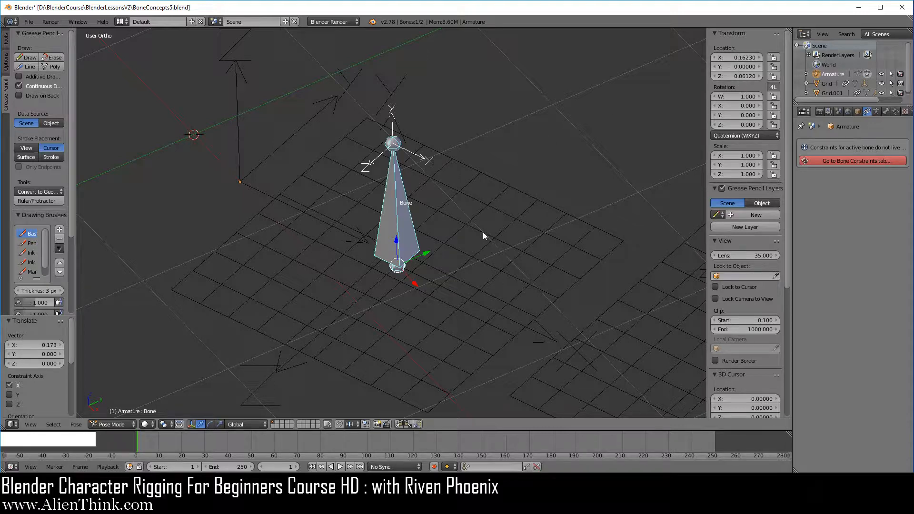
left_click_drag(421, 283, 401, 268)
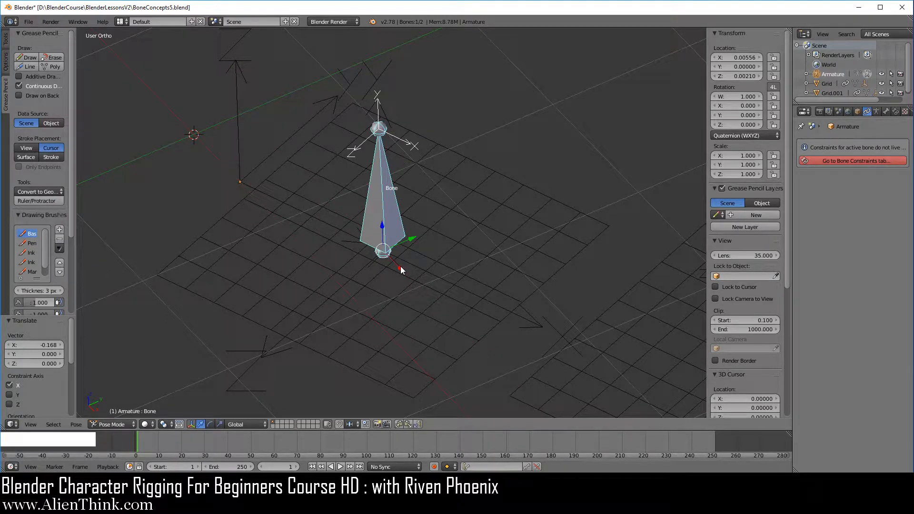
key("alt+g")
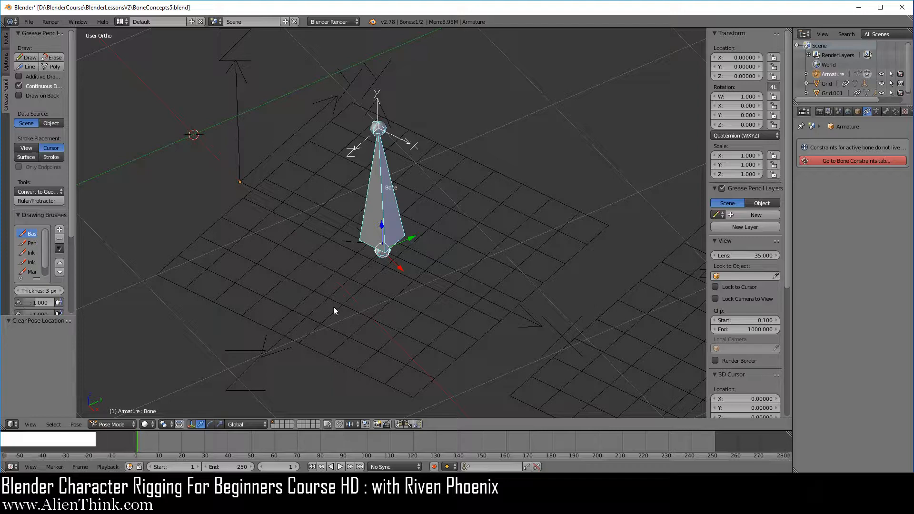
Step: Set the transform orientation to Local and move the bone about -0.04 along its local Z axis
left_click(241, 424)
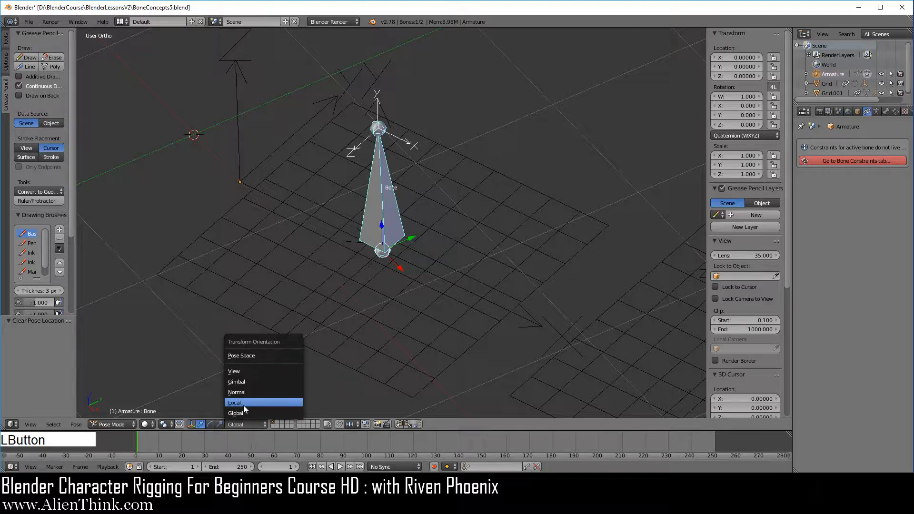
left_click(243, 405)
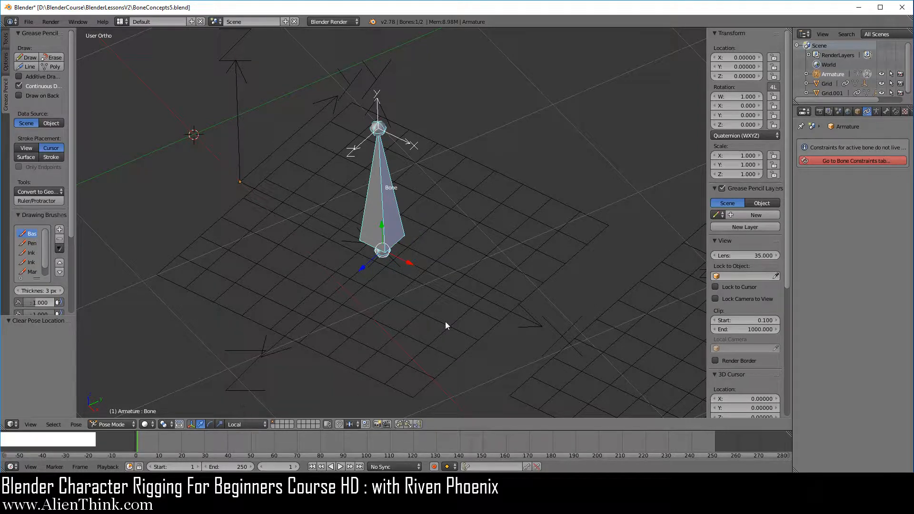
left_click(362, 268)
mouse_move(362, 268)
left_mouse_down()
mouse_move(342, 284)
mouse_move(353, 282)
mouse_move(364, 259)
left_mouse_up()
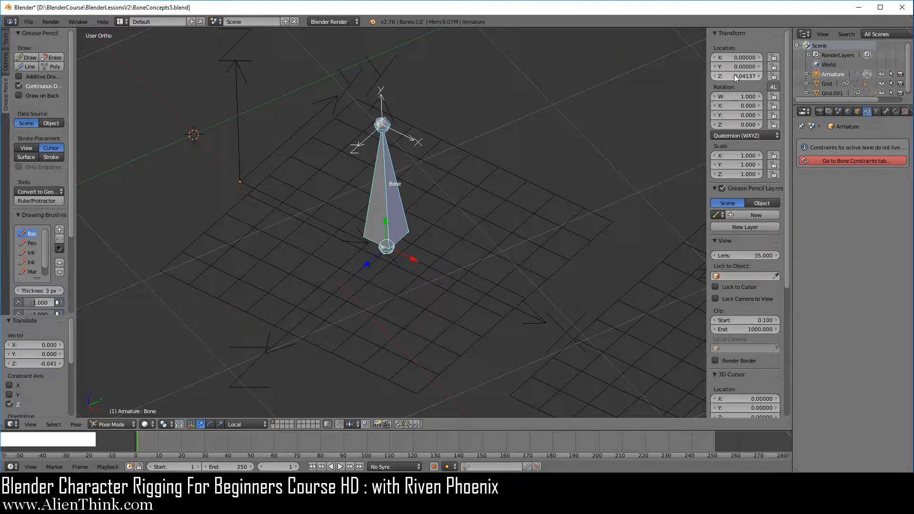
Step: Adjust the bone's location values to about X 0.01, Y 0.04 and Z -0.27, and clear its pose location
mouse_move(736, 78)
left_mouse_down()
mouse_move(772, 78)
mouse_move(736, 77)
mouse_move(753, 76)
mouse_move(737, 76)
mouse_move(741, 59)
mouse_move(732, 66)
mouse_move(762, 67)
mouse_move(734, 67)
left_mouse_up()
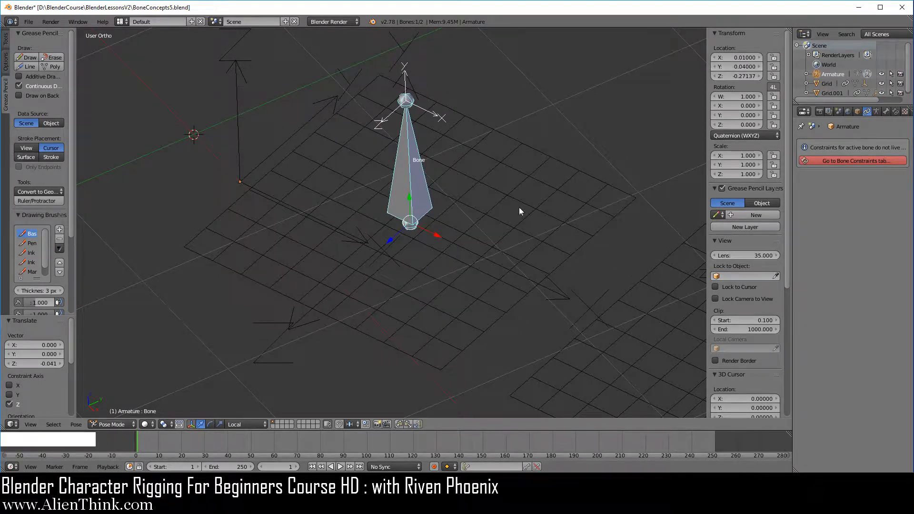
key("alt")
key("alt+g")
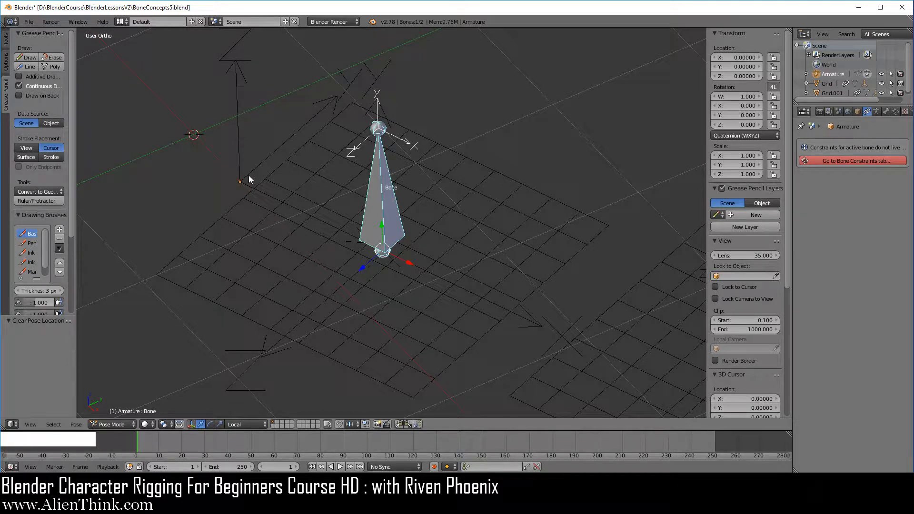
Step: Switch the armature to Object Mode to examine its object axes, and return to Pose Mode
left_click(121, 425)
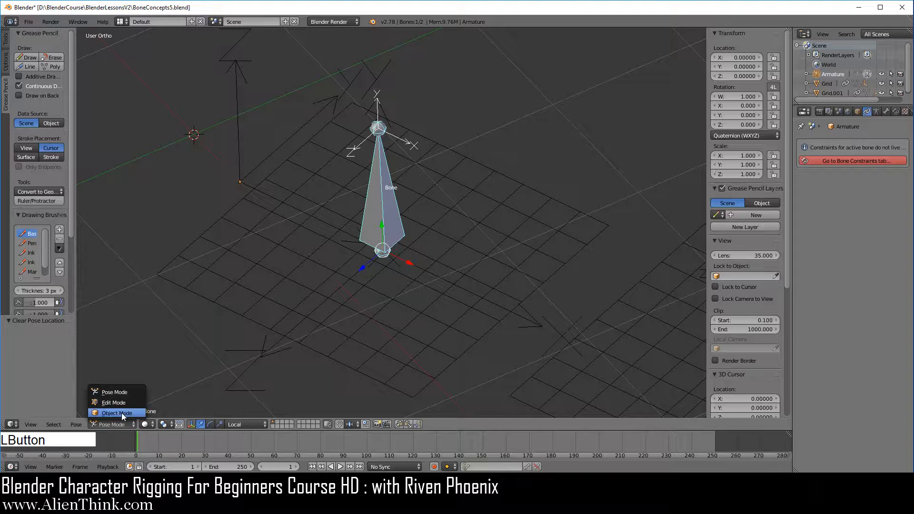
left_click(121, 413)
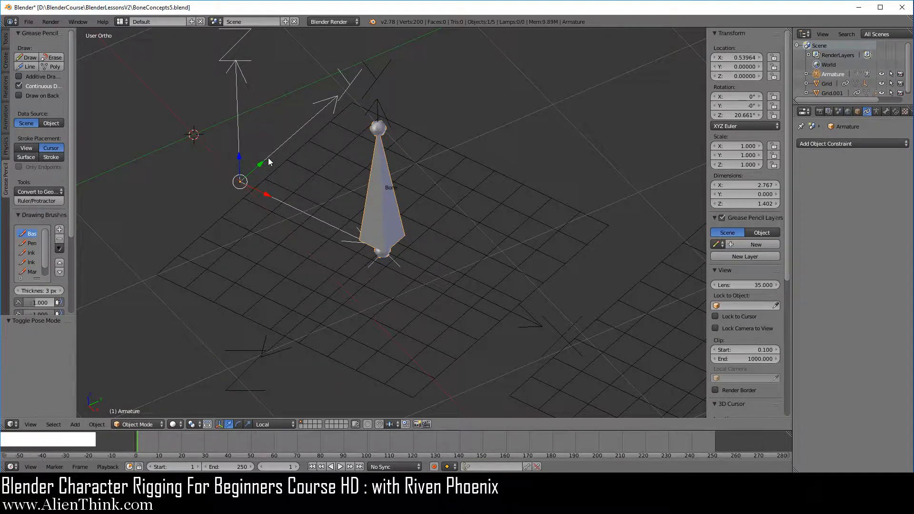
left_click(148, 422)
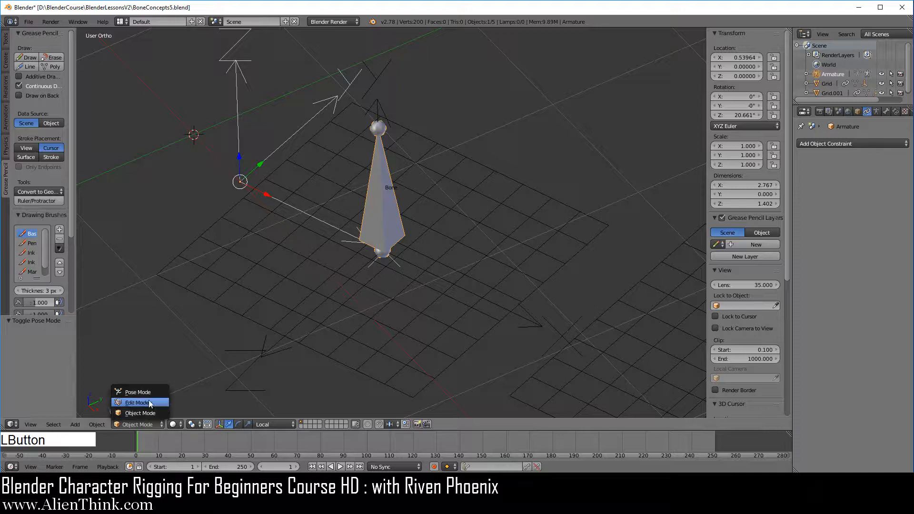
left_click(149, 393)
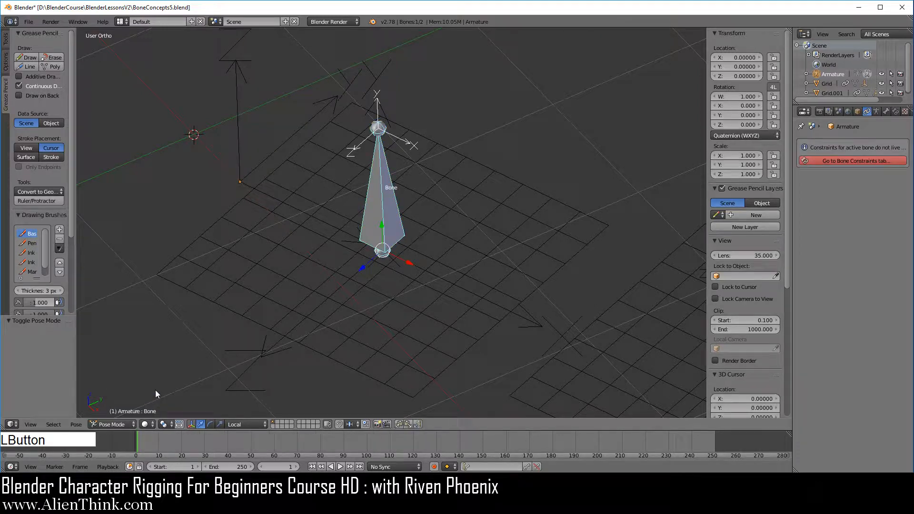
Step: Set the transform orientation to Pose Space and move the bone to about X -0.09, Y 0.21, Z -0.24
left_click(241, 423)
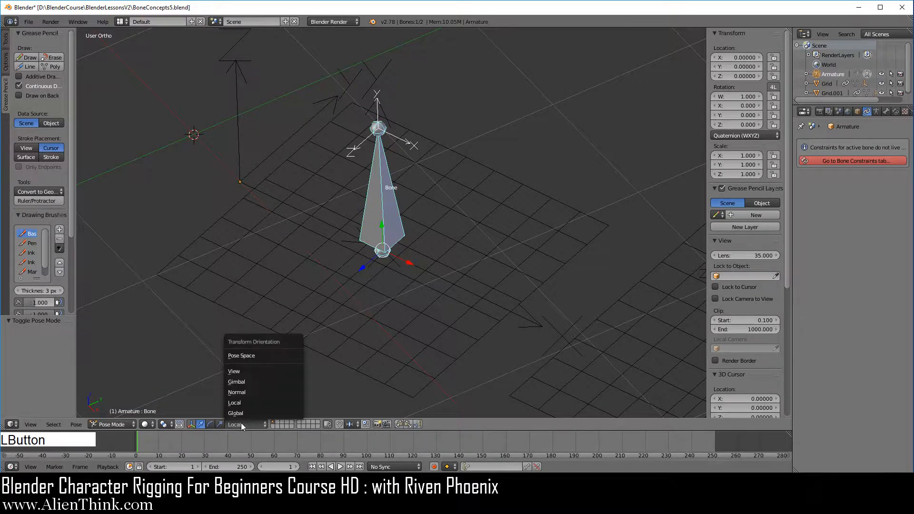
left_click(250, 356)
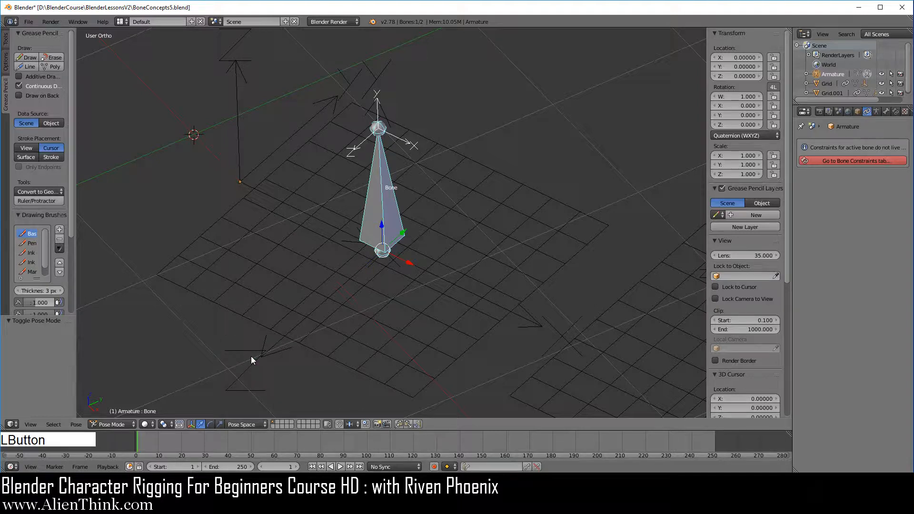
left_click(403, 237)
left_click_drag(403, 236, 388, 174)
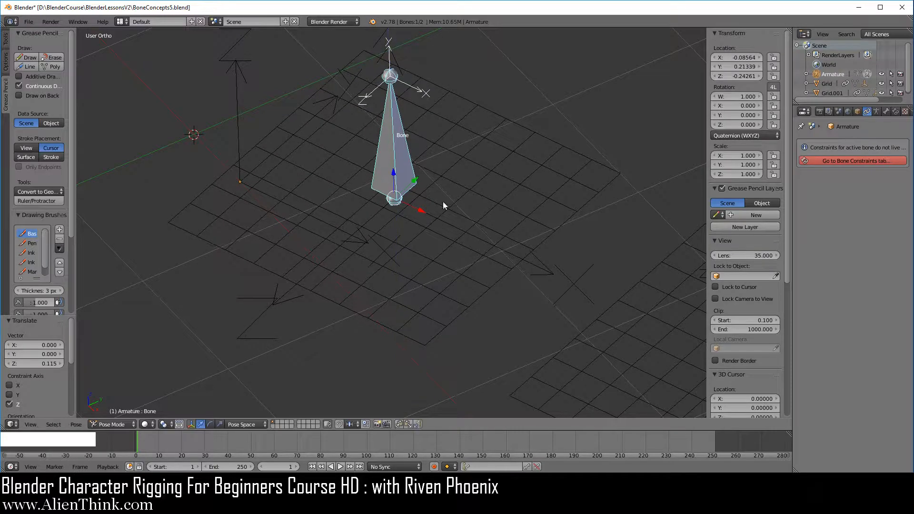
Step: Shift the bone by its location values and pose-space Y axis to about X -0.25, Y 0.12, Z -0.30, and clear its pose location
mouse_move(737, 67)
left_mouse_down()
mouse_move(776, 68)
mouse_move(671, 67)
mouse_move(867, 76)
mouse_move(741, 76)
mouse_move(743, 59)
mouse_move(703, 59)
mouse_move(777, 59)
mouse_move(695, 59)
mouse_move(758, 60)
mouse_move(724, 59)
left_mouse_up()
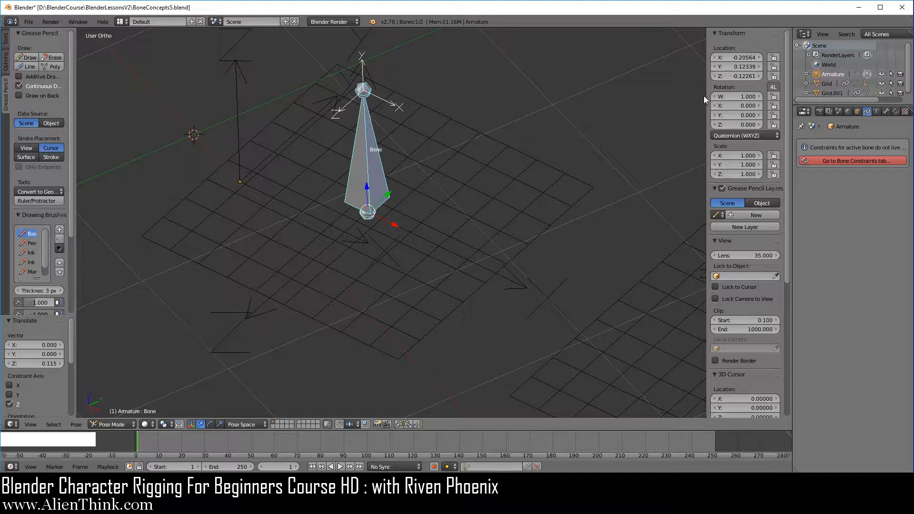
mouse_move(738, 57)
left_mouse_down()
mouse_move(755, 57)
mouse_move(726, 57)
left_mouse_up()
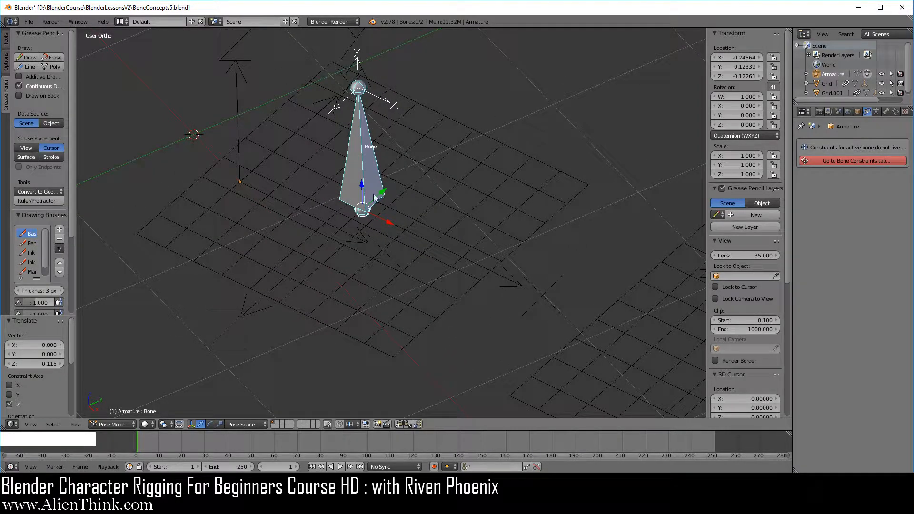
left_click_drag(382, 191, 403, 183)
left_click_drag(738, 78, 724, 78)
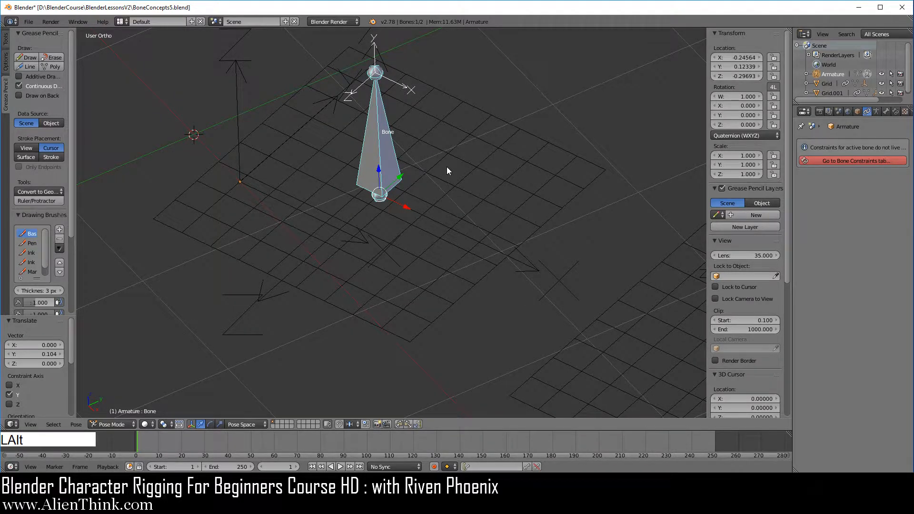
key("alt+g")
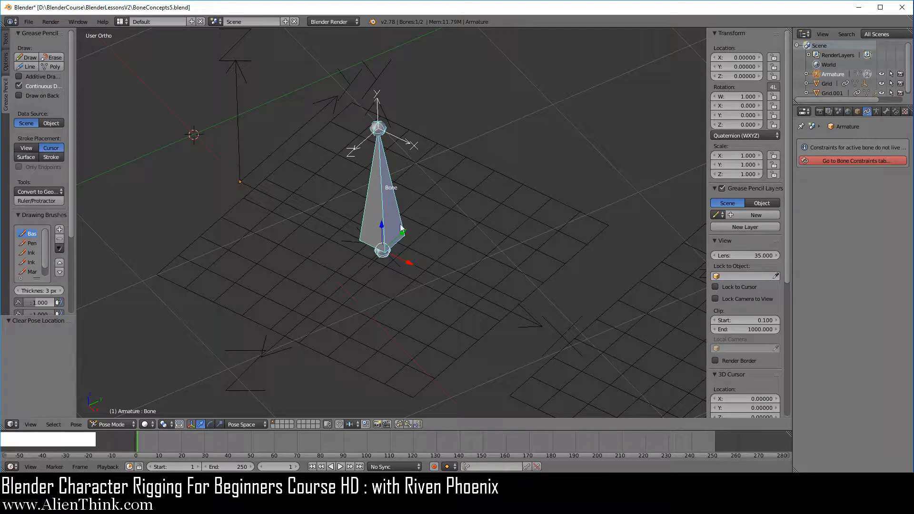
Step: Select Bone.001 to examine its pose-space axes, and reselect the first bone
middle_click_drag(403, 228, 419, 190)
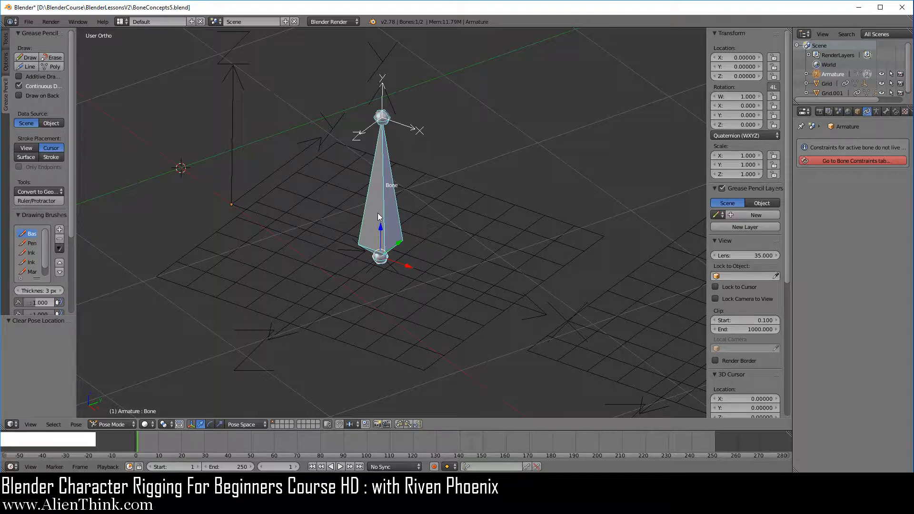
scroll(382, 219, "down", 1)
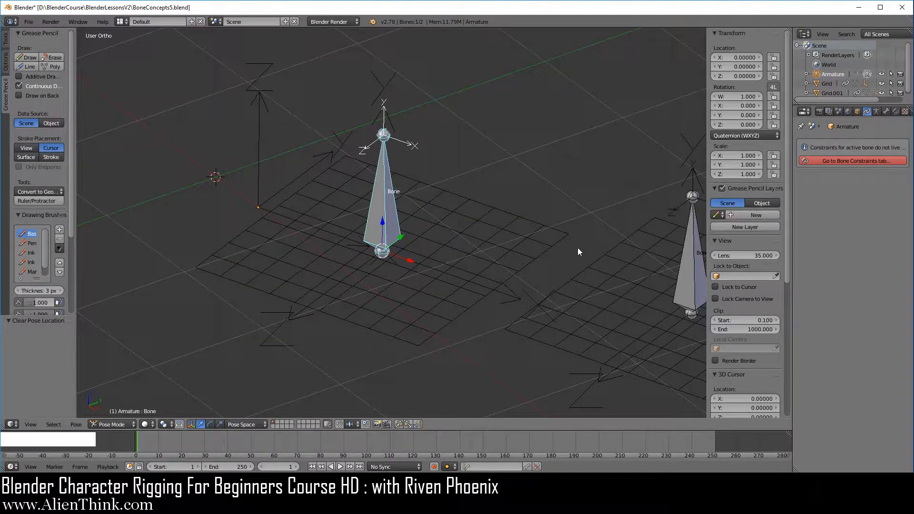
middle_click_drag(578, 252, 472, 227, "shift")
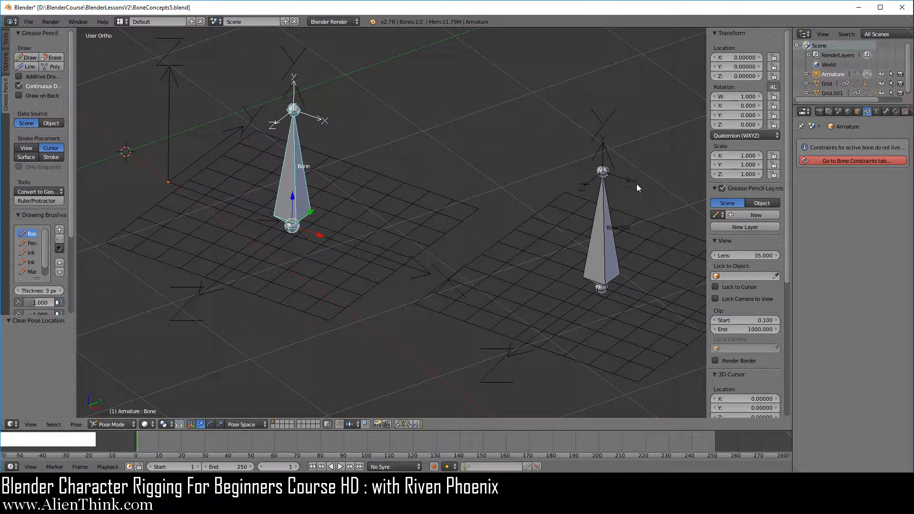
right_click(598, 233)
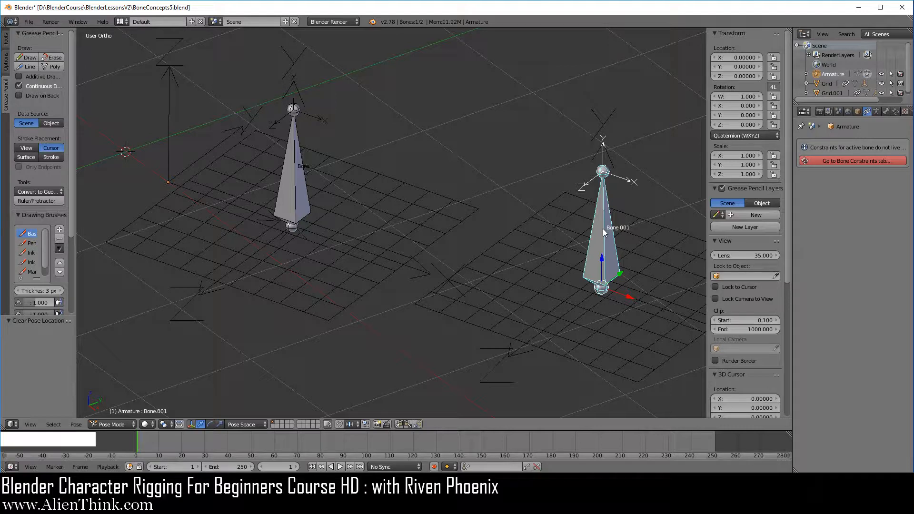
right_click(298, 175)
middle_click_drag(341, 204, 439, 212, "shift")
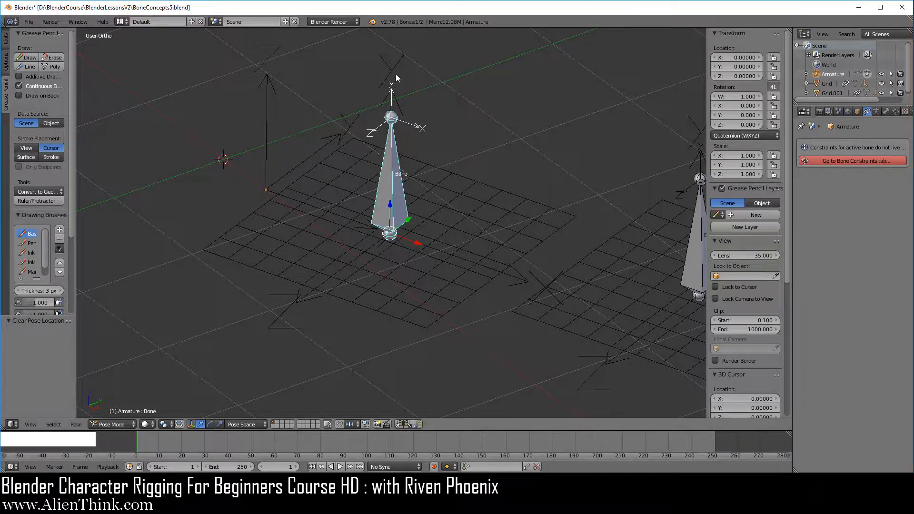
Step: Set the transform orientation back to Local for the first bone
scroll(393, 205, "up", 2)
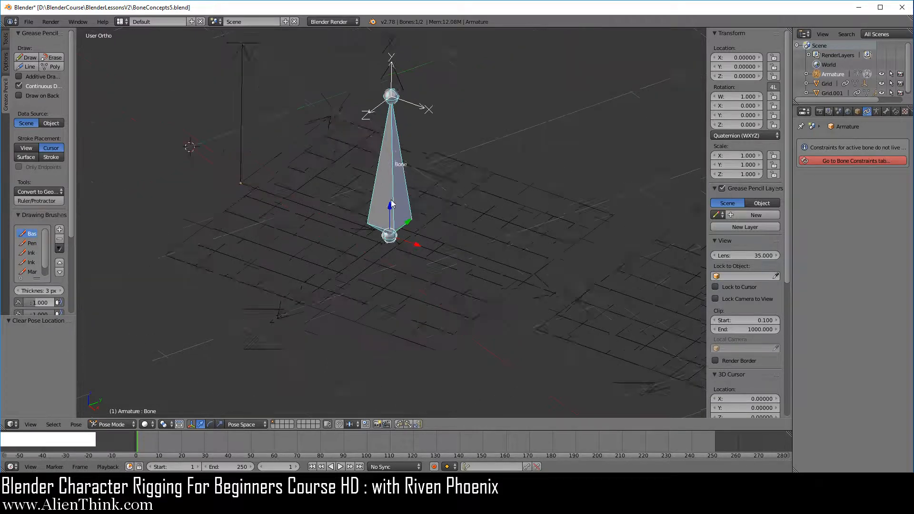
scroll(393, 180, "down", 1)
left_click(242, 425)
left_click(249, 400)
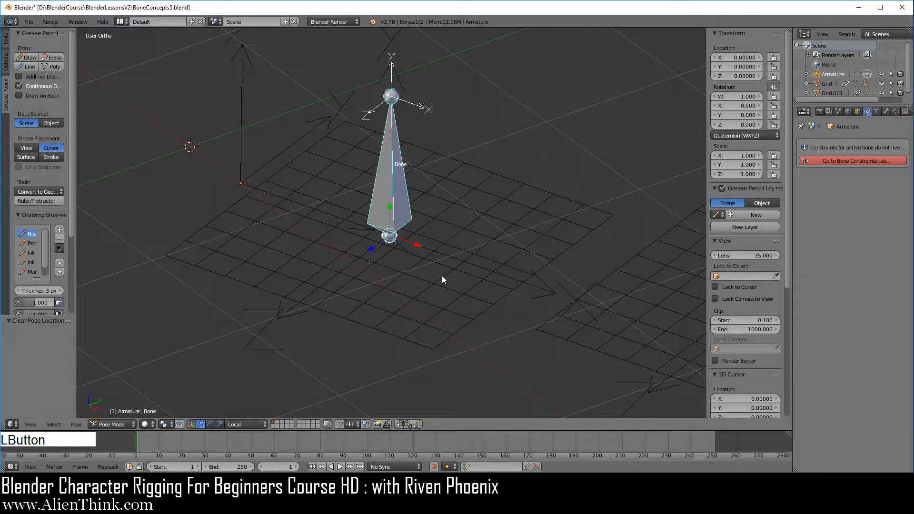
middle_click_drag(442, 279, 484, 280, "shift")
scroll(486, 261, "up", 1)
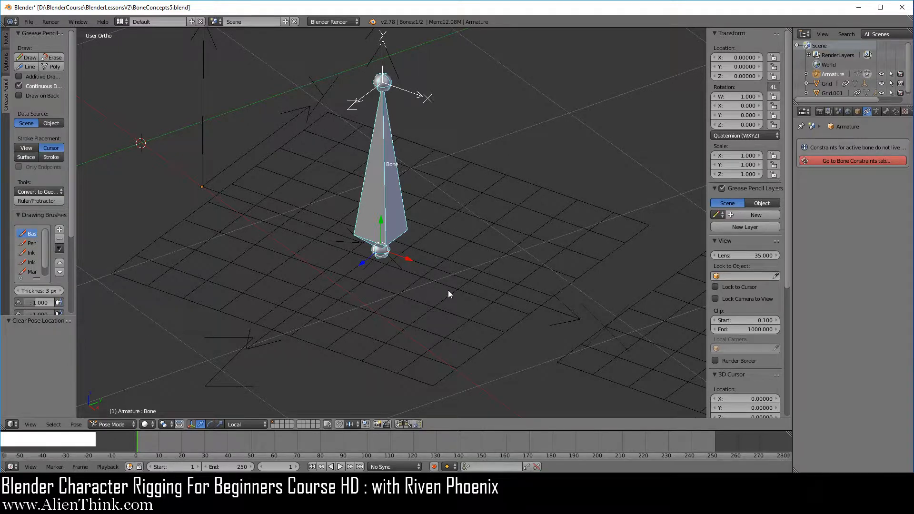
Step: Switch the armature from Pose Mode to Edit Mode
left_click(123, 424)
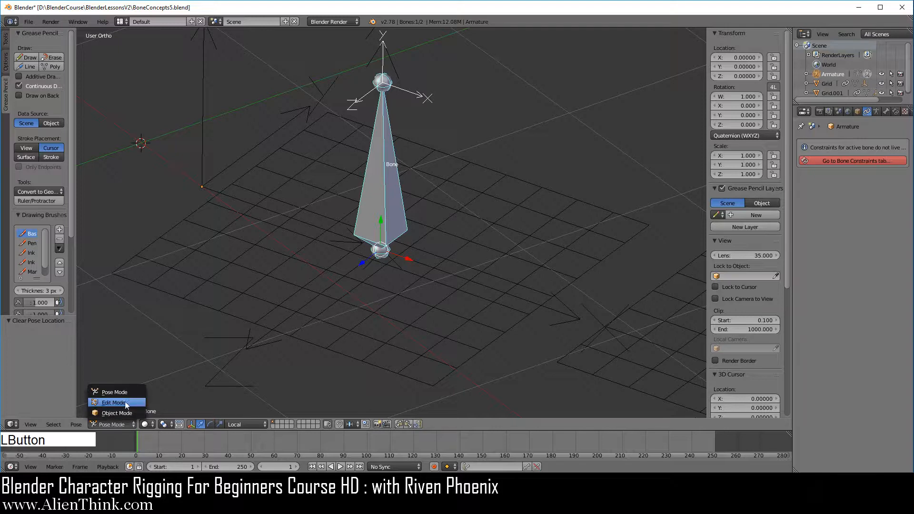
left_click(125, 403)
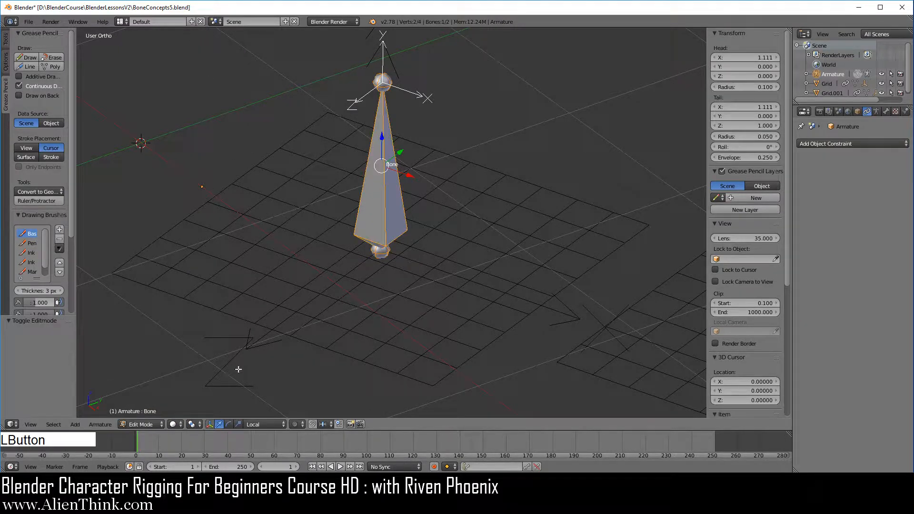
scroll(387, 207, "down", 1)
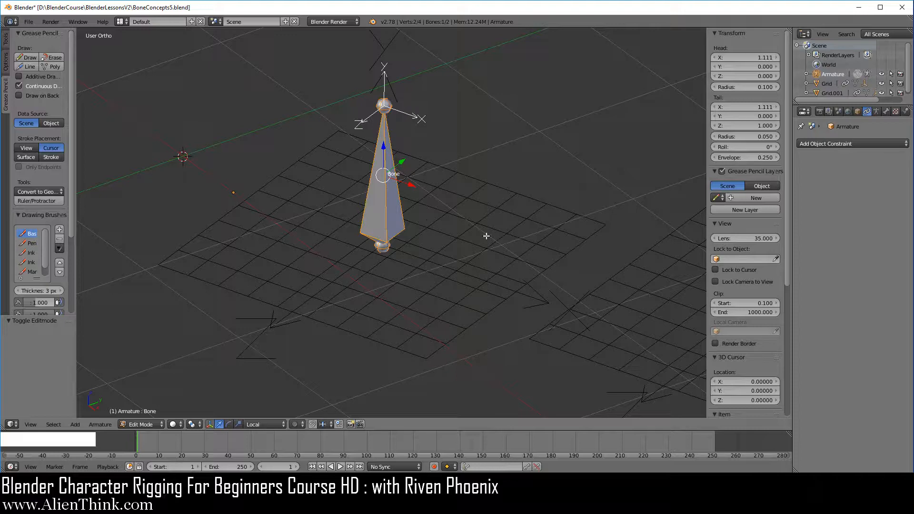
Step: Select Bone.001 and rotate it freely with trackball rotation by about -35.5° and 20°
middle_click_drag(593, 244, 424, 216, "shift")
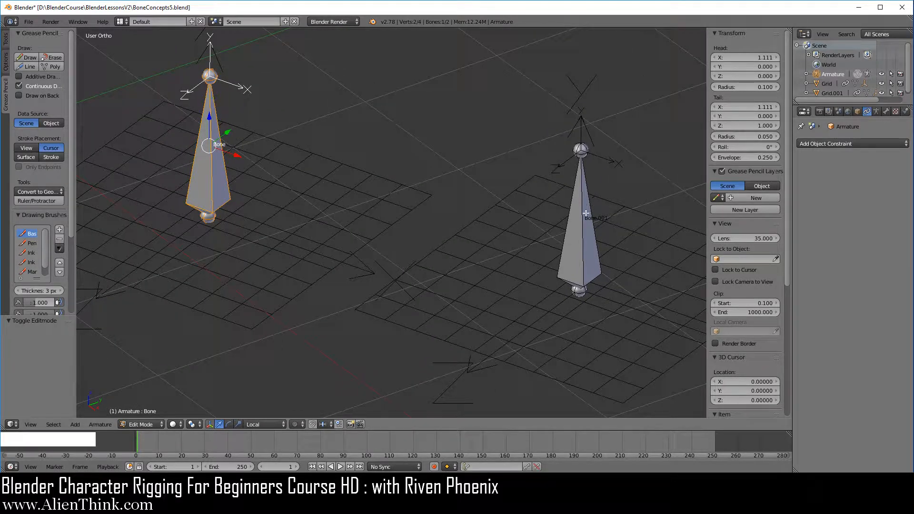
right_click(577, 238)
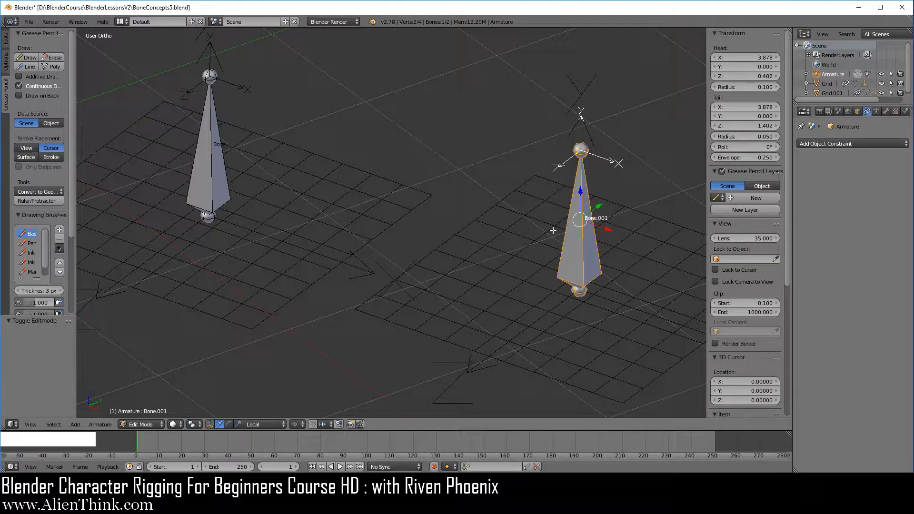
key("r")
key("r")
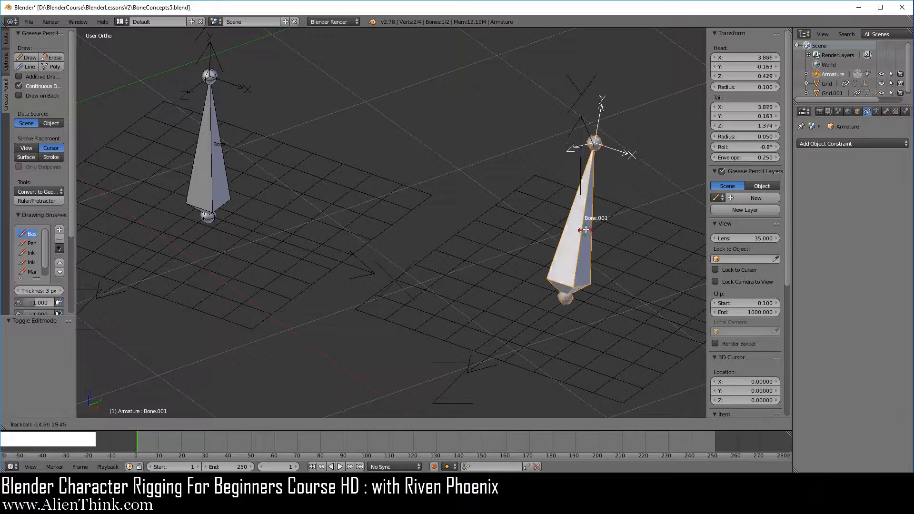
left_click(586, 213)
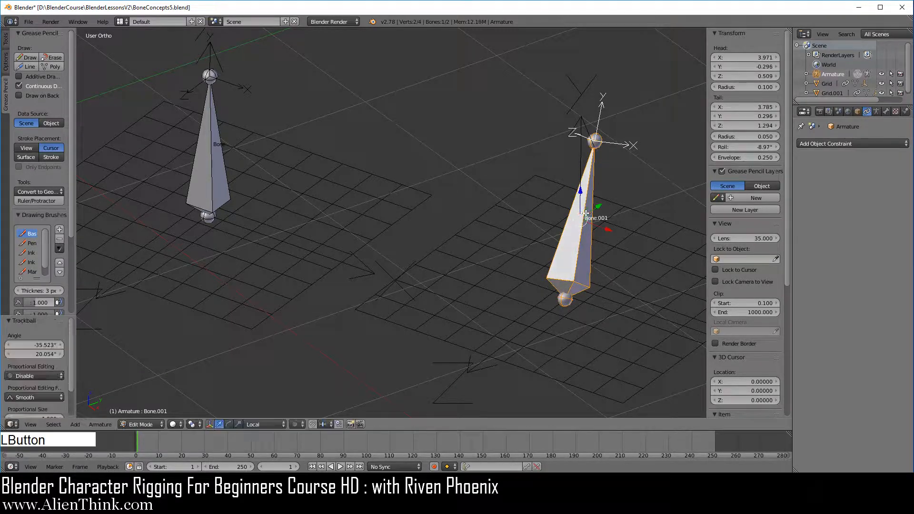
Step: Switch the armature to Pose Mode and view the tilted Bone.001 against its grid
left_click(141, 424)
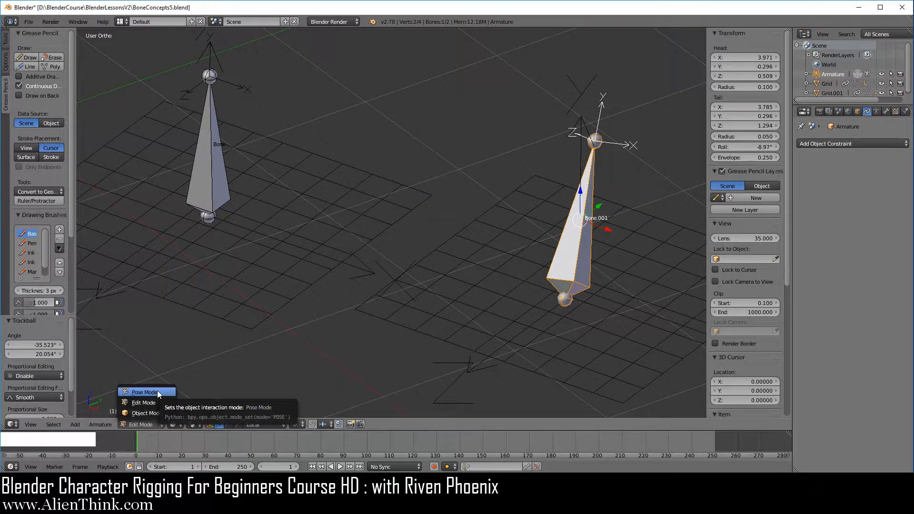
left_click(144, 392)
middle_click_drag(207, 370, 507, 166)
middle_click_drag(435, 207, 449, 207)
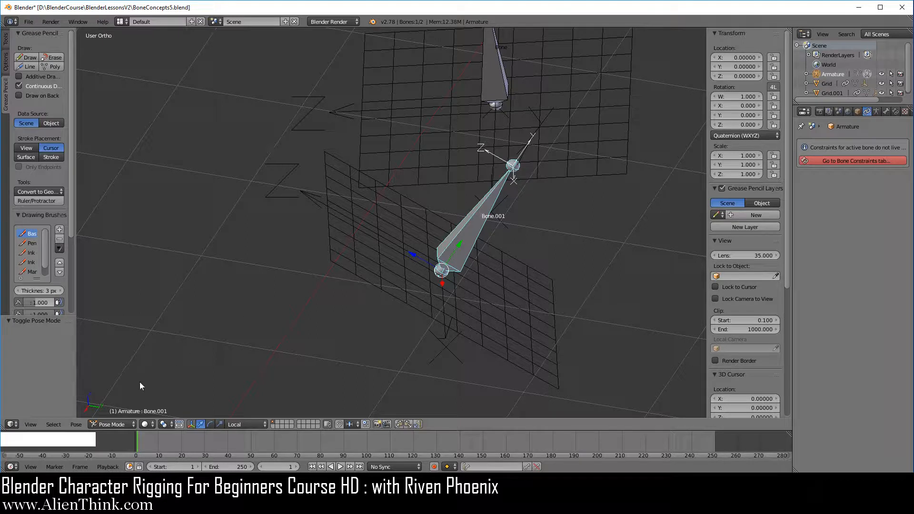
Step: Switch the armature to Edit Mode to compare Bone.001's axes, and return it to Pose Mode
left_click(116, 424)
left_click(122, 413)
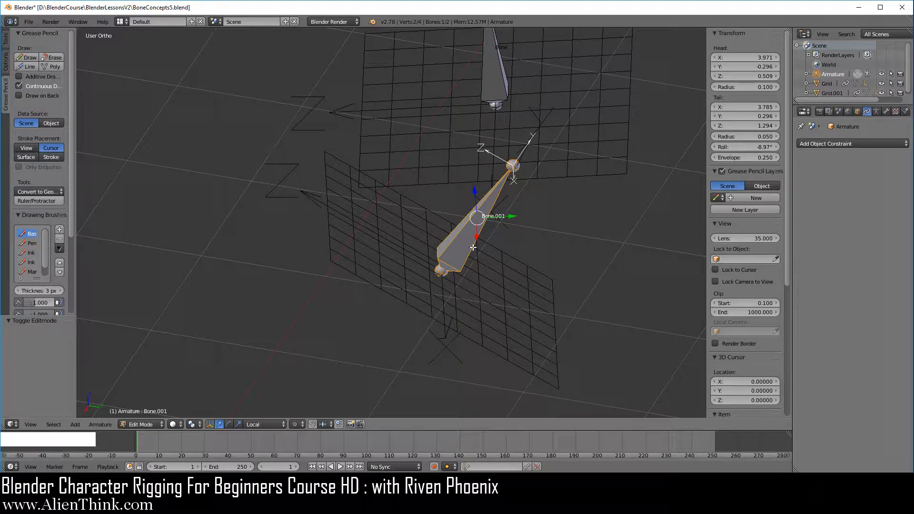
left_click(147, 425)
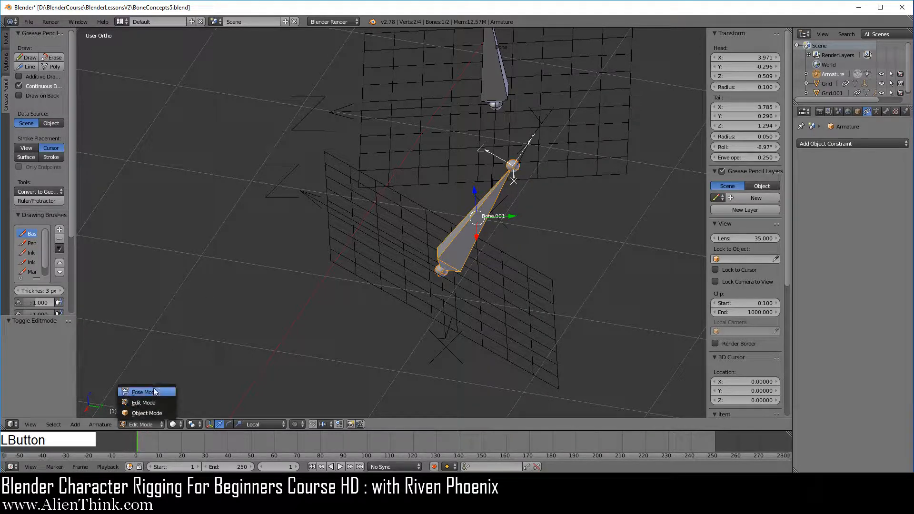
left_click(172, 387)
Step: Apply the visual transform to the grid under the first bone and disable its Copy Location and Copy Rotation constraints
middle_click_drag(323, 184, 282, 286, "shift")
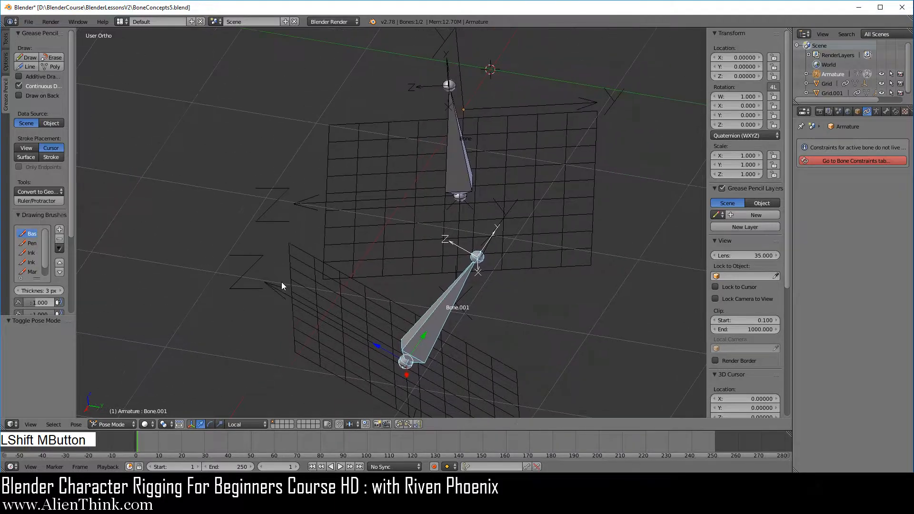
middle_click_drag(401, 305, 481, 282)
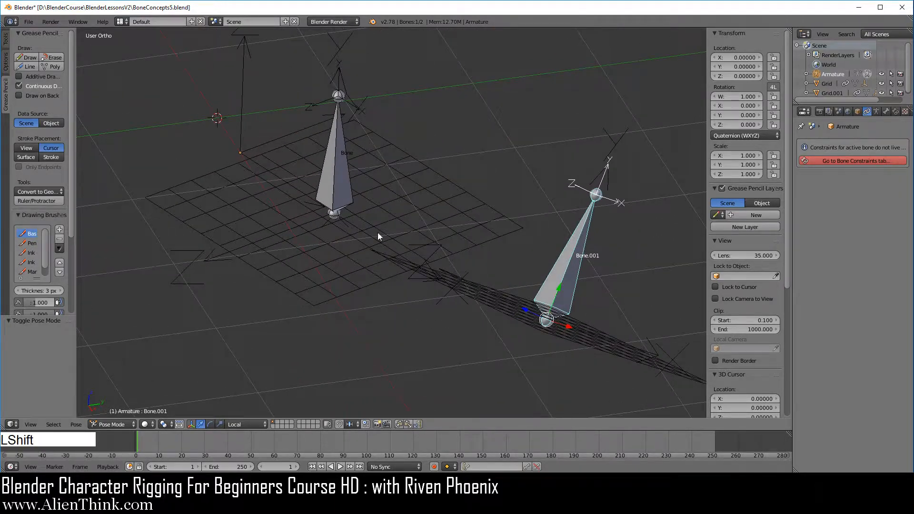
middle_click_drag(380, 236, 410, 279, "shift")
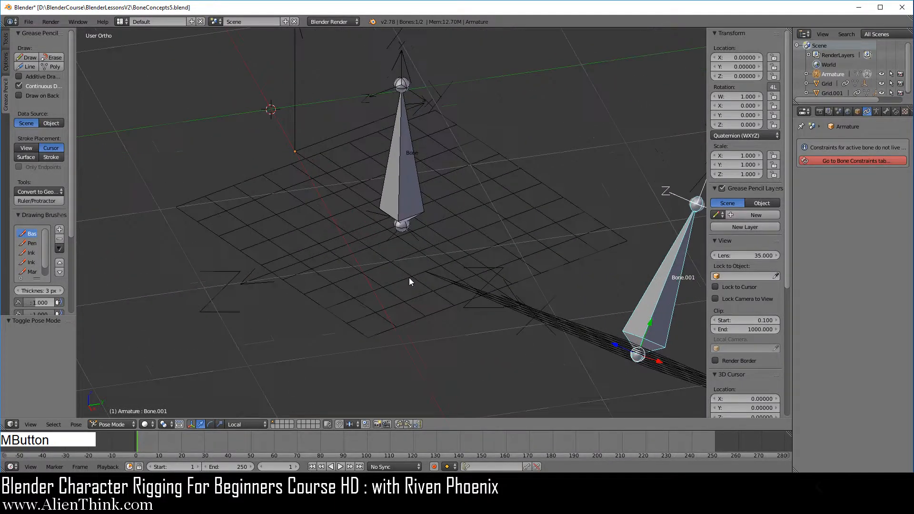
right_click(397, 262)
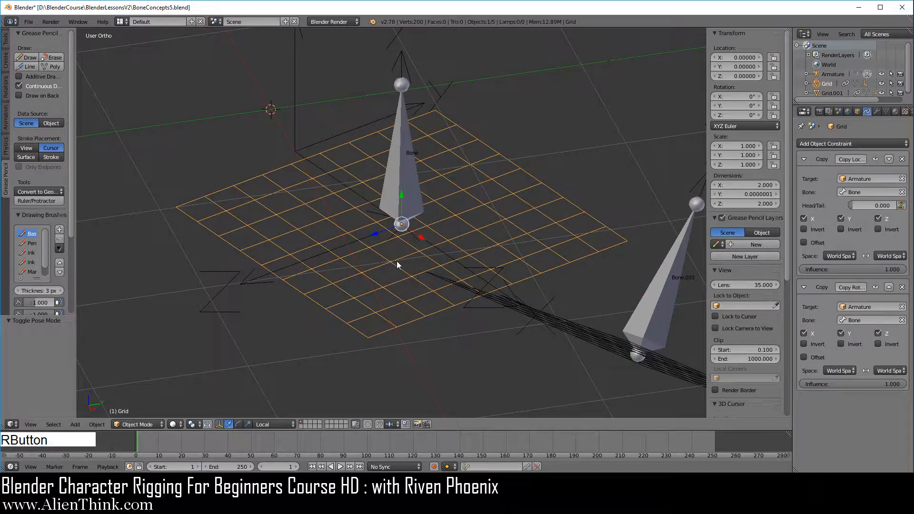
key("ctrl+a")
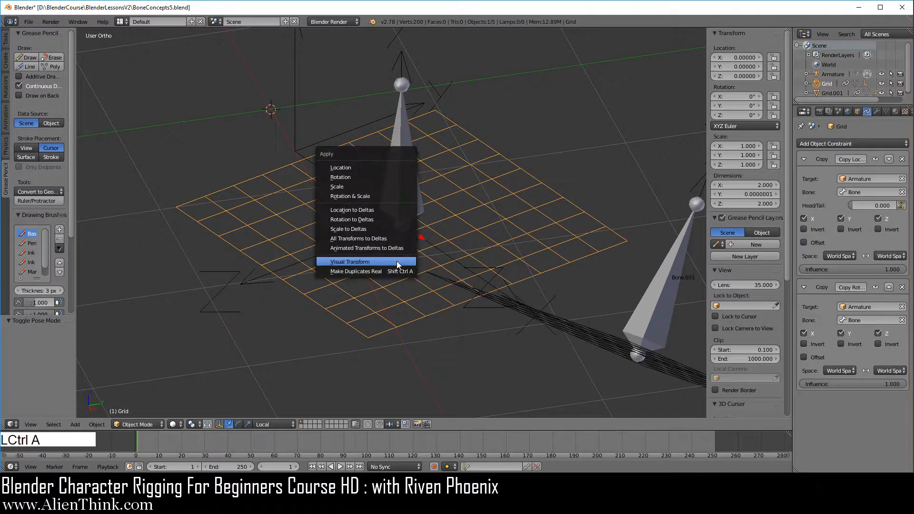
left_click(372, 264)
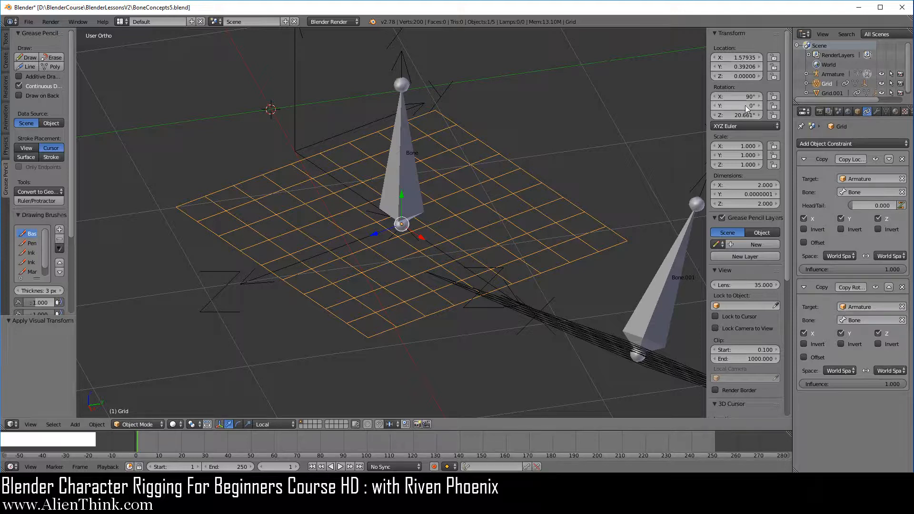
left_click(877, 159)
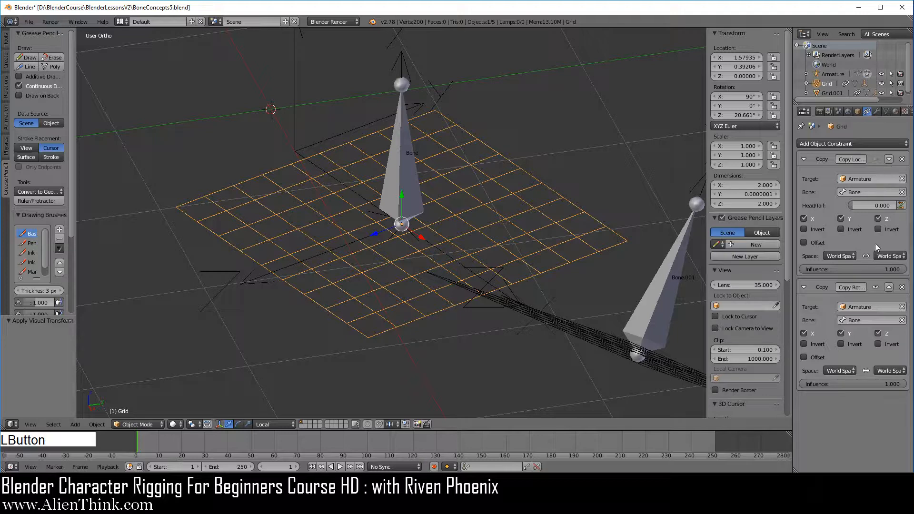
left_click(876, 287)
Step: Shift the first bone in local space to about X -0.014, Y 0.04, Z 0.27, compare it with its grid, and clear its pose location
right_click(405, 153)
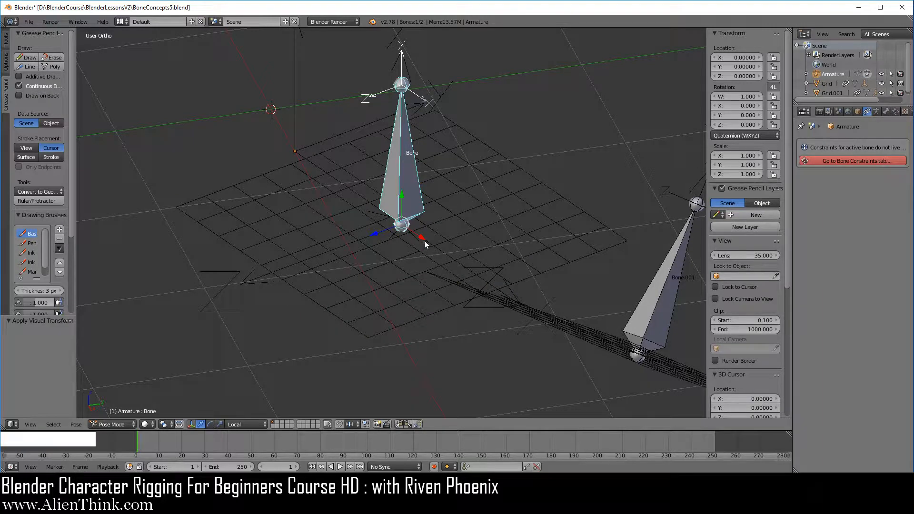
mouse_move(421, 242)
left_mouse_down()
mouse_move(471, 268)
mouse_move(417, 232)
left_mouse_up()
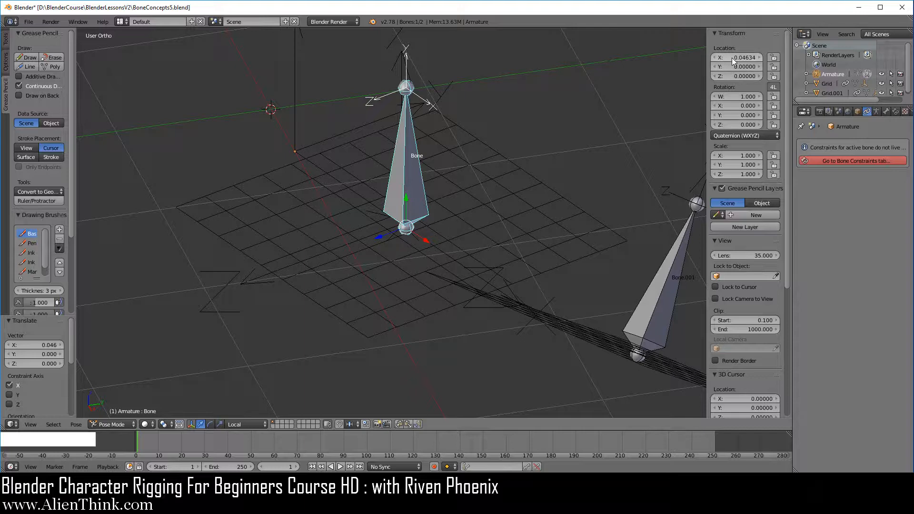
mouse_move(733, 60)
left_mouse_down()
mouse_move(753, 60)
mouse_move(715, 59)
mouse_move(745, 60)
mouse_move(731, 59)
mouse_move(734, 76)
mouse_move(712, 76)
mouse_move(752, 76)
mouse_move(726, 78)
mouse_move(729, 66)
mouse_move(744, 67)
mouse_move(732, 67)
left_mouse_up()
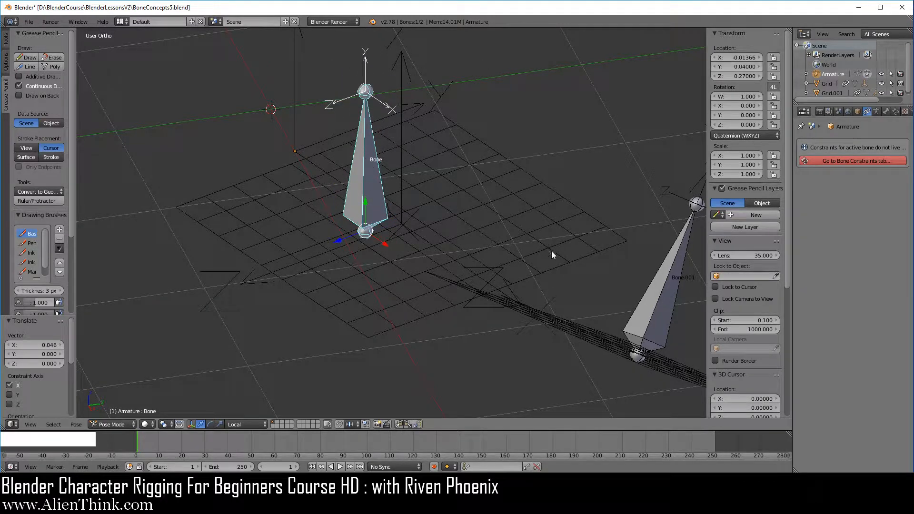
right_click(468, 189)
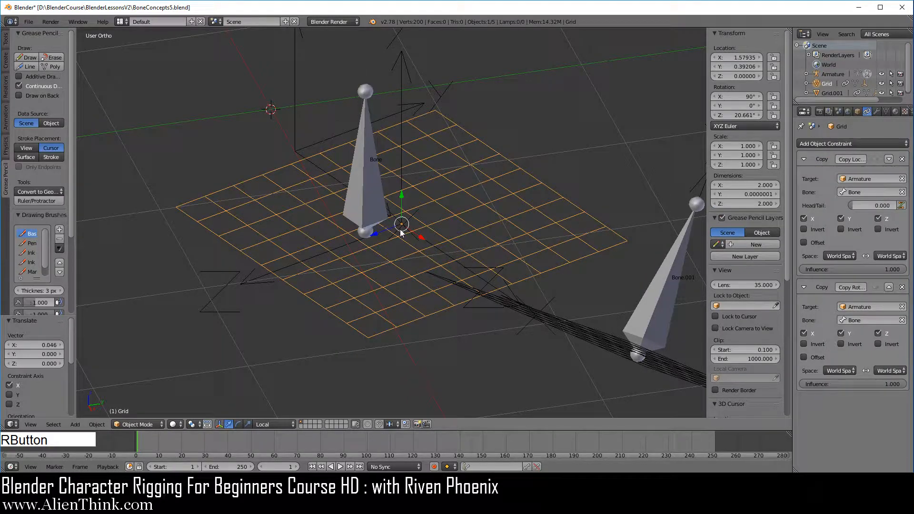
right_click(370, 176)
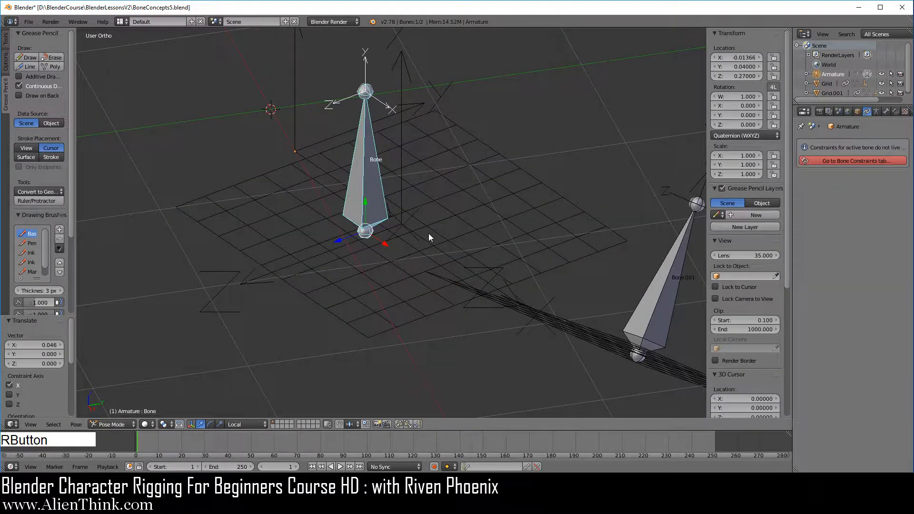
key("alt+g")
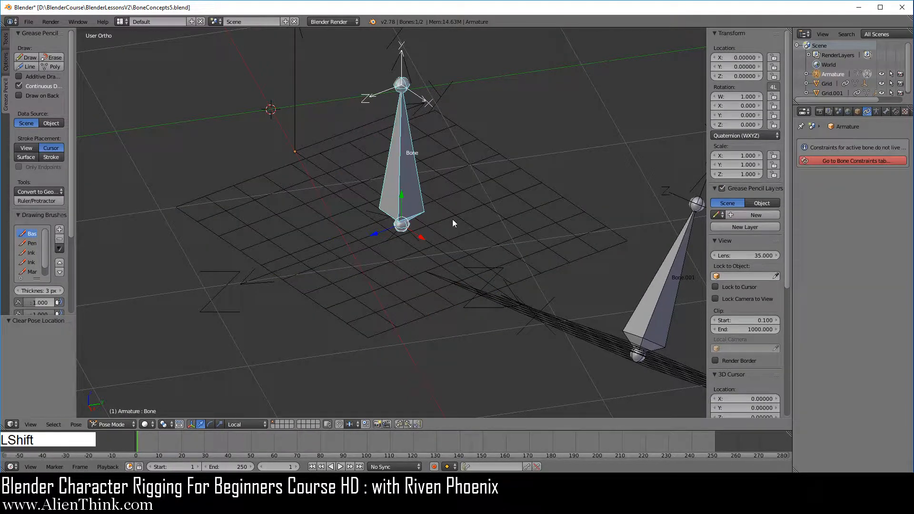
Step: Apply the visual transform to Grid.001 and disable its Copy Location and Copy Rotation constraints
middle_click_drag(453, 221, 451, 178, "shift")
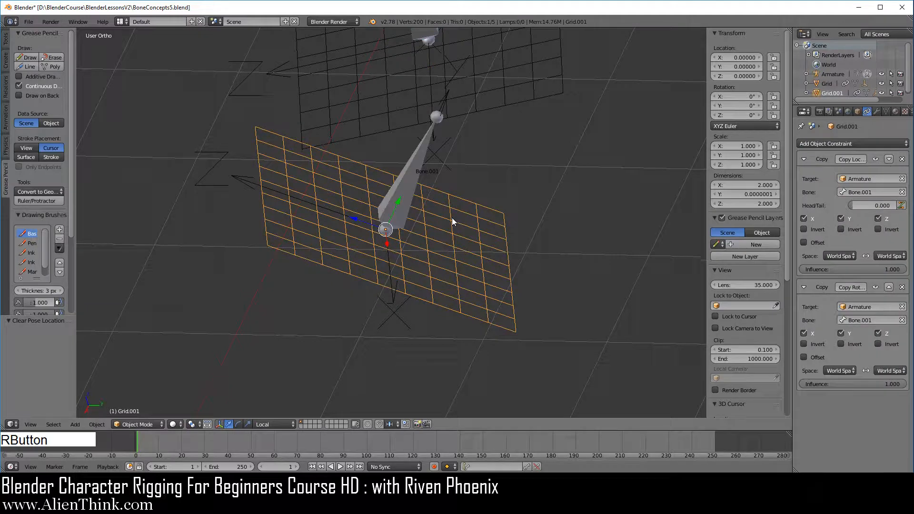
left_click(98, 425)
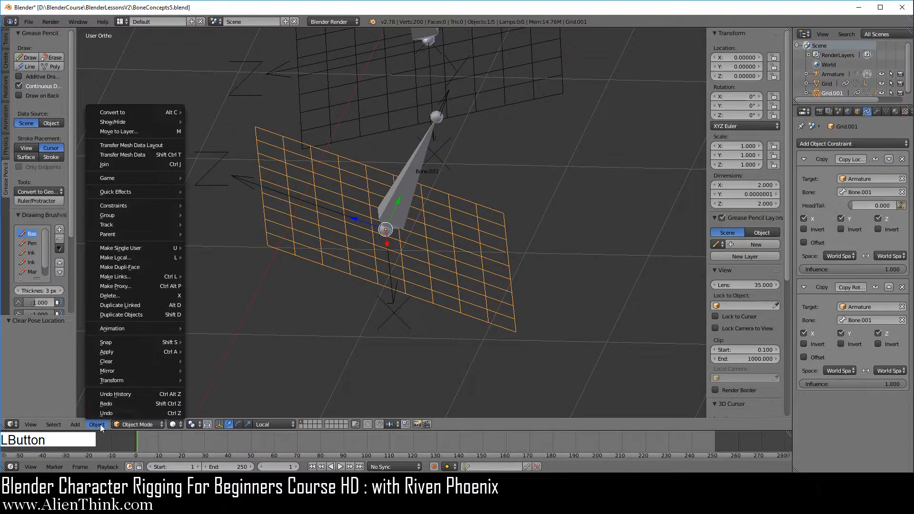
mouse_move(125, 351)
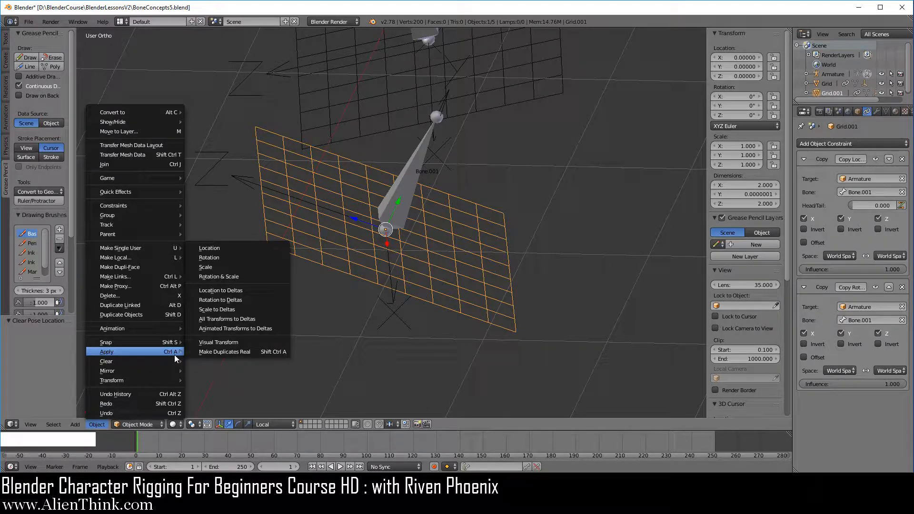
left_click(217, 342)
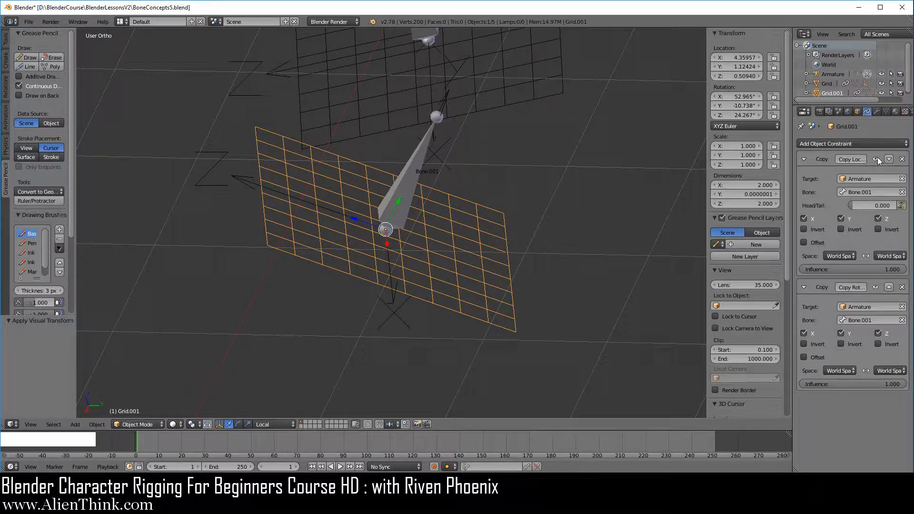
left_click(887, 216)
left_click(875, 287)
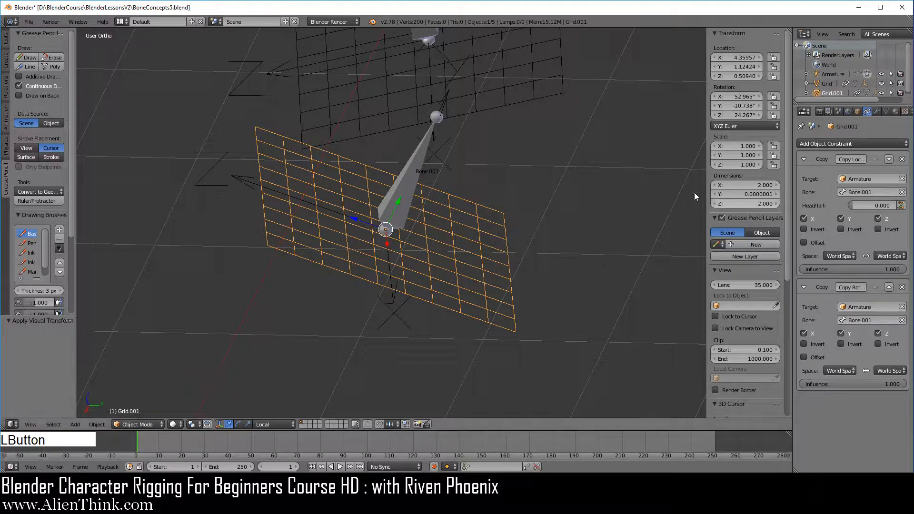
Step: Shift Bone.001 along its local axes by its location values, and clear its pose location
right_click(416, 168)
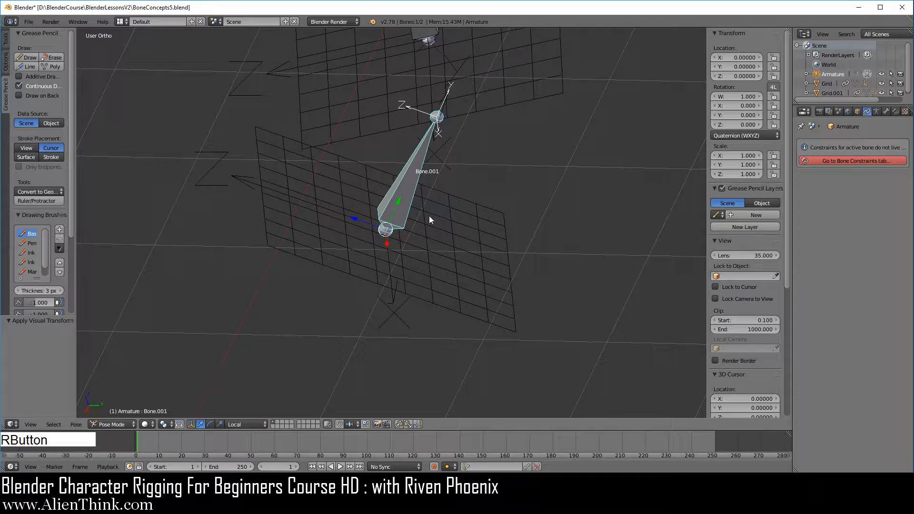
scroll(430, 216, "up", 2)
mouse_move(430, 239)
middle_mouse_down()
mouse_move(410, 256)
mouse_move(421, 241)
middle_mouse_up()
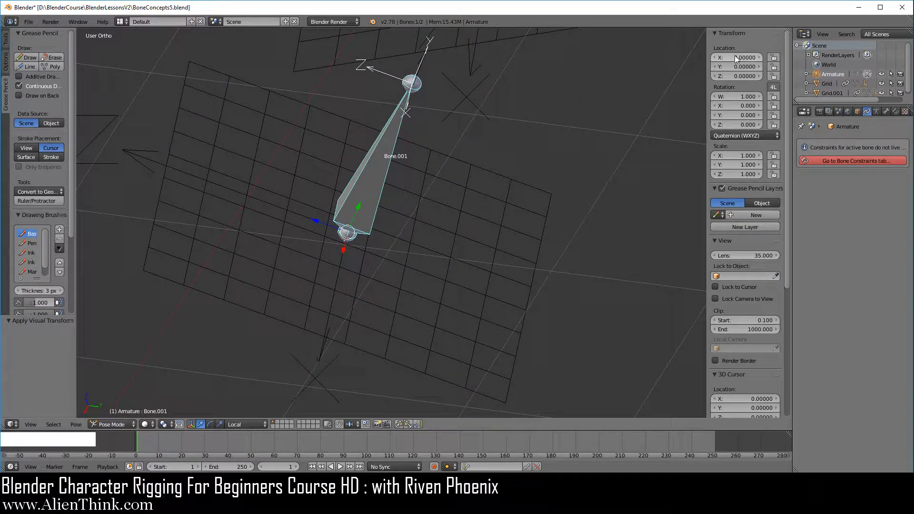
mouse_move(735, 58)
left_mouse_down()
mouse_move(754, 57)
mouse_move(737, 57)
mouse_move(732, 77)
mouse_move(745, 76)
mouse_move(725, 76)
mouse_move(753, 76)
mouse_move(732, 76)
mouse_move(755, 66)
mouse_move(733, 66)
left_mouse_up()
key("alt+g")
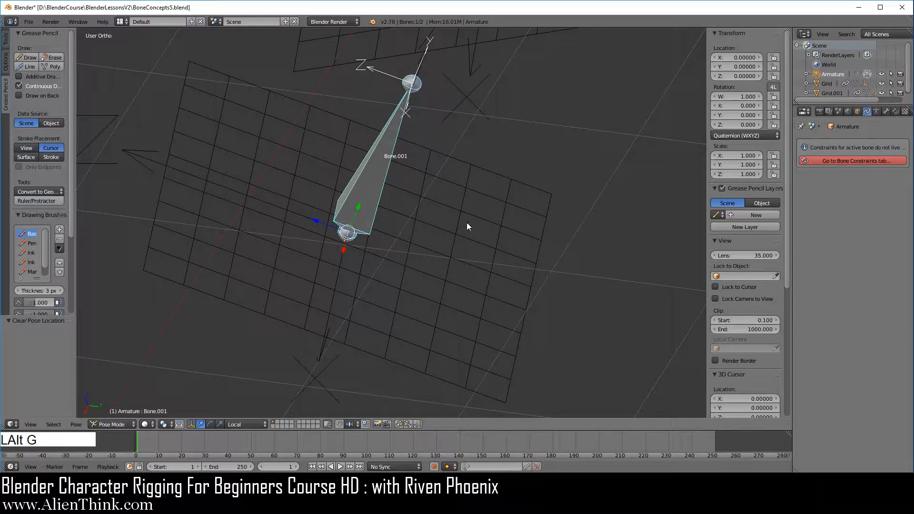
Step: Select the first bone and set the transform orientation to Global
scroll(467, 222, "down", 2)
middle_click_drag(383, 228, 505, 267, "shift")
middle_click_drag(413, 258, 373, 189, "shift")
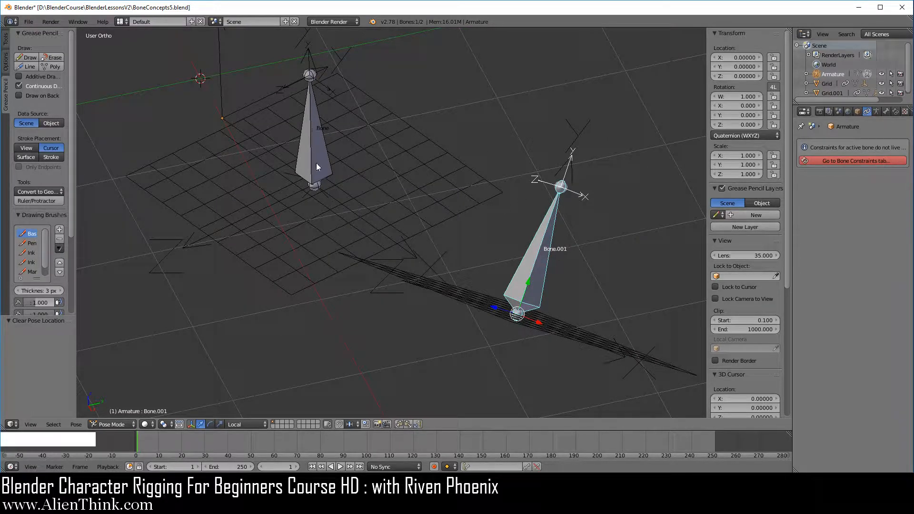
middle_click_drag(339, 196, 416, 210, "shift")
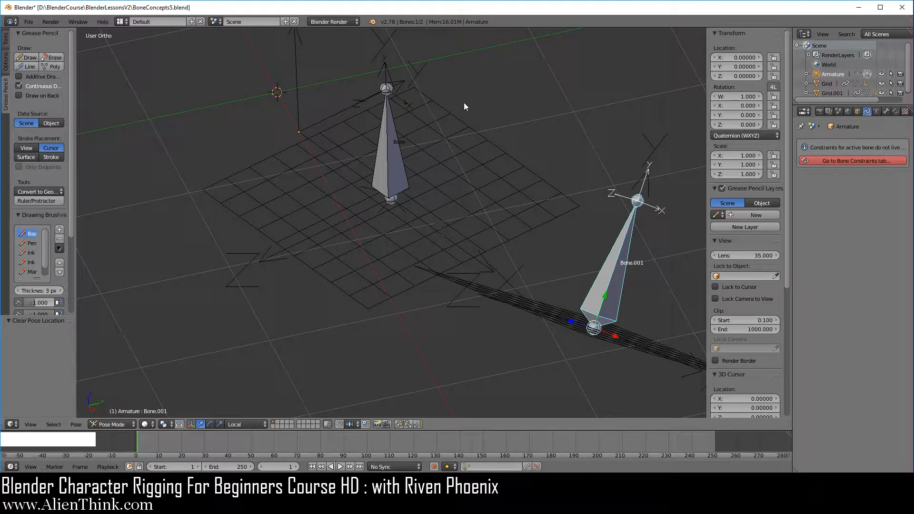
right_click(388, 172)
scroll(422, 218, "up", 3)
middle_click_drag(415, 196, 452, 282, "shift")
scroll(453, 282, "down", 2)
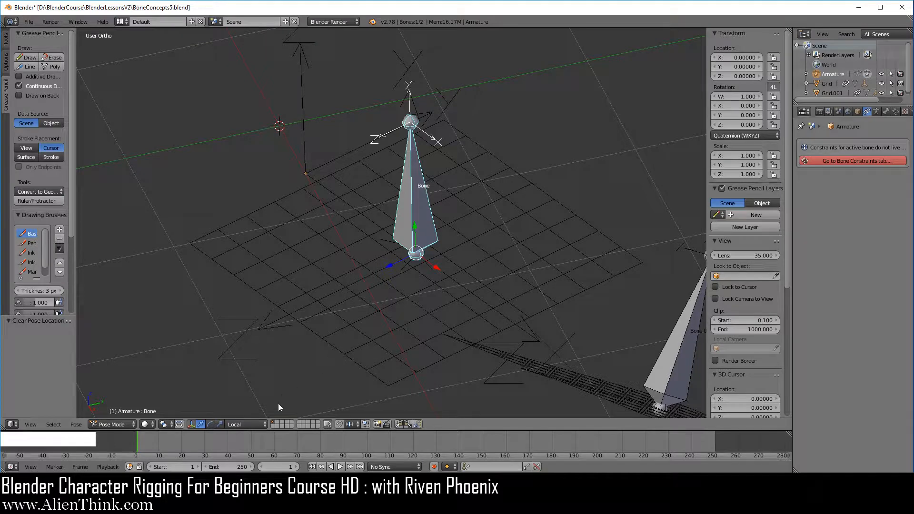
left_click(253, 424)
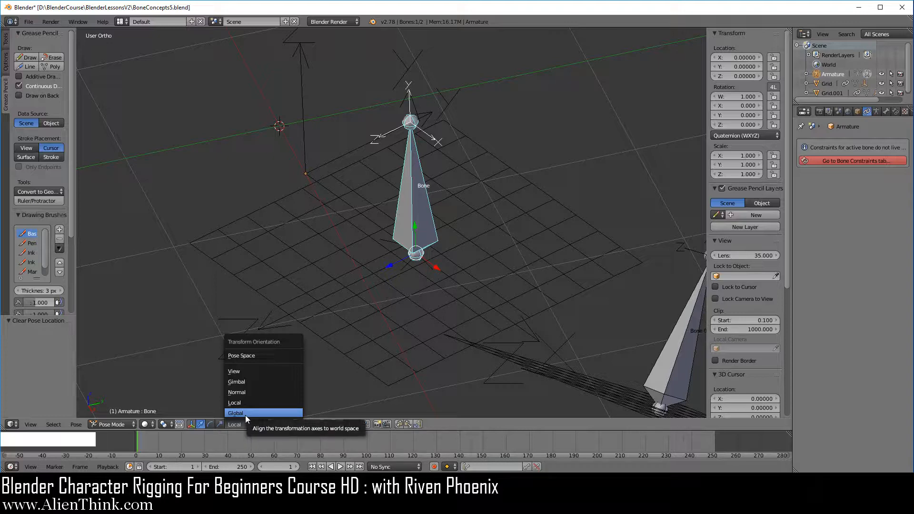
left_click(245, 414)
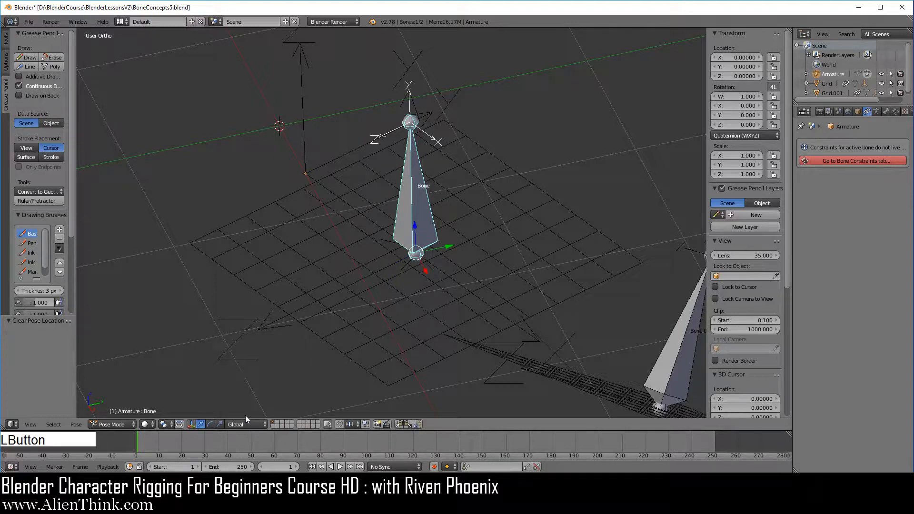
middle_click_drag(547, 202, 510, 270)
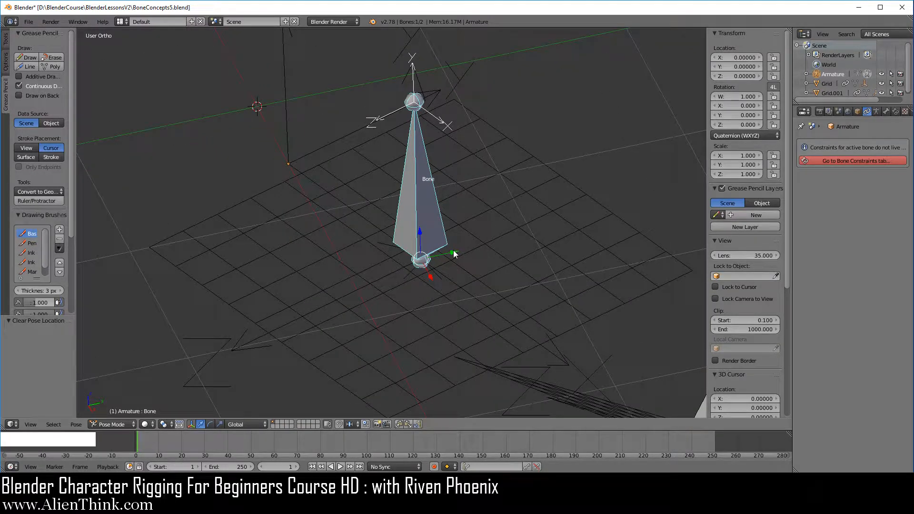
Step: Move the first bone along the global Y axis in three shifts of about 0.157, 0.142 and 0.04
left_click_drag(453, 255, 483, 247)
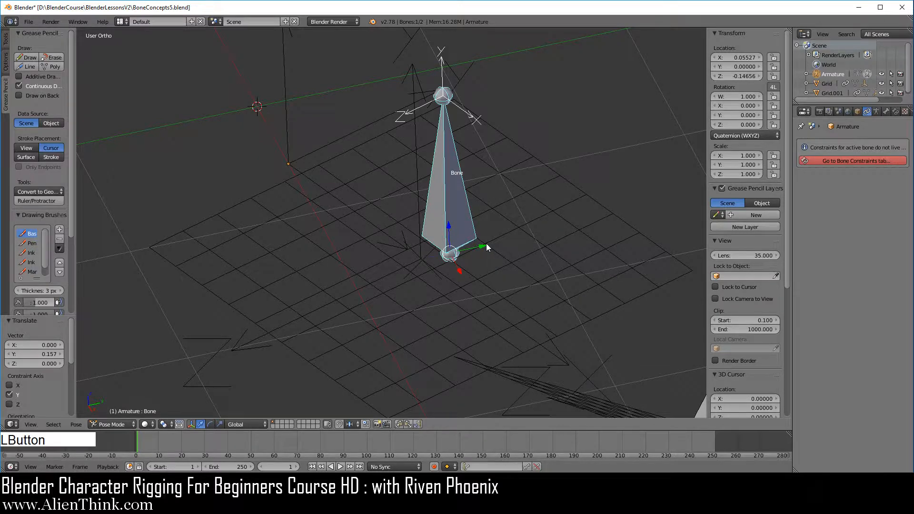
left_click_drag(487, 244, 455, 264)
middle_click_drag(436, 245, 433, 288)
middle_click_drag(419, 186, 362, 236, "shift")
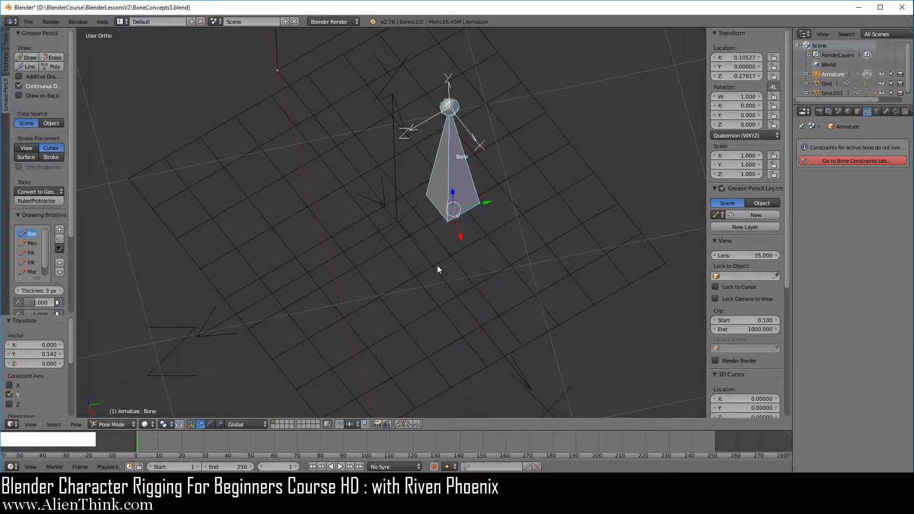
left_click_drag(489, 202, 496, 200)
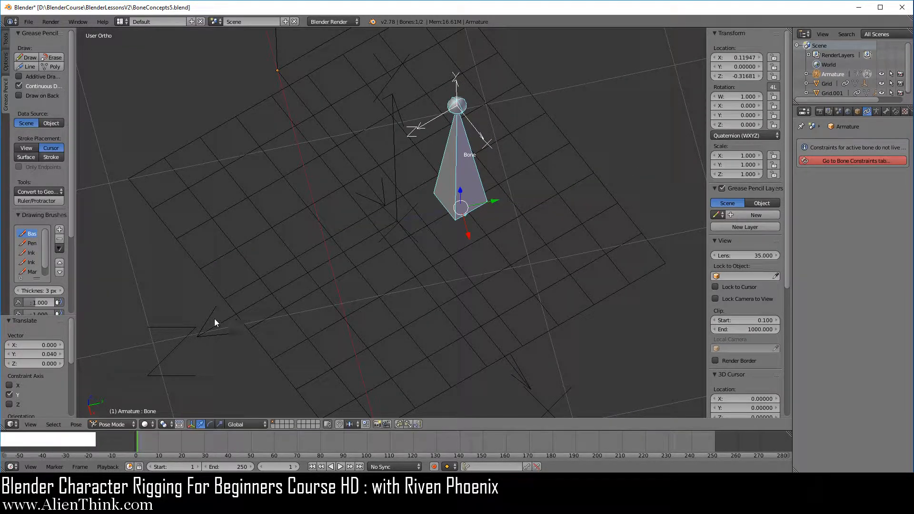
Step: Compare the first bone with its local-axis empty and move the bone about 0.092 along the global X axis
right_click(231, 325)
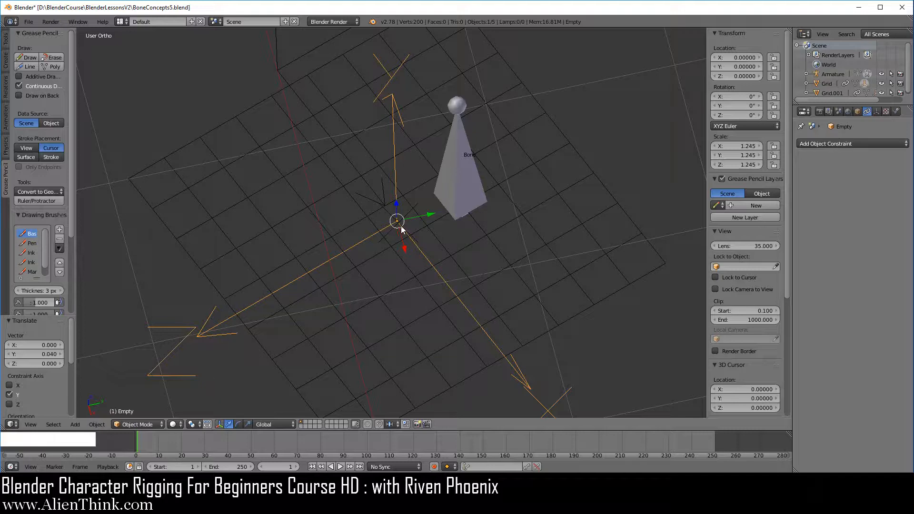
right_click(451, 197)
left_click(495, 202)
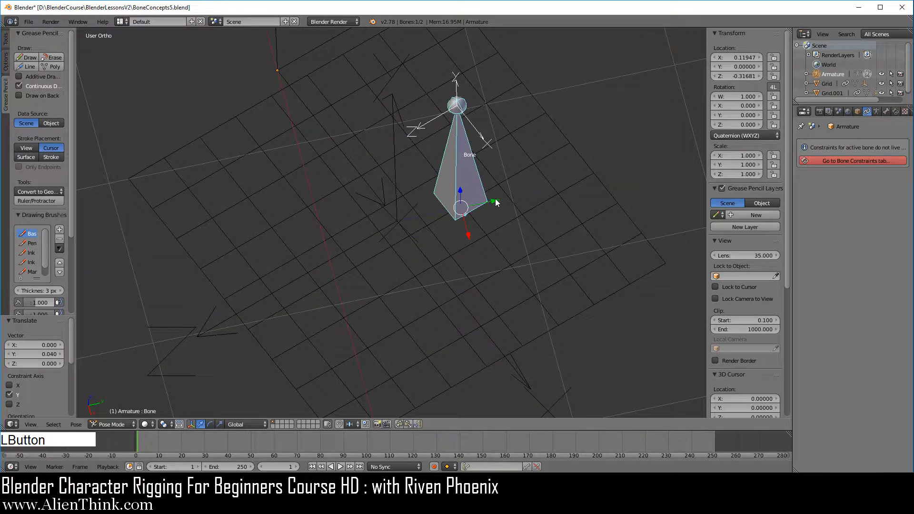
left_click_drag(496, 202, 465, 248)
middle_click_drag(404, 284, 416, 216)
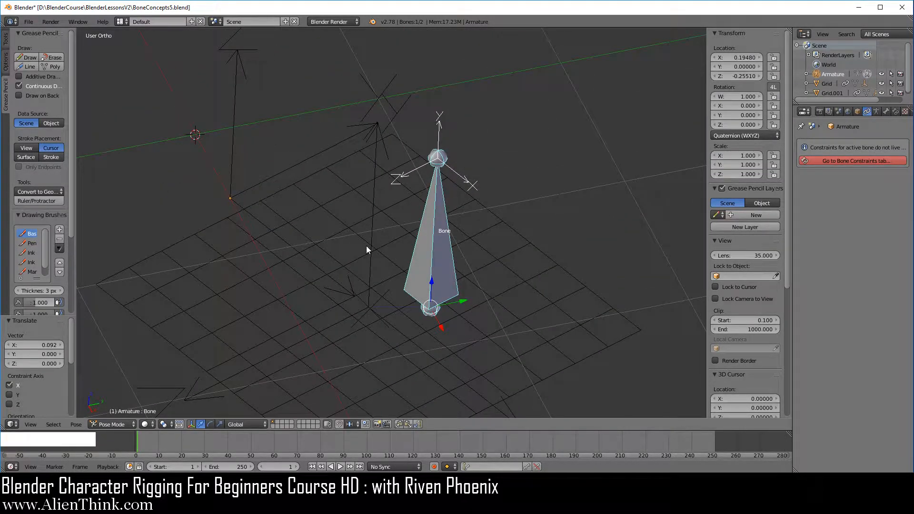
middle_click_drag(367, 249, 361, 256)
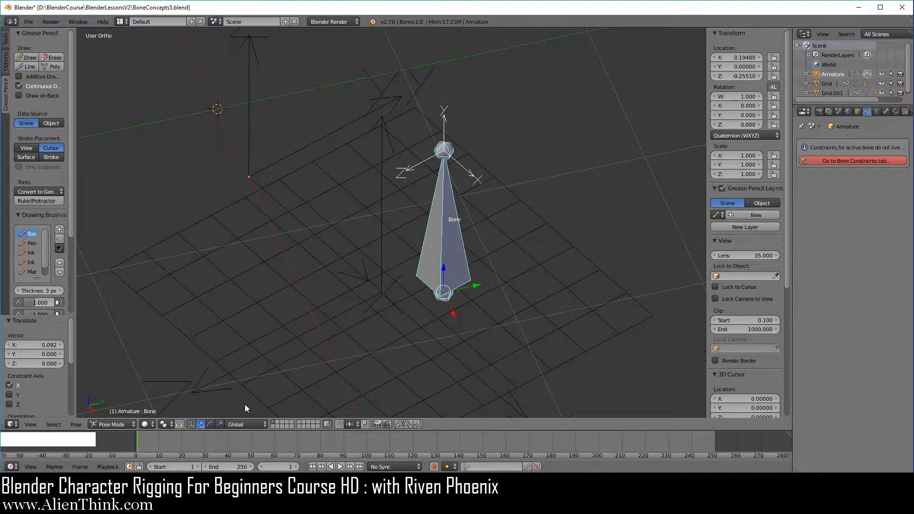
Step: Set the transform orientation to Pose Space and move the first bone about 0.128 along that orientation's Y axis
left_click(237, 425)
left_click(250, 356)
middle_click_drag(352, 148, 435, 263, "shift")
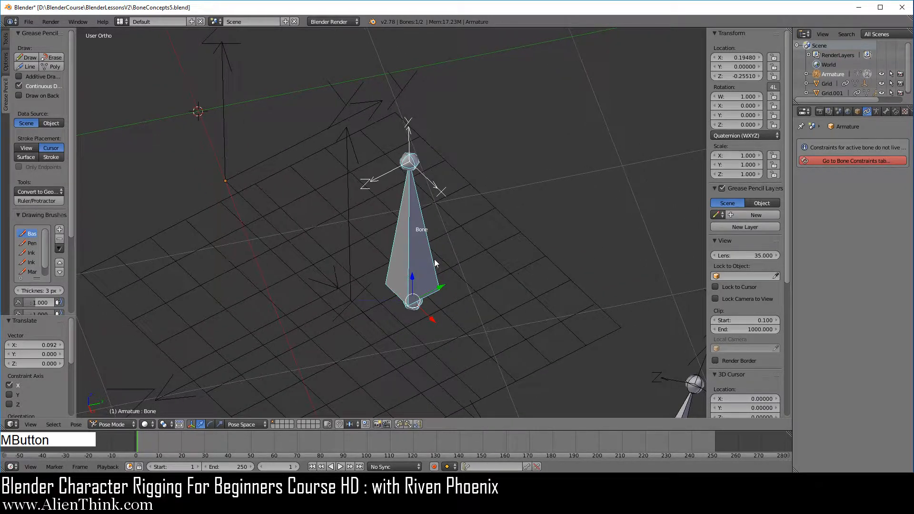
mouse_move(445, 286)
left_mouse_down()
mouse_move(473, 274)
mouse_move(457, 281)
left_mouse_up()
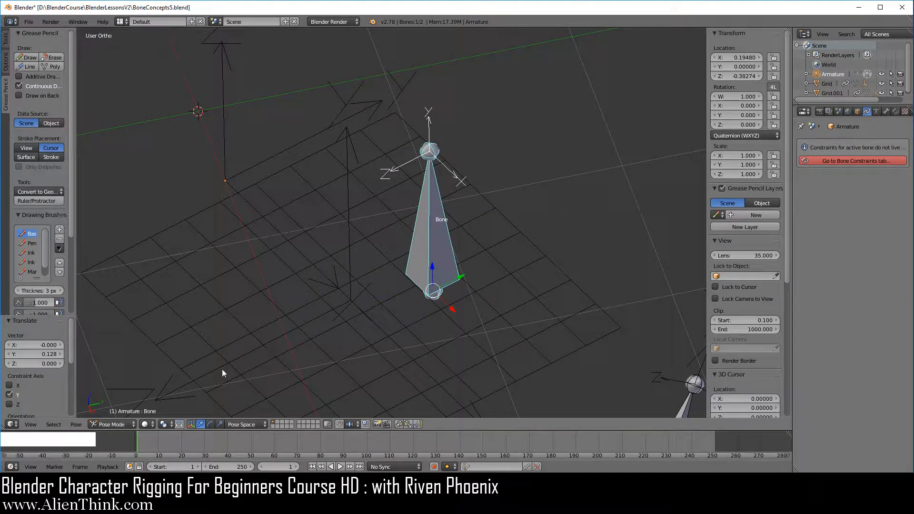
Step: Shift the first bone about 0.052 along the Pose Space X axis and also along Z, and clear its pose location
right_click(176, 387)
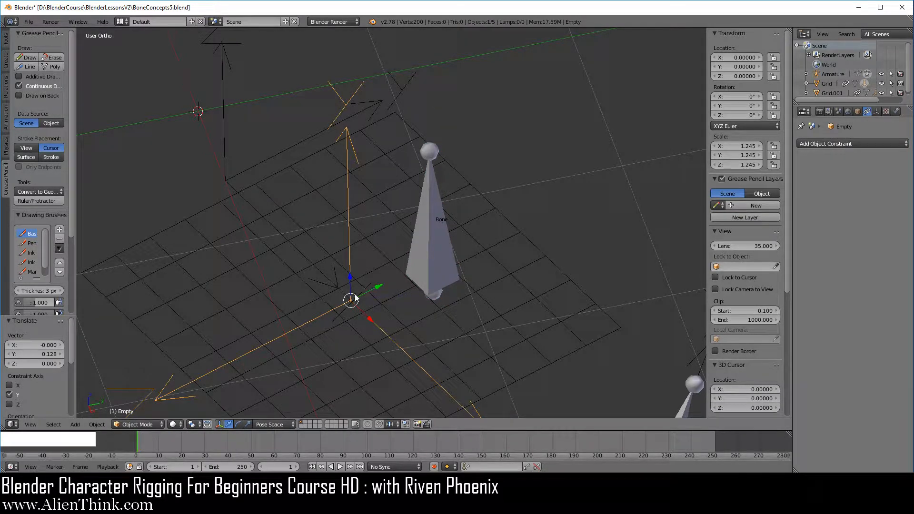
right_click(446, 265)
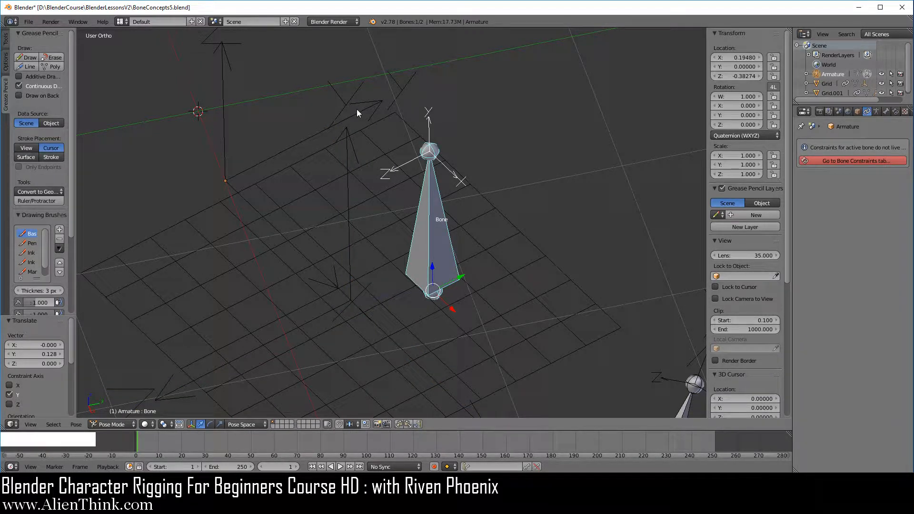
left_click_drag(461, 278, 455, 318)
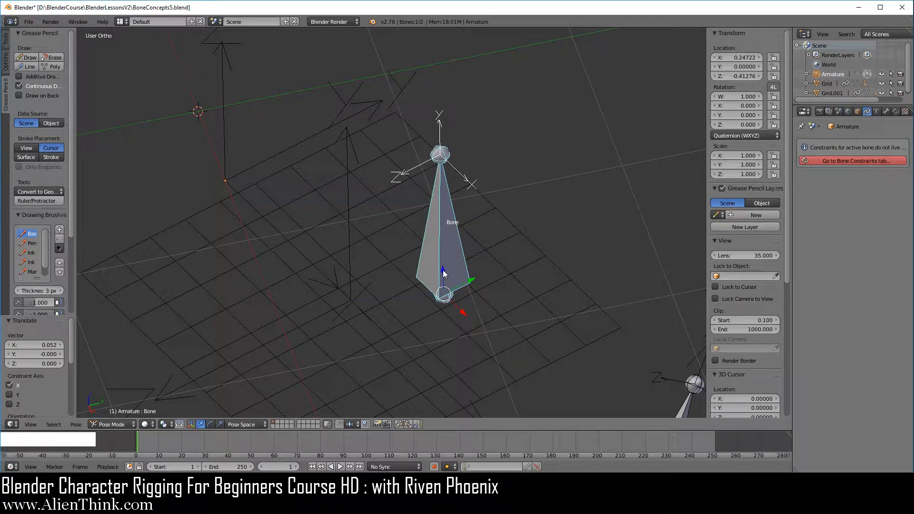
mouse_move(443, 273)
left_mouse_down()
mouse_move(438, 234)
mouse_move(432, 268)
left_mouse_up()
middle_click_drag(389, 232, 248, 196)
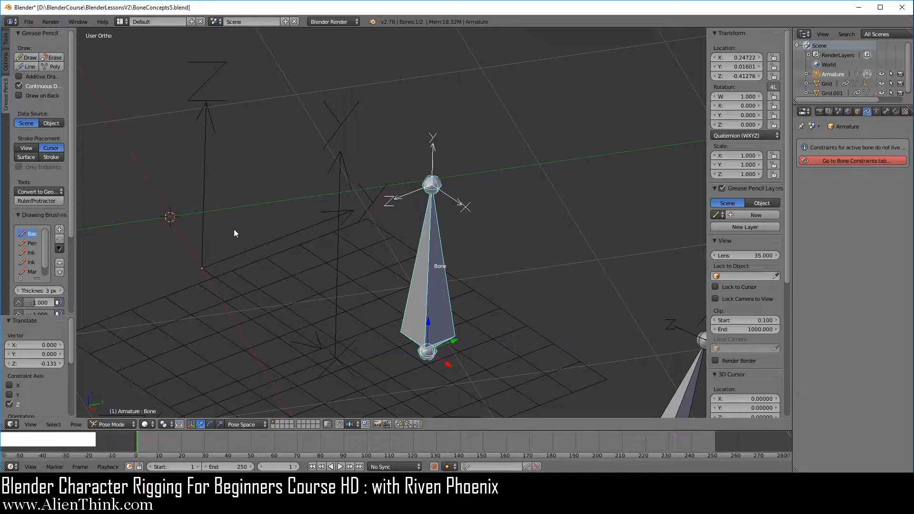
key("alt+g")
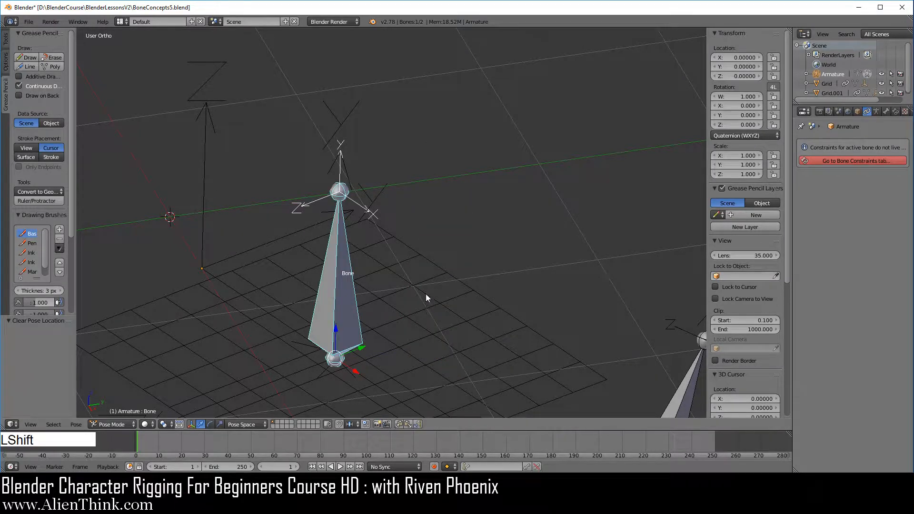
Step: Reopen BoneConcepts5.blend from the recent files to discard the current changes
middle_click_drag(426, 294, 380, 175, "shift")
left_click(29, 21)
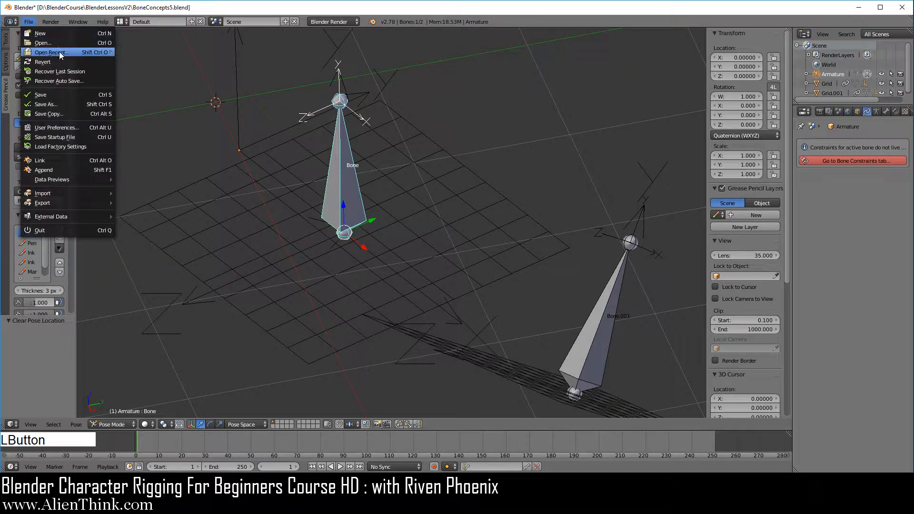
mouse_move(59, 52)
left_click(163, 53)
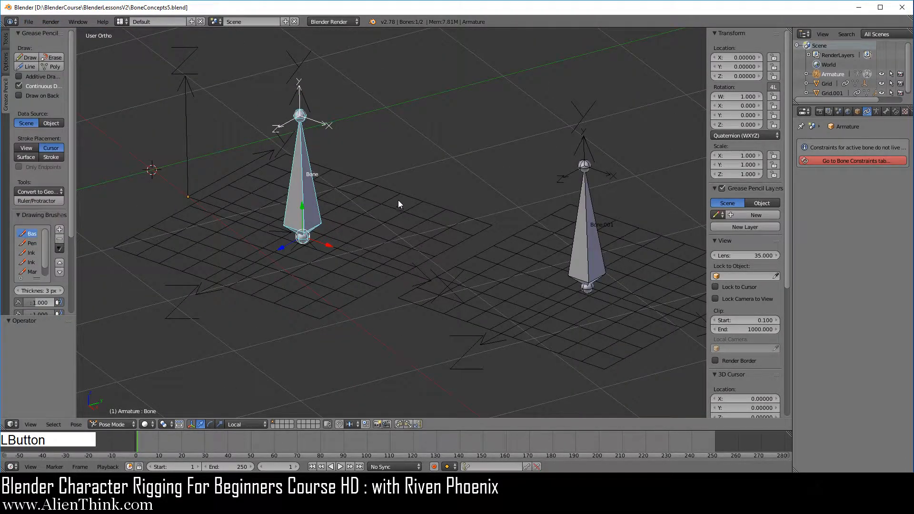
Step: Set the first bone's roll to 90° in Edit Mode and return to Pose Mode
middle_click_drag(398, 200, 406, 210, "shift")
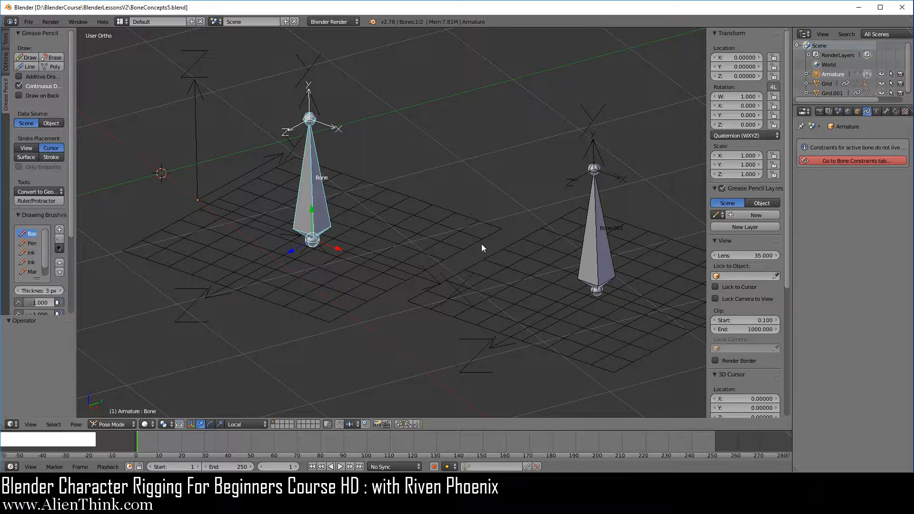
middle_click_drag(482, 244, 468, 261)
middle_click_drag(353, 196, 406, 222, "shift")
scroll(415, 227, "up", 2)
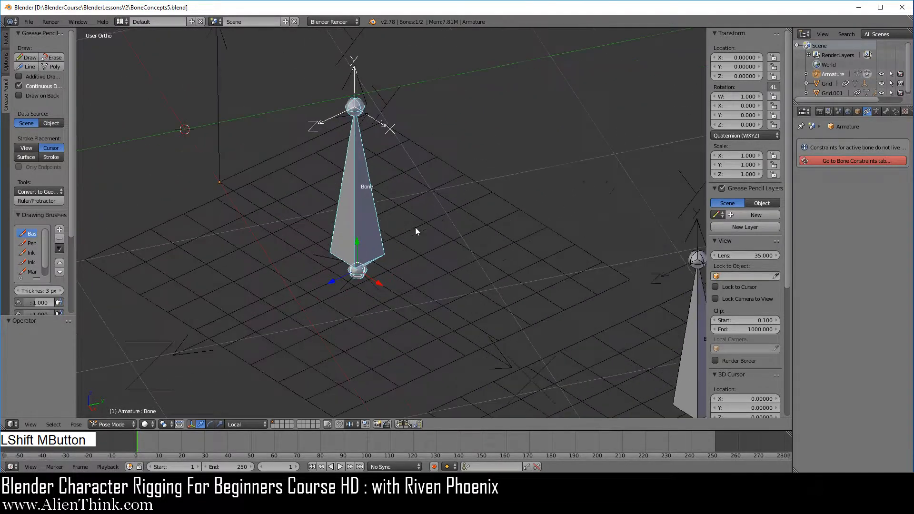
left_click(118, 426)
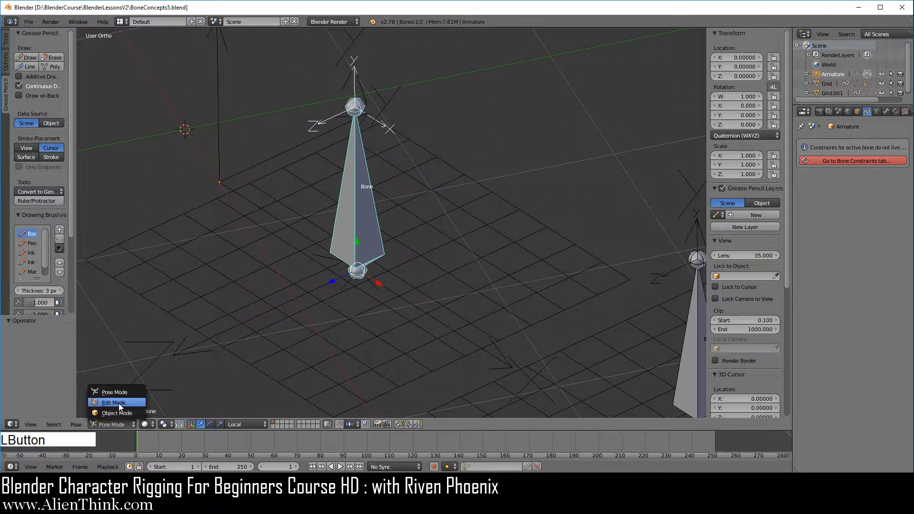
left_click(118, 403)
right_click(357, 202)
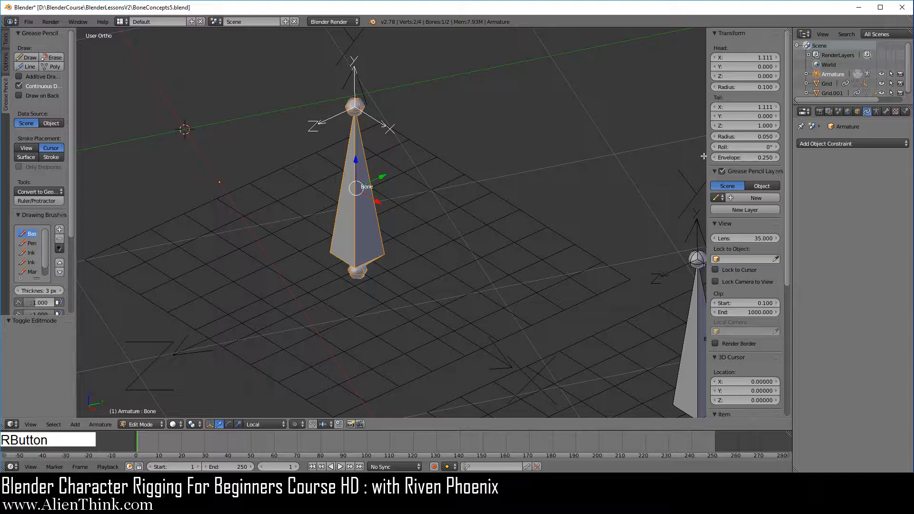
left_click(749, 149)
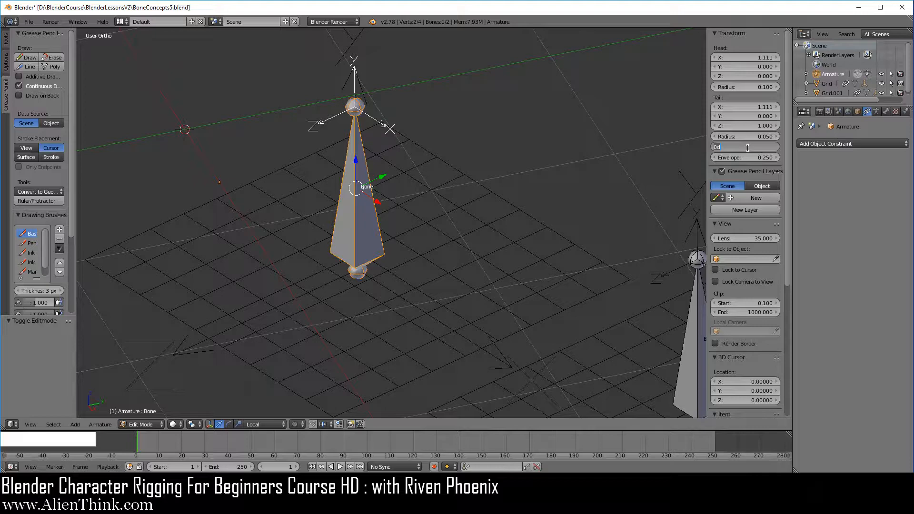
type("90")
key("KP_Enter")
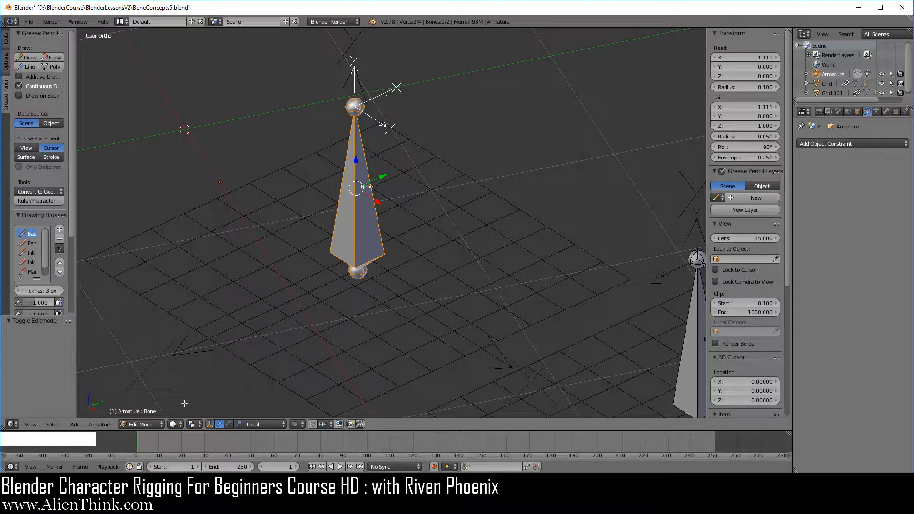
left_click(143, 424)
left_click(150, 393)
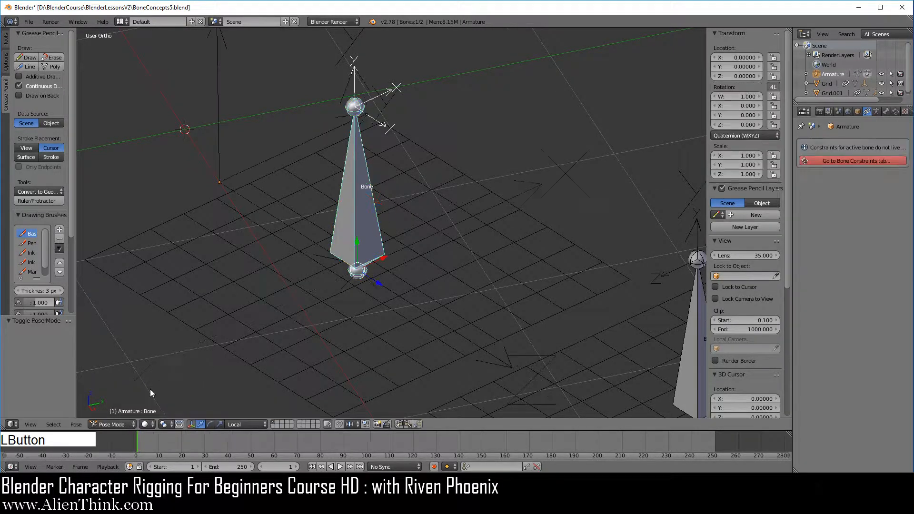
Step: Examine how the first bone's grid and axis empty are oriented with the new roll, and reselect the bone
right_click(477, 245)
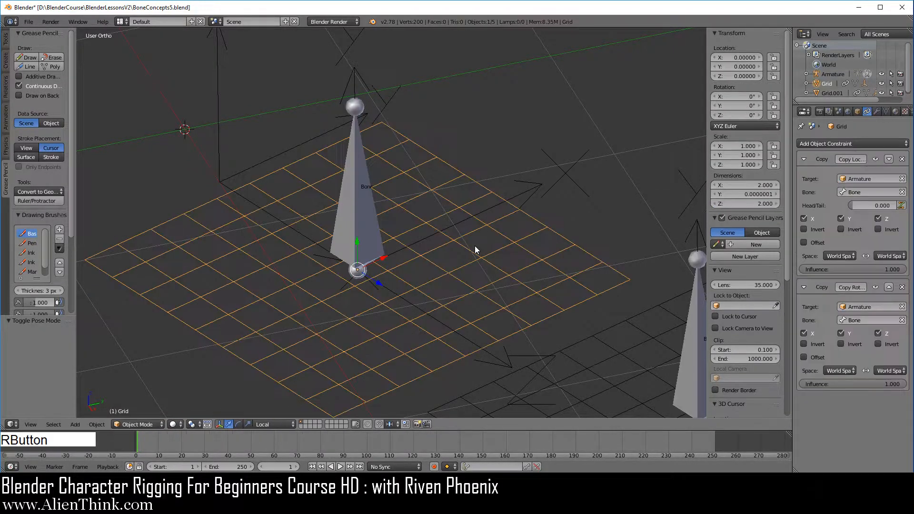
right_click(527, 190)
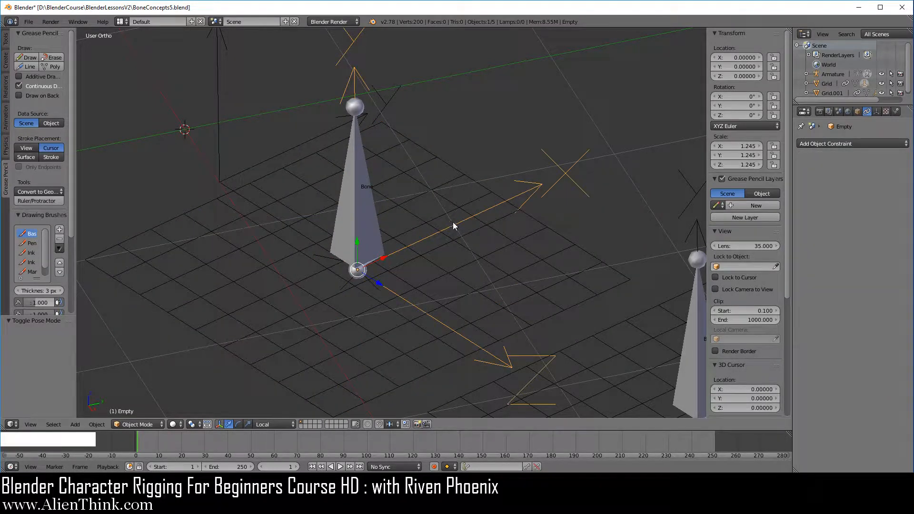
middle_click_drag(488, 204, 382, 233)
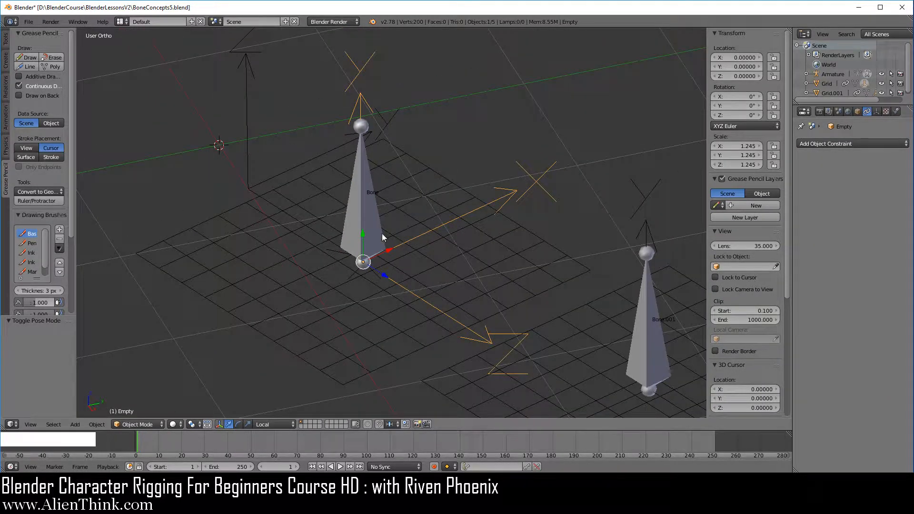
right_click(367, 183)
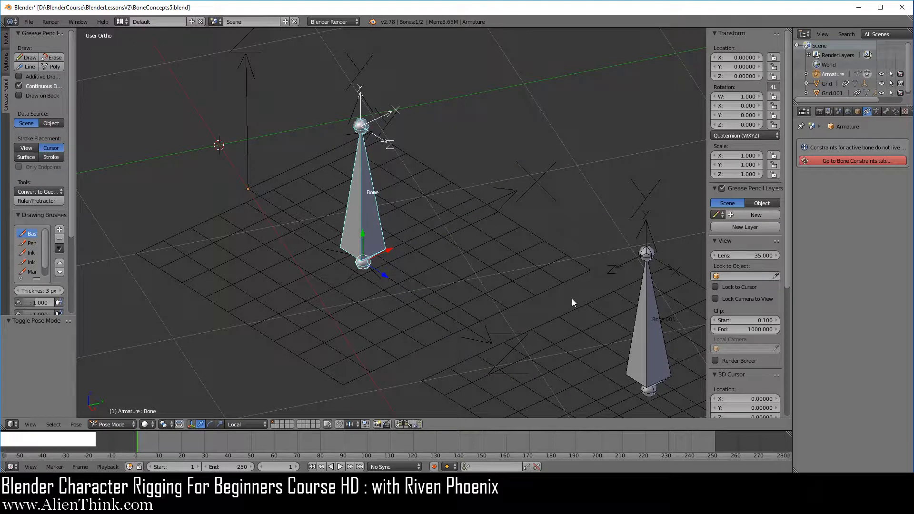
Step: Apply the visual transform to the first bone's grid and disable its Copy Location and Copy Rotation constraints
right_click(460, 248)
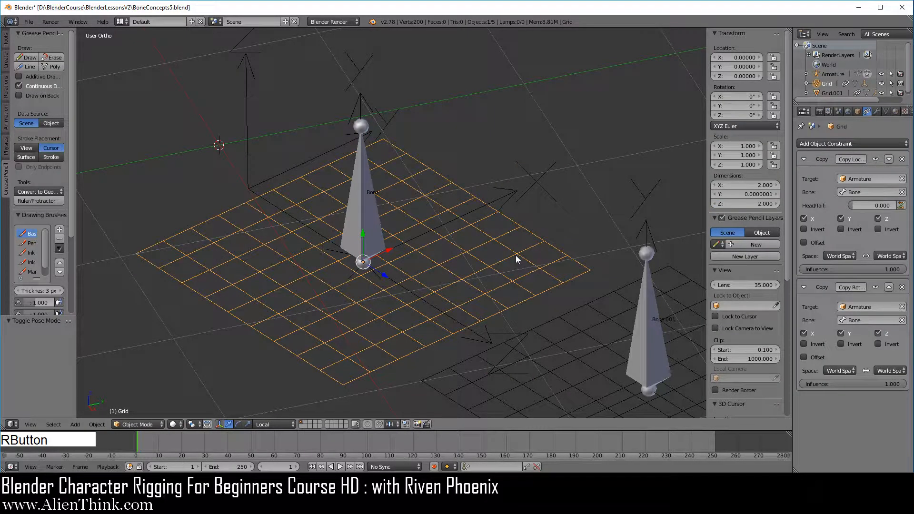
key("ctrl+a")
left_click(557, 154)
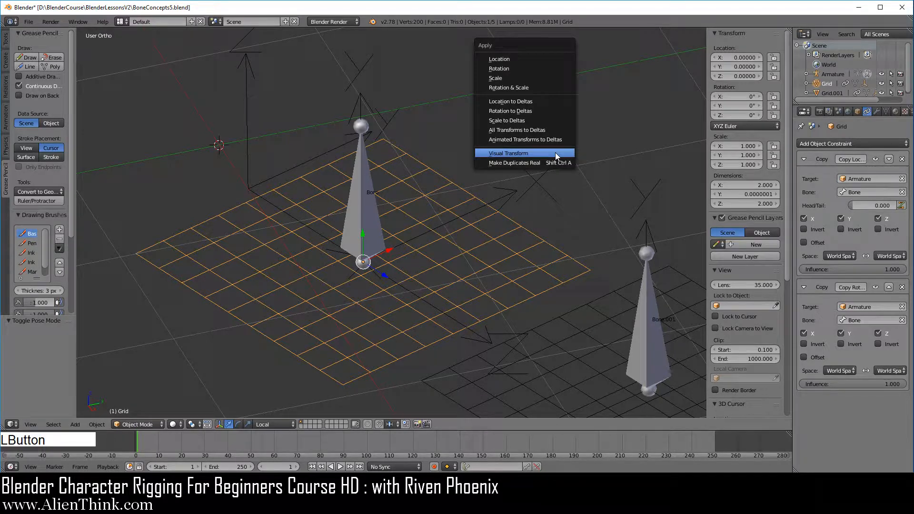
left_click(876, 159)
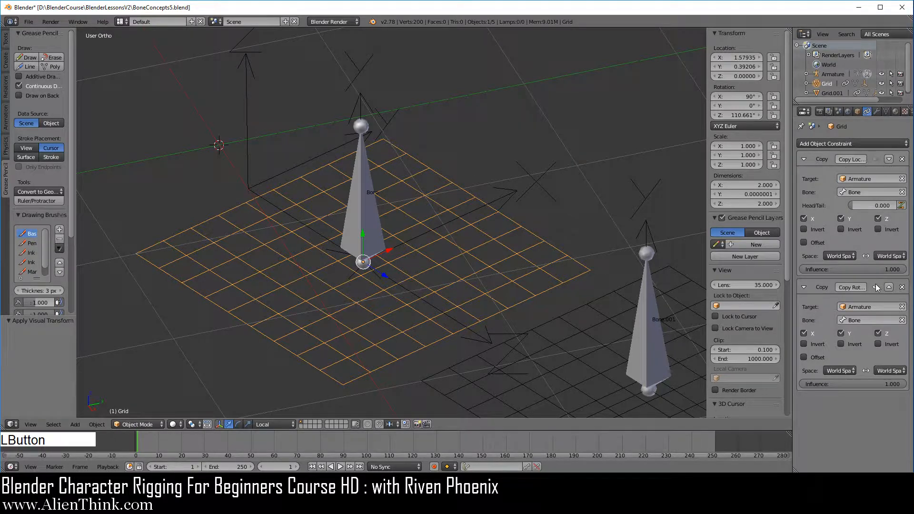
Step: Shift the first bone in local space to about X 0.06, Y 0.09, Z 0.175, and clear its pose location
right_click(367, 227)
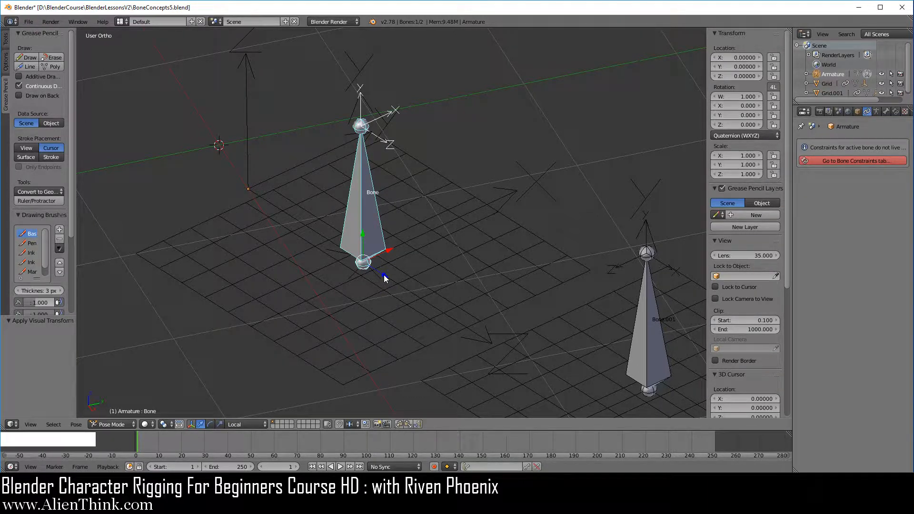
mouse_move(384, 275)
left_mouse_down()
mouse_move(408, 291)
mouse_move(387, 279)
left_mouse_up()
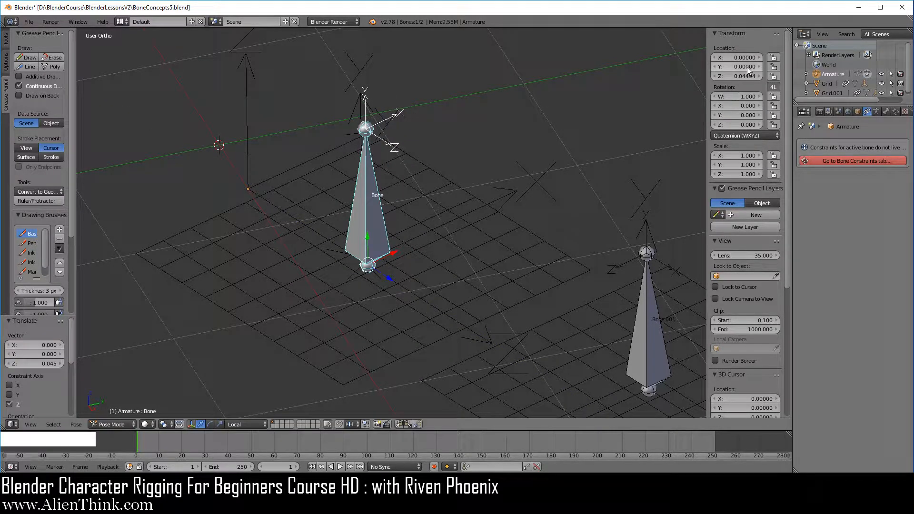
left_click_drag(736, 79, 762, 68)
left_click_drag(737, 67, 741, 67)
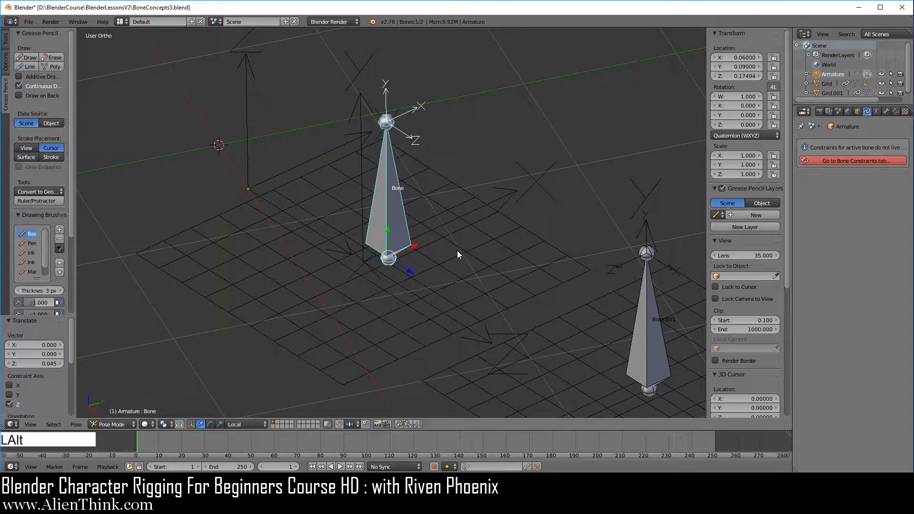
key("alt+g")
middle_click_drag(448, 249, 390, 196, "shift")
middle_click_drag(433, 239, 409, 247, "shift")
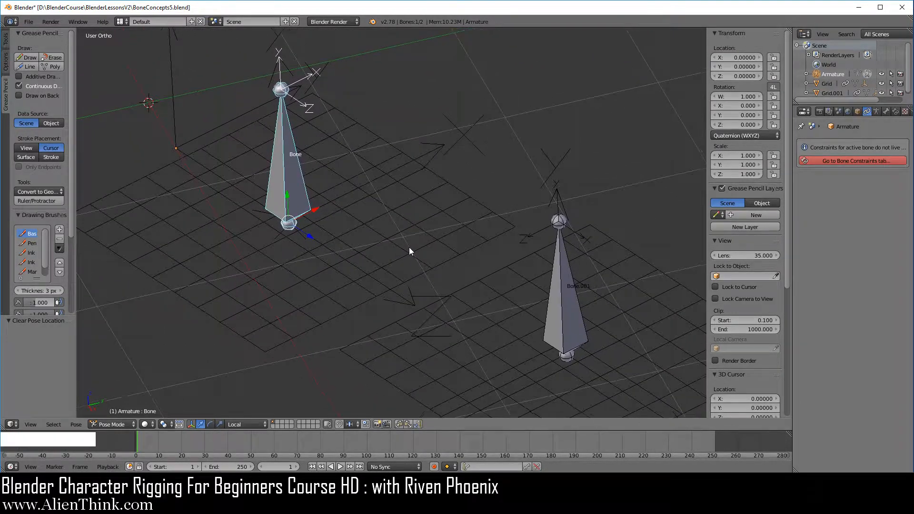
scroll(409, 248, "down", 1)
middle_click_drag(346, 181, 347, 196, "shift")
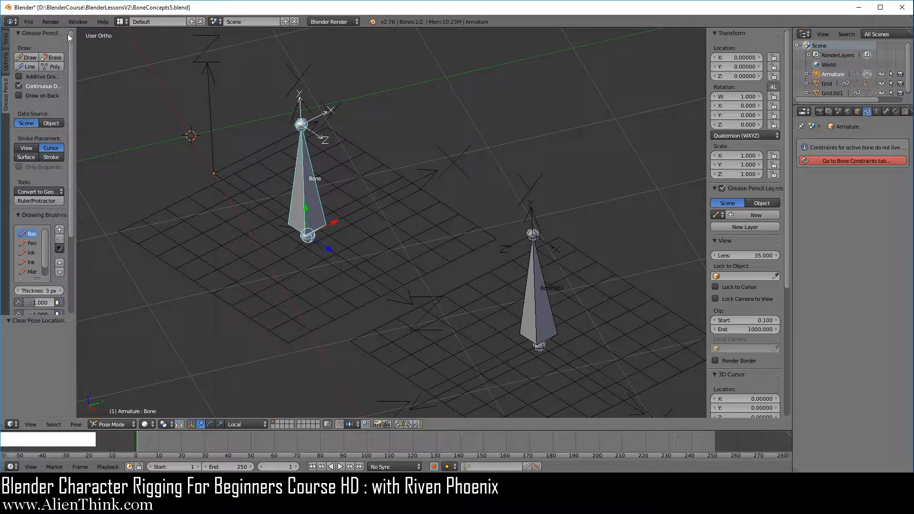
Step: Save the scene as BoneConcepts6.blend in the BlenderLessonsV2 folder, overwriting the existing file
left_click(28, 22)
left_click(55, 104)
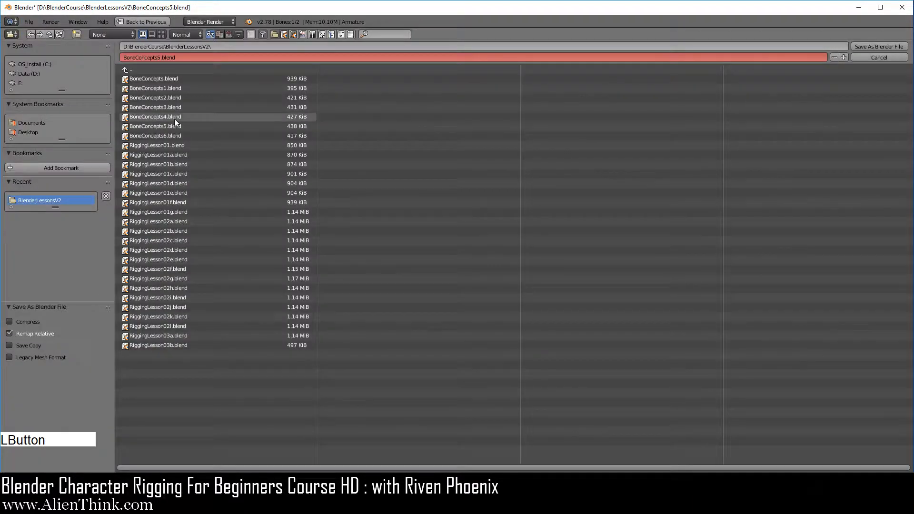
left_click(175, 135)
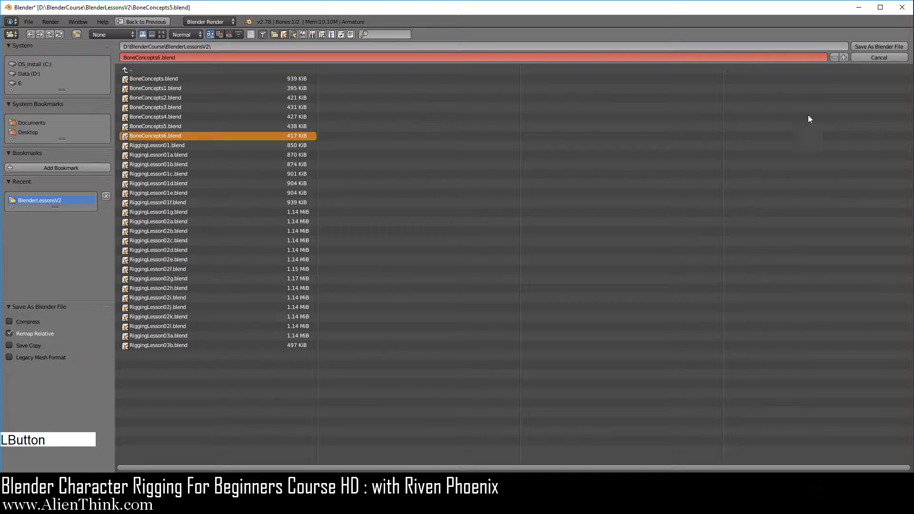
left_click(864, 43)
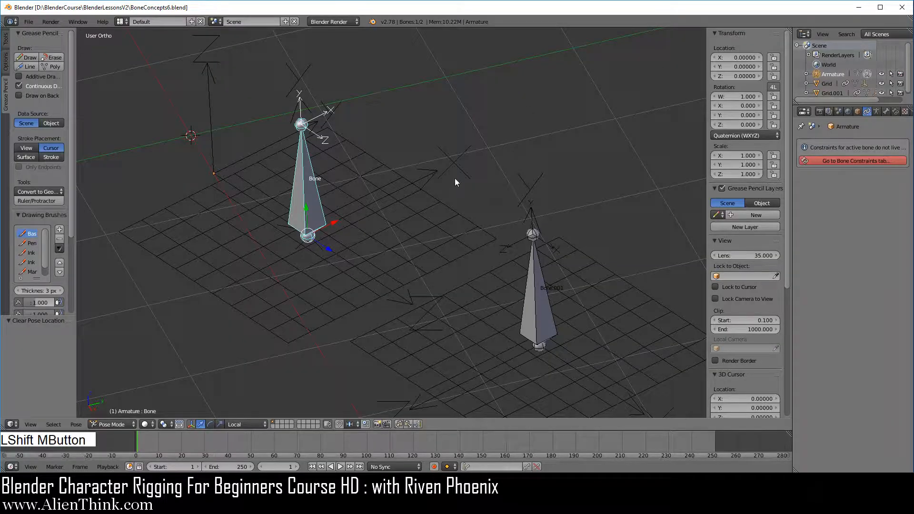
Step: Examine how the armature's object constraints in Object Mode differ from the first bone's bone constraints in Pose Mode
middle_click_drag(455, 179, 444, 149, "shift")
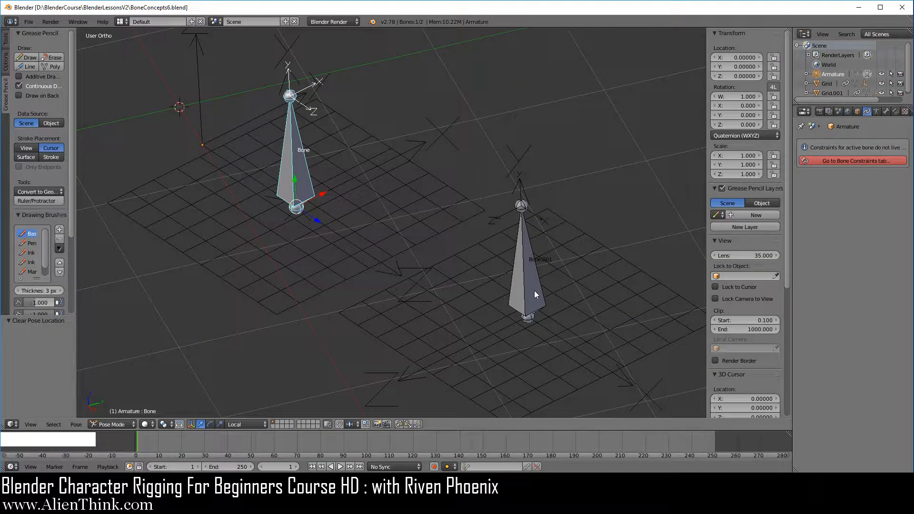
middle_click_drag(534, 291, 562, 267)
middle_click_drag(442, 184, 439, 204, "shift")
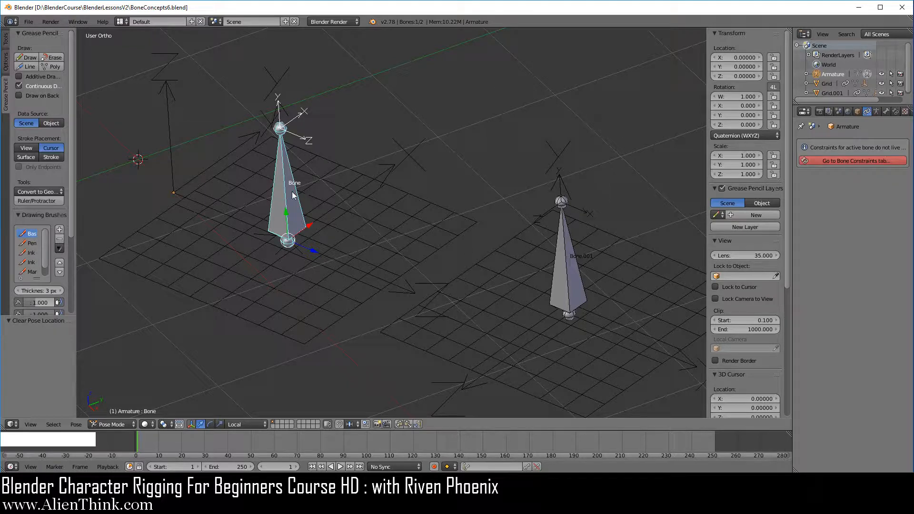
right_click(284, 177)
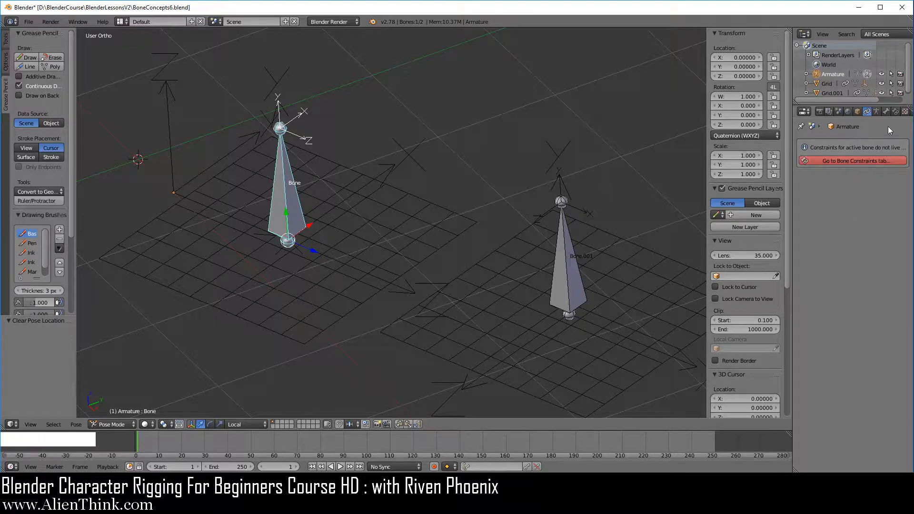
left_click(870, 114)
left_click(854, 161)
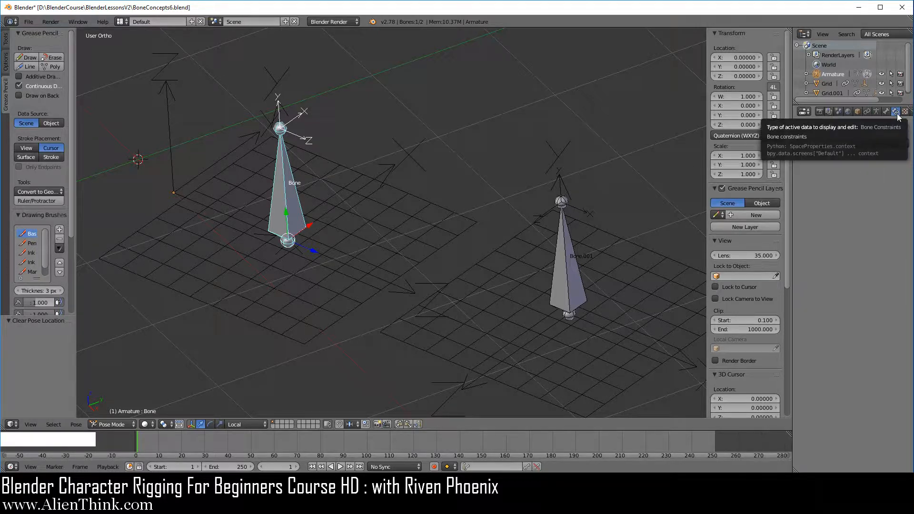
left_click(868, 112)
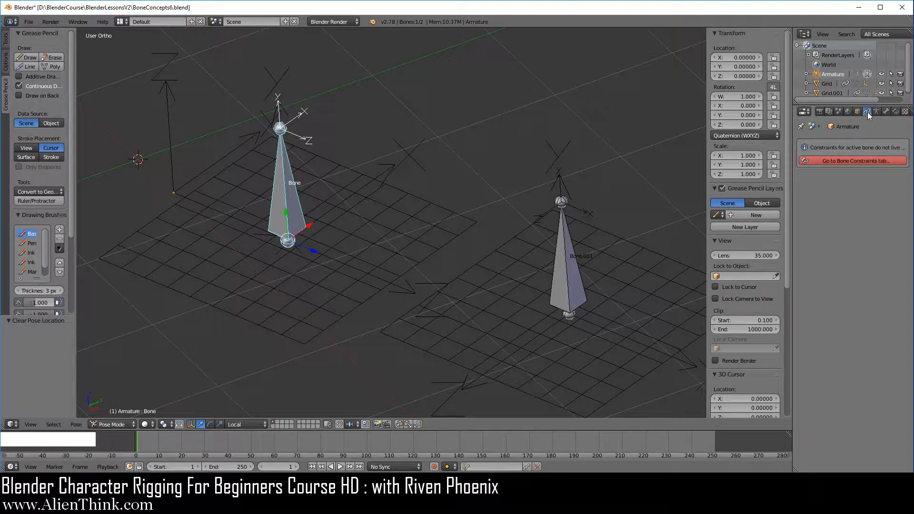
left_click(111, 425)
left_click(113, 415)
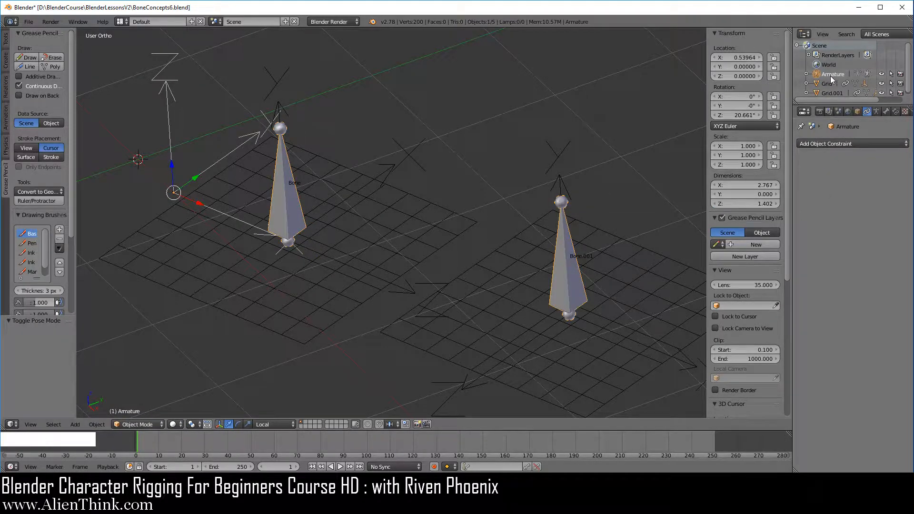
left_click(832, 144)
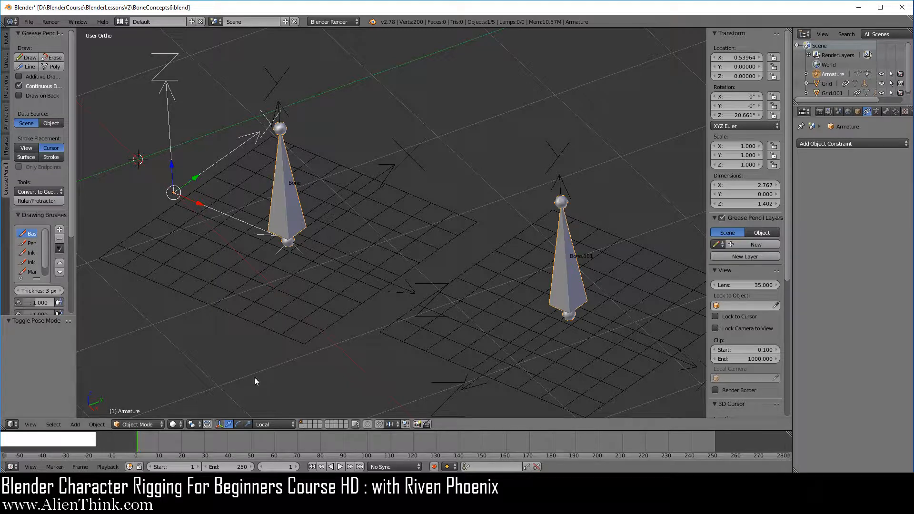
left_click(137, 425)
left_click(139, 392)
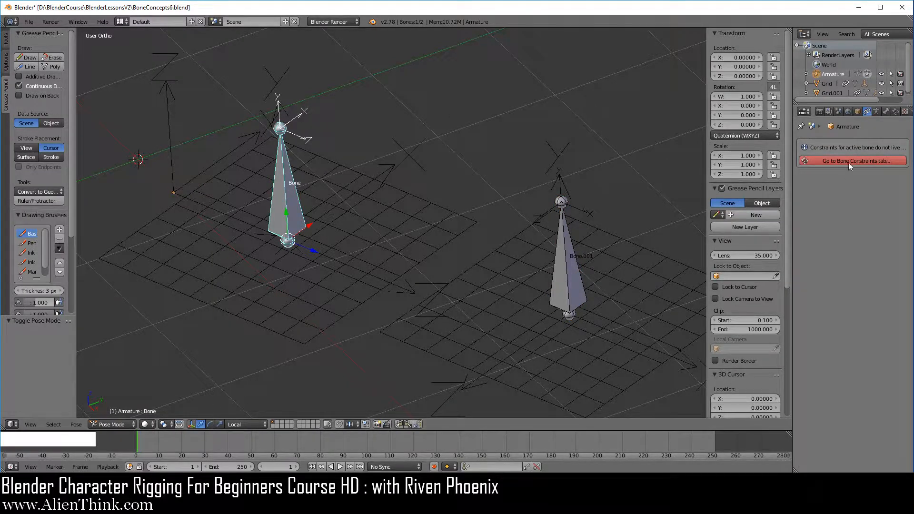
Step: Add a Copy Location bone constraint to the first bone
left_click(896, 111)
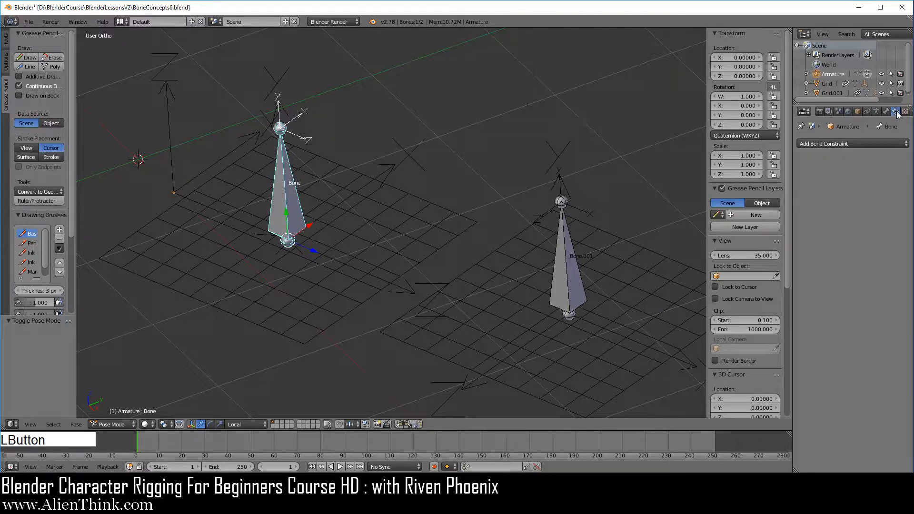
left_click(868, 142)
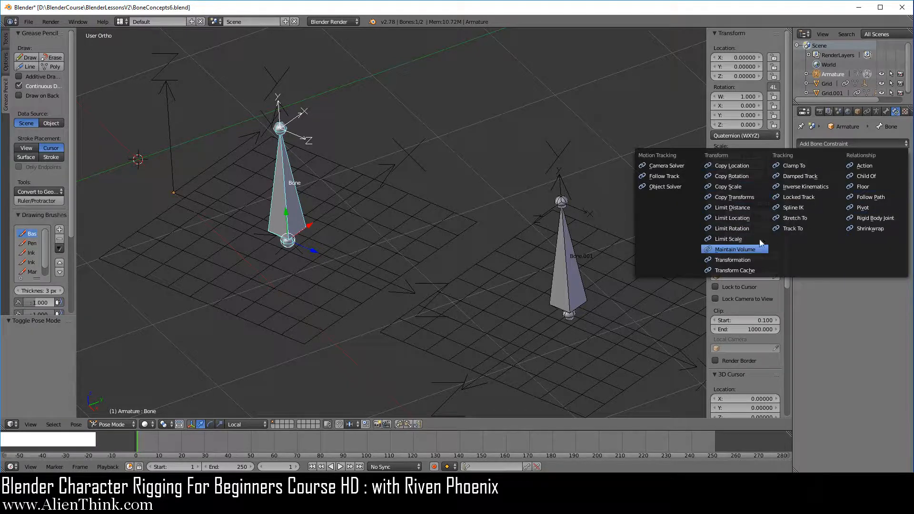
left_click(742, 167)
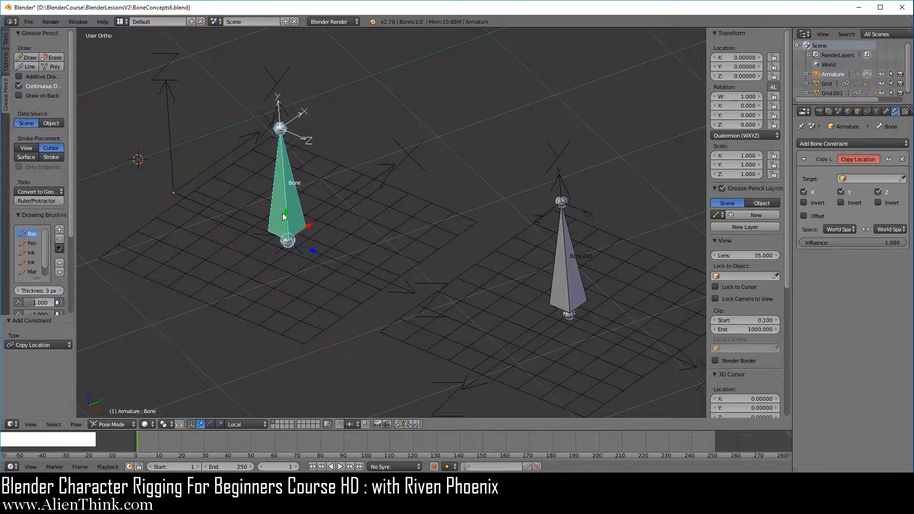
Step: Target the Copy Location constraint at Bone.001 of Armature and set its Head/Tail to 1.000
scroll(283, 231, "up", 1)
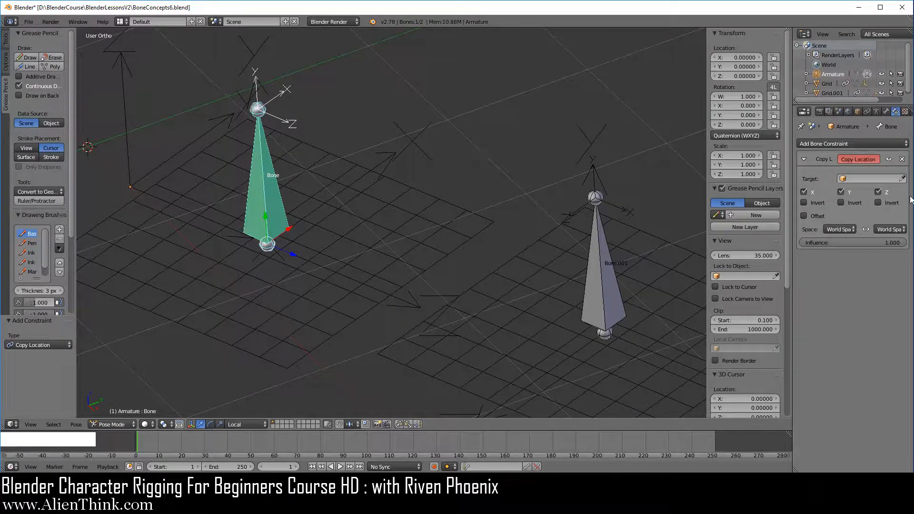
left_click(879, 178)
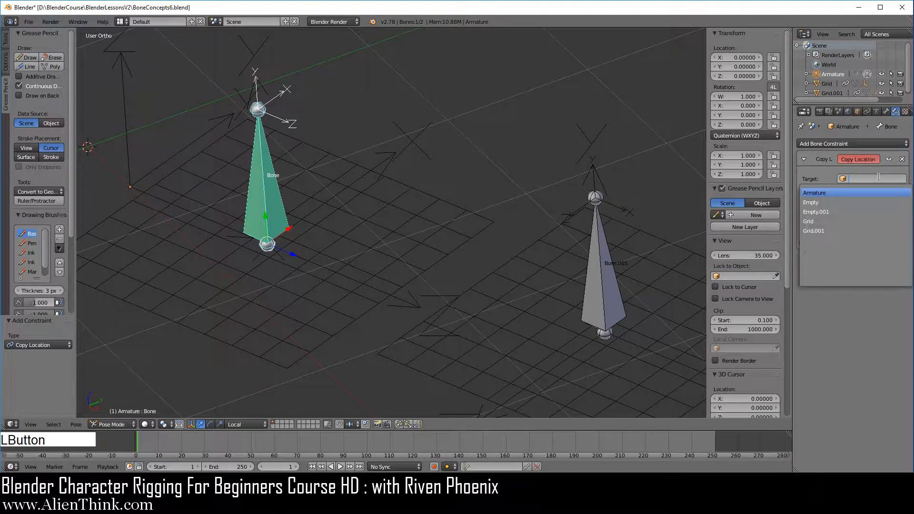
left_click(833, 192)
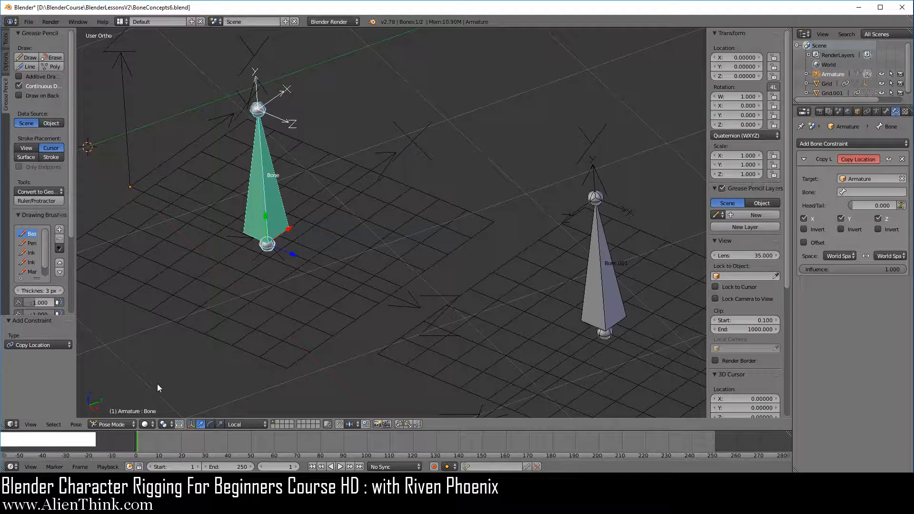
left_click(869, 192)
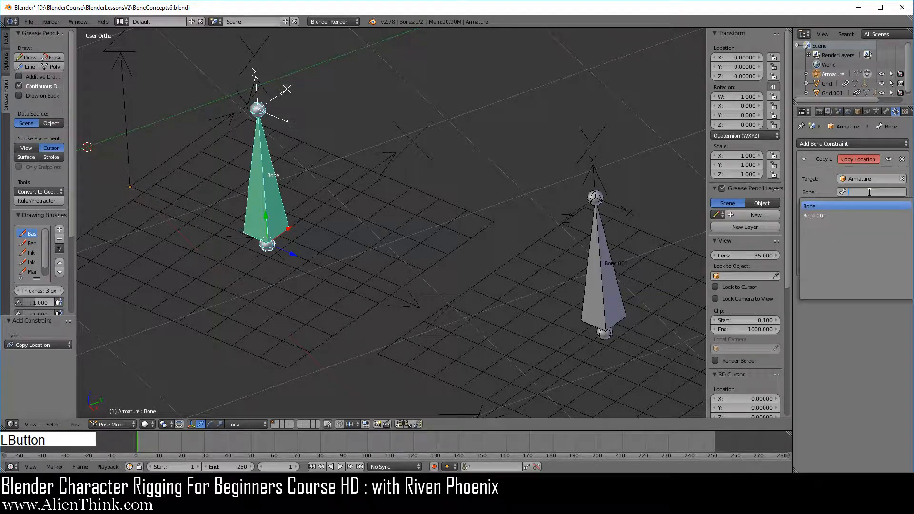
left_click(830, 215)
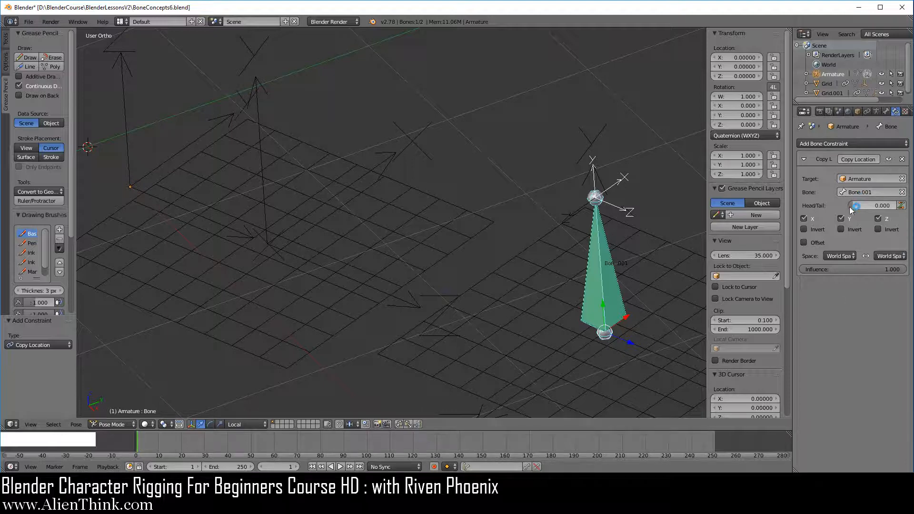
left_click_drag(855, 206, 903, 206)
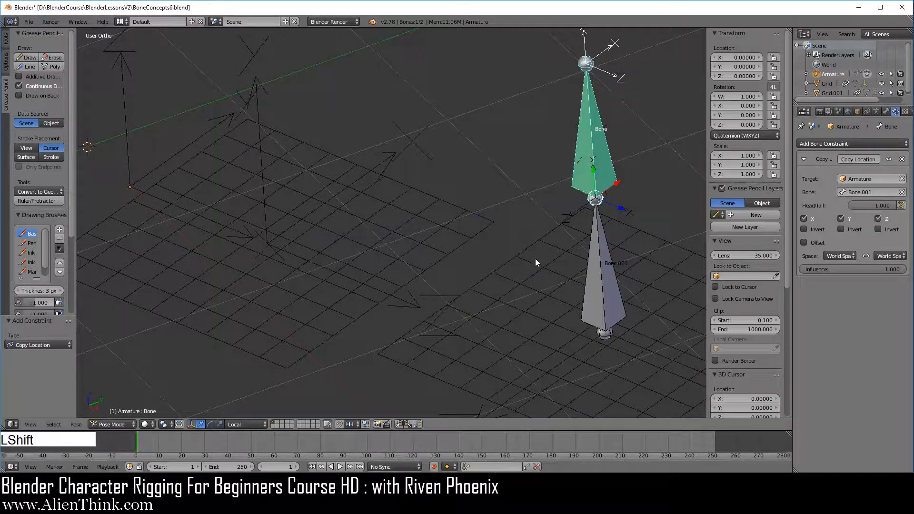
Step: Apply the visual transform to the second bone's grid and disable its Copy Location and Copy Rotation constraints, comparing them with the first grid's
middle_click_drag(535, 259, 367, 188, "shift")
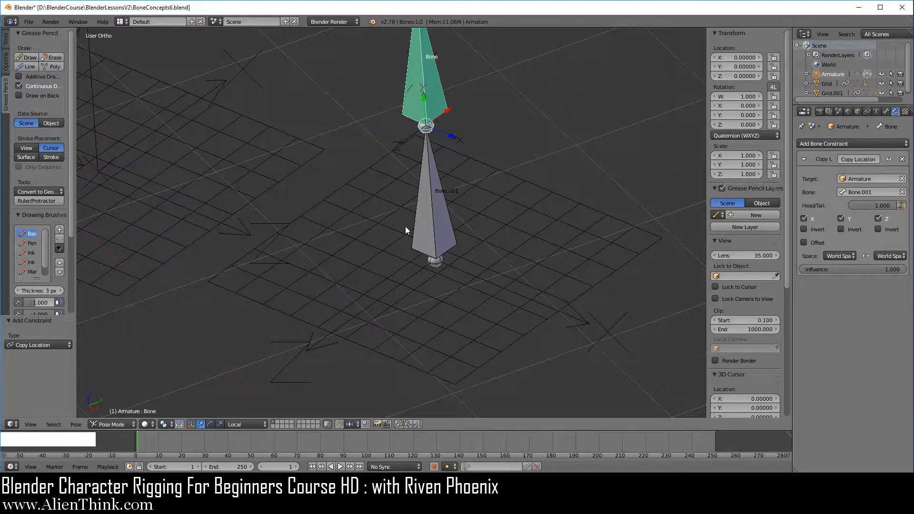
right_click(488, 210)
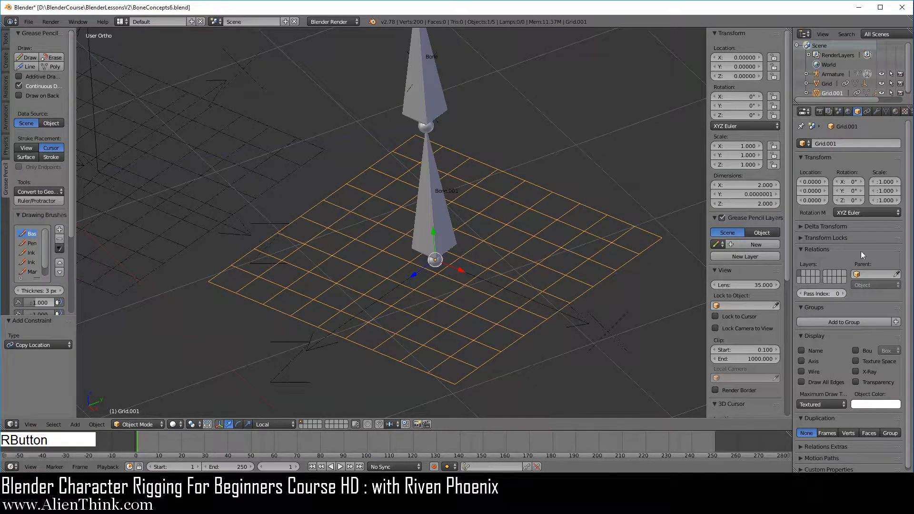
left_click(869, 112)
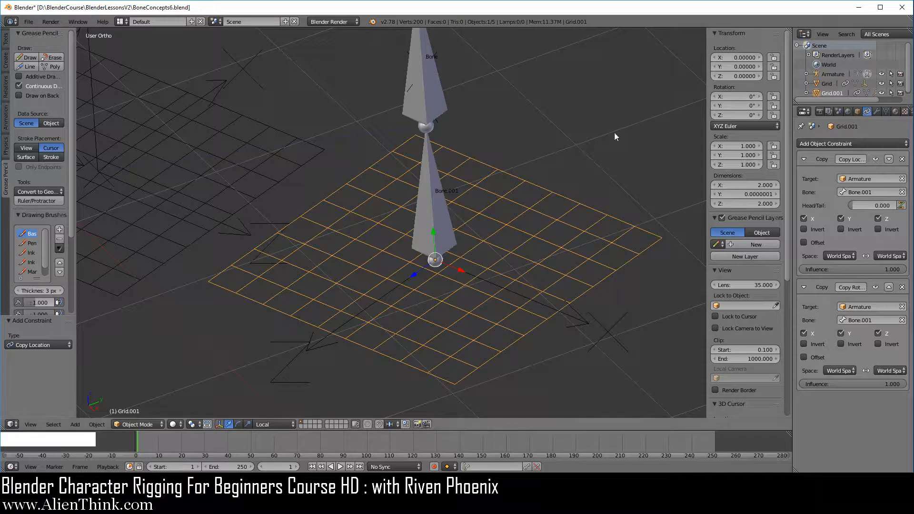
key("ctrl+a")
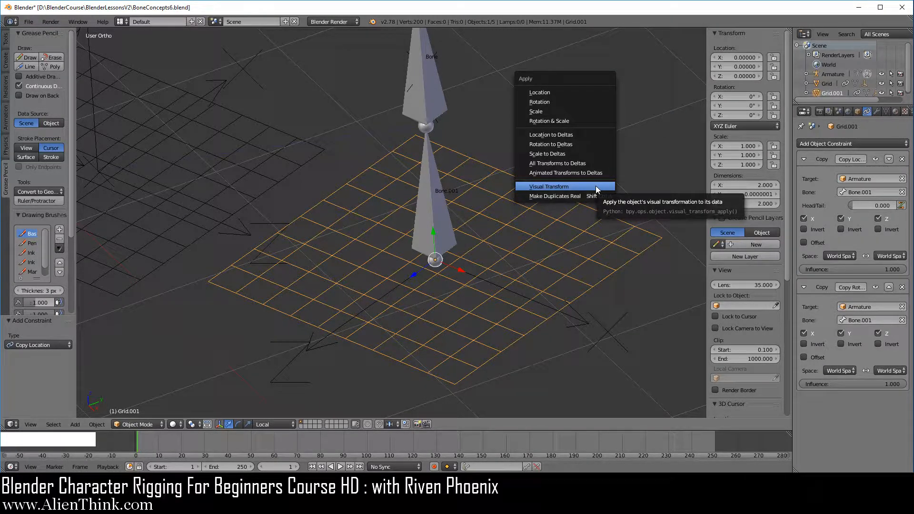
left_click(596, 186)
left_click(876, 160)
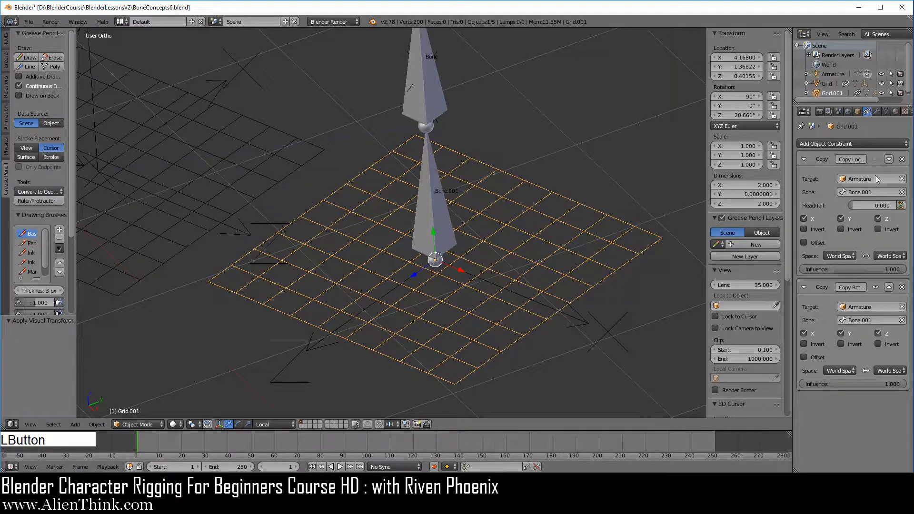
middle_click_drag(487, 179, 378, 184, "shift")
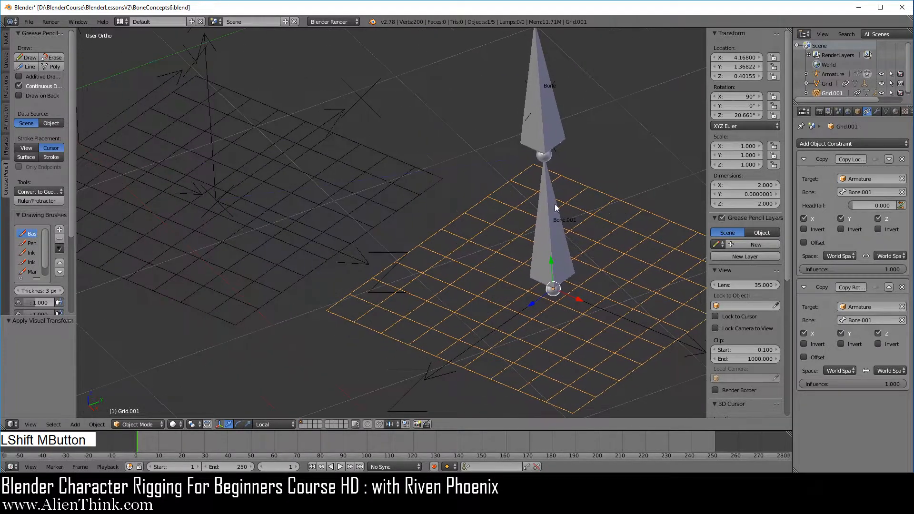
right_click(378, 182)
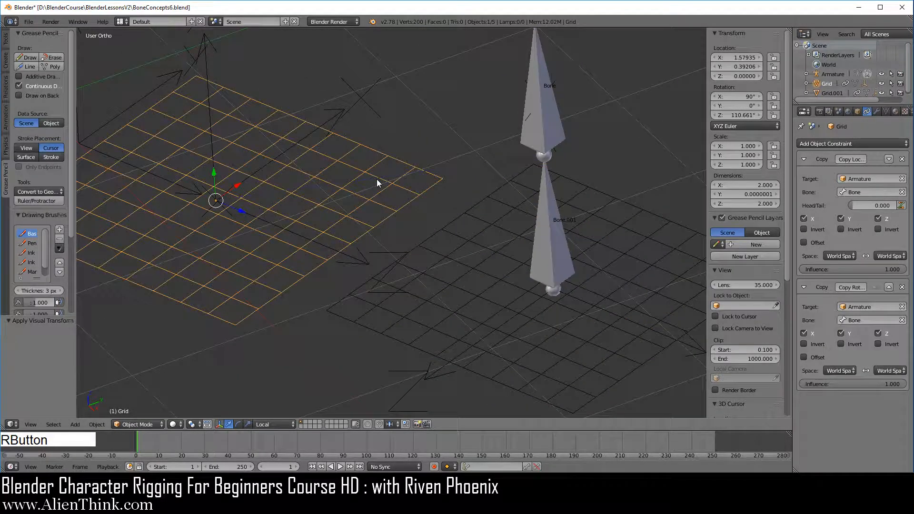
right_click(641, 247)
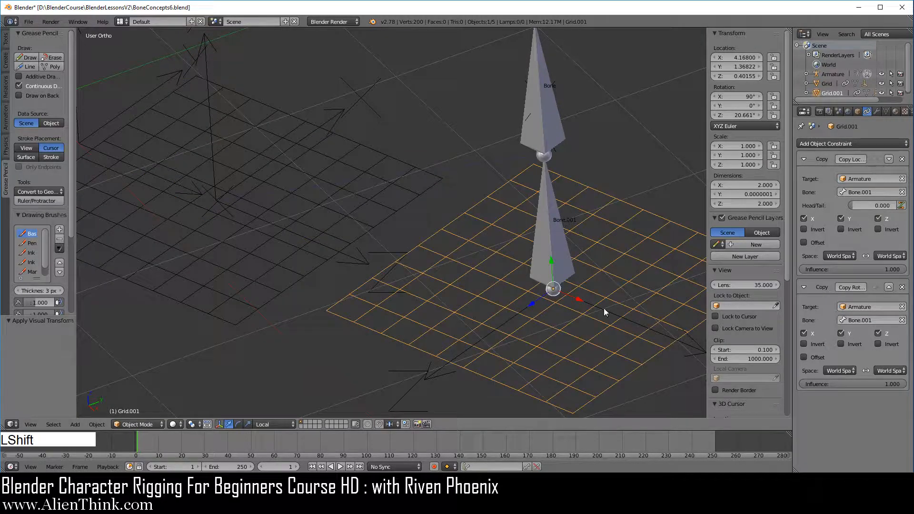
middle_click_drag(604, 307, 510, 316, "shift")
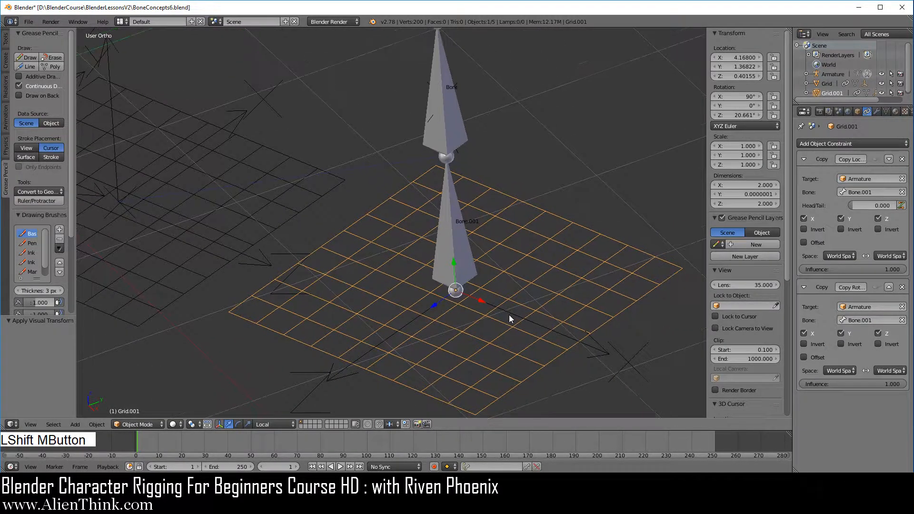
Step: Rotate Bone.001 in trackball mode to test how the constrained first bone follows its tip, and cancel the rotation
right_click(454, 219)
middle_click_drag(488, 255, 525, 275, "shift")
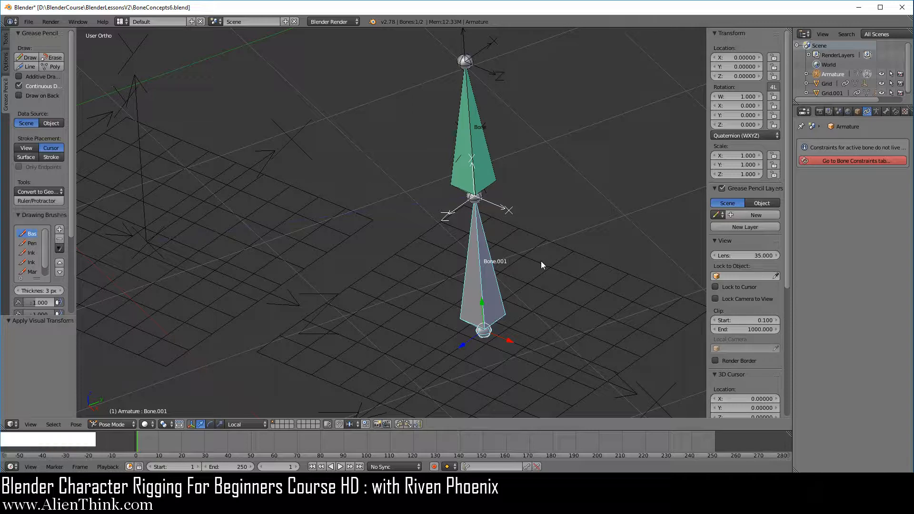
key("r")
key("r")
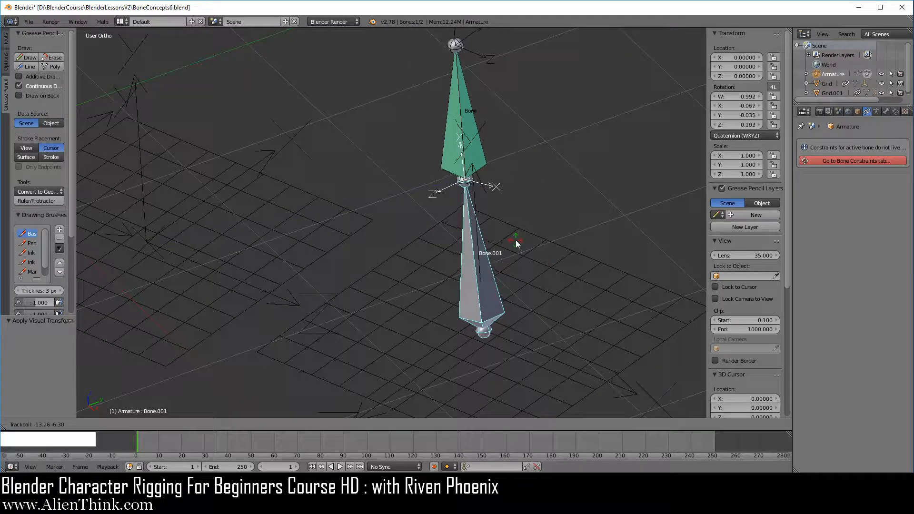
right_click(516, 244)
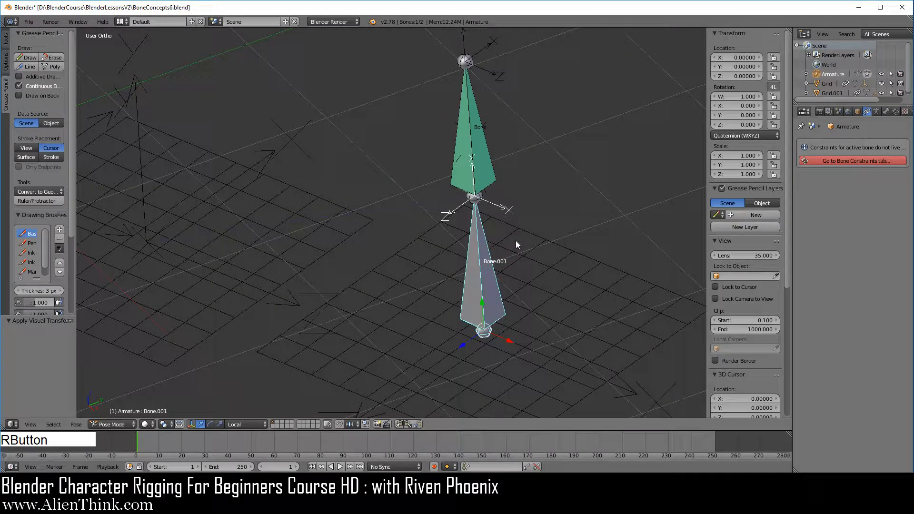
Step: Lower the Head/Tail of the first bone's Copy Location constraint so it attaches near the middle of Bone.001
right_click(479, 143)
left_click(888, 113)
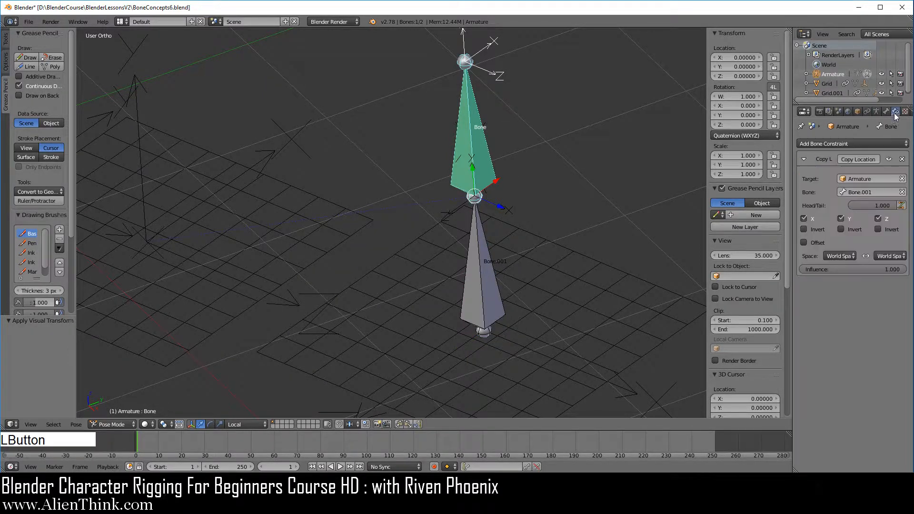
mouse_move(878, 205)
left_mouse_down()
mouse_move(891, 206)
mouse_move(873, 206)
left_mouse_up()
Step: Rotate Bone.001 in trackball mode to test the first bone's attachment partway along it, and cancel the rotation
right_click(482, 293)
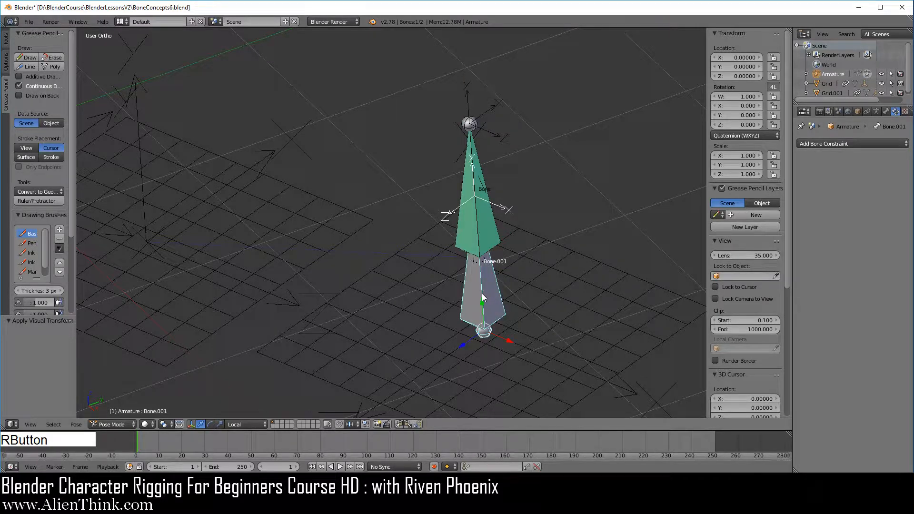
key("r")
key("r")
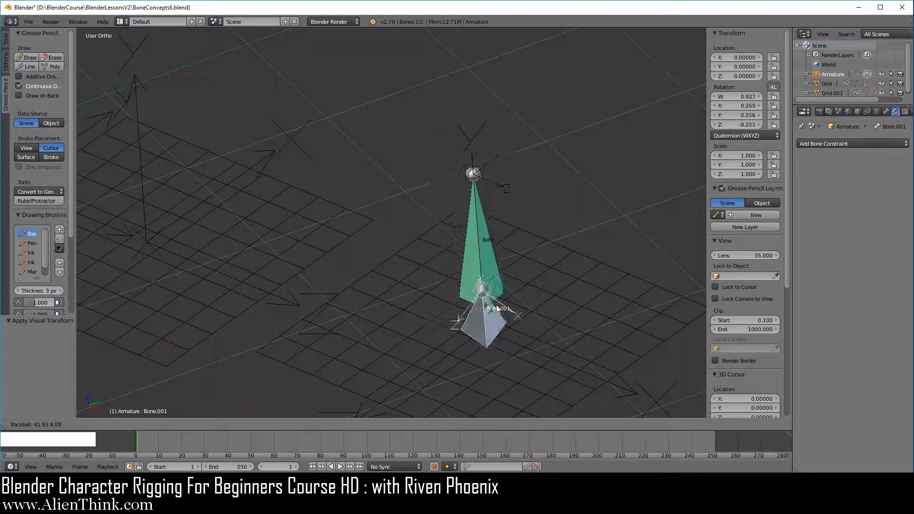
right_click(502, 285)
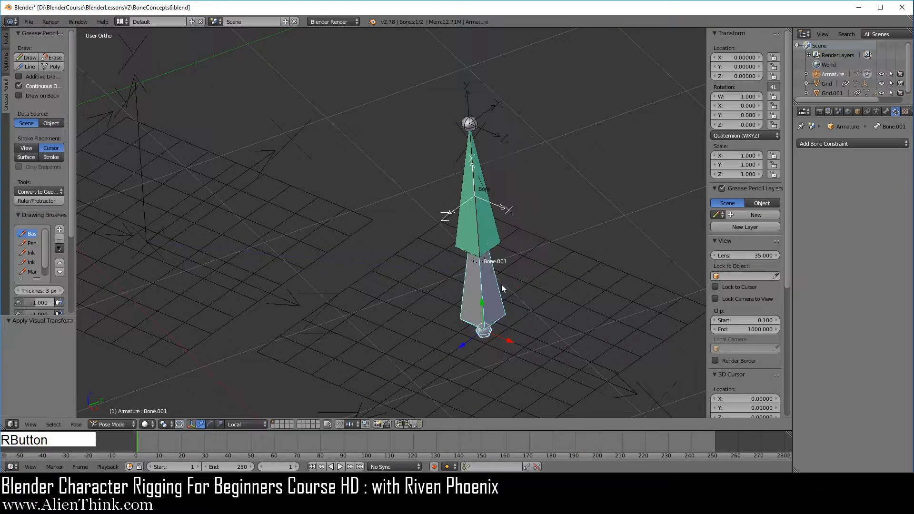
Step: Set the first bone's Copy Location Head/Tail to 0.000 and test it with a cancelled trackball rotation of Bone.001
right_click(482, 166)
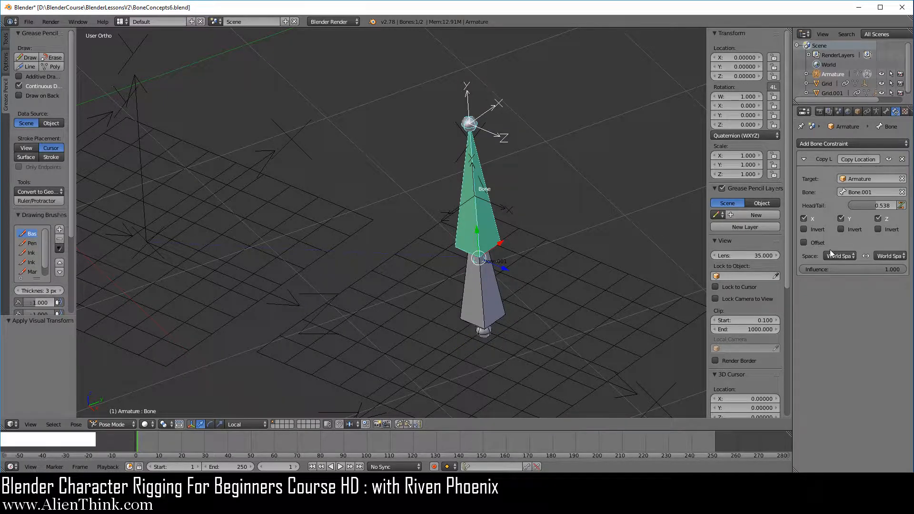
left_click_drag(875, 206, 848, 206)
right_click(482, 256)
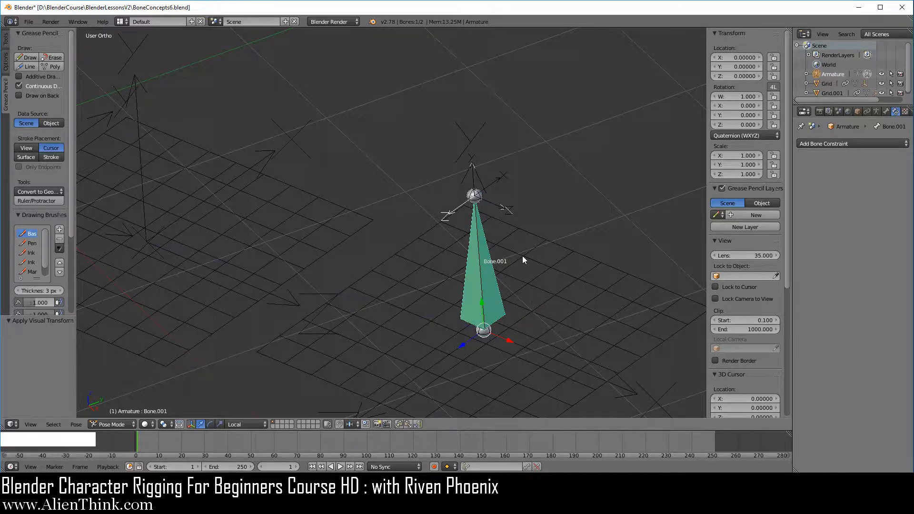
key("r")
key("r")
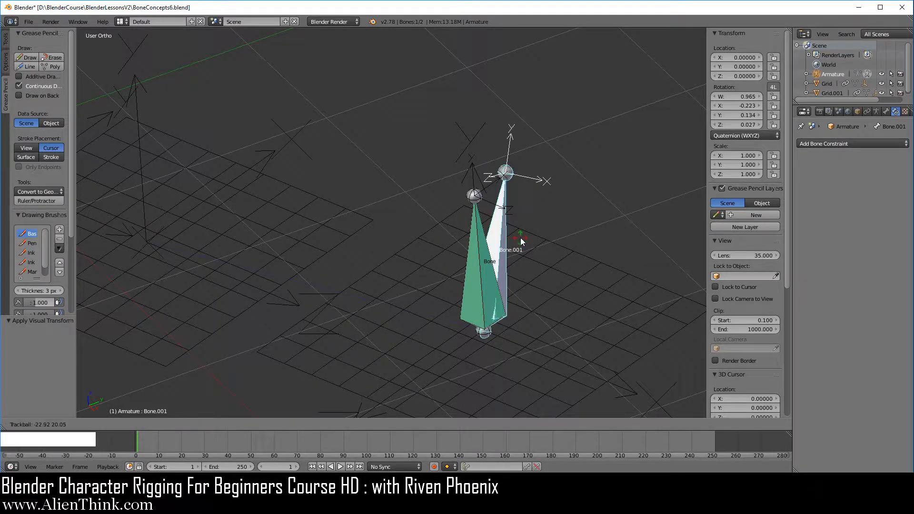
right_click(521, 238)
Step: Set both the target space and owner space of the first bone's Copy Location constraint to Local Space
right_click(482, 261)
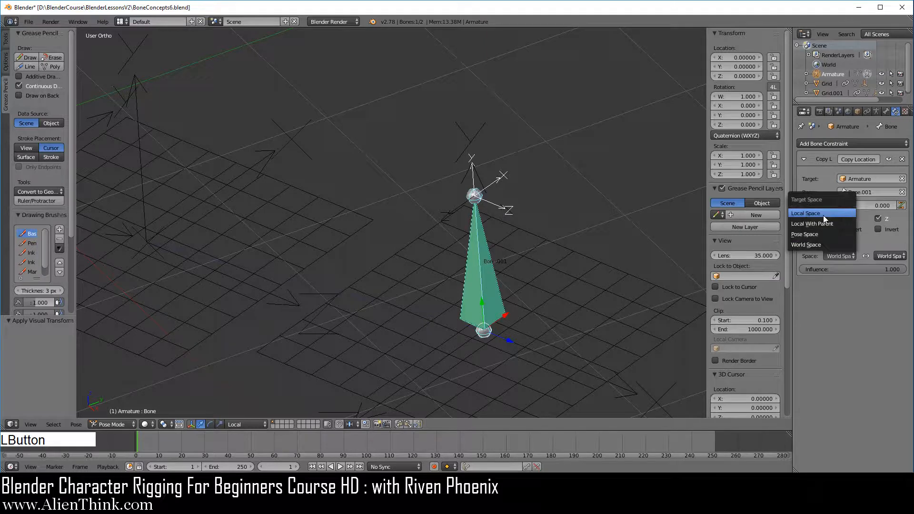
left_click(824, 215)
left_click(881, 254)
left_click(857, 214)
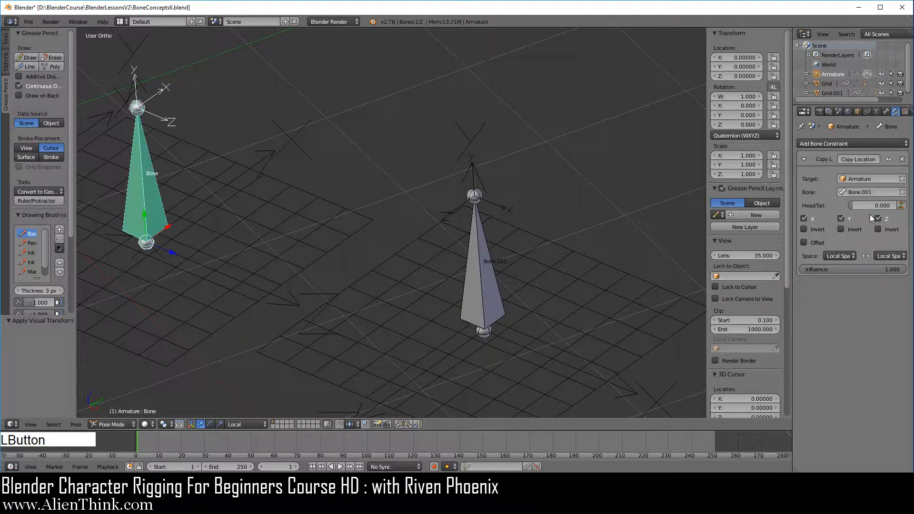
Step: Save the current Blender file with both bones in view
middle_click_drag(502, 241, 519, 226, "shift")
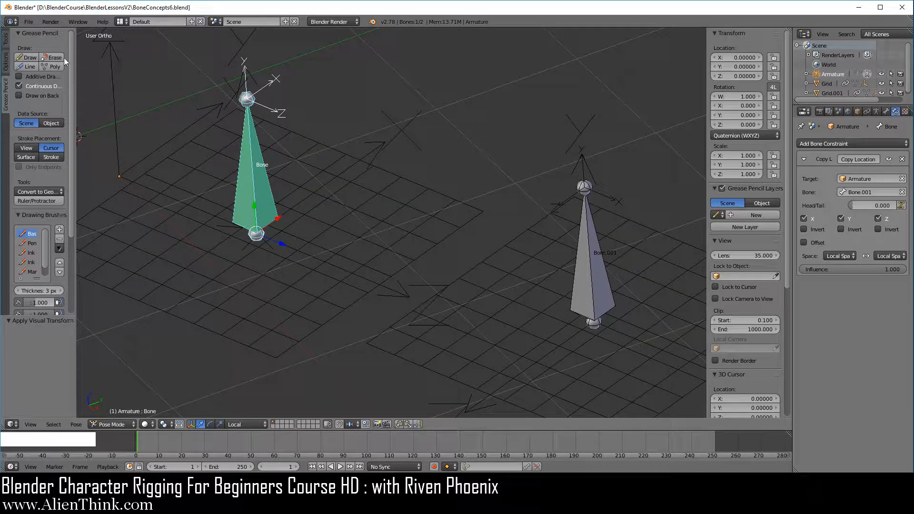
left_click(28, 21)
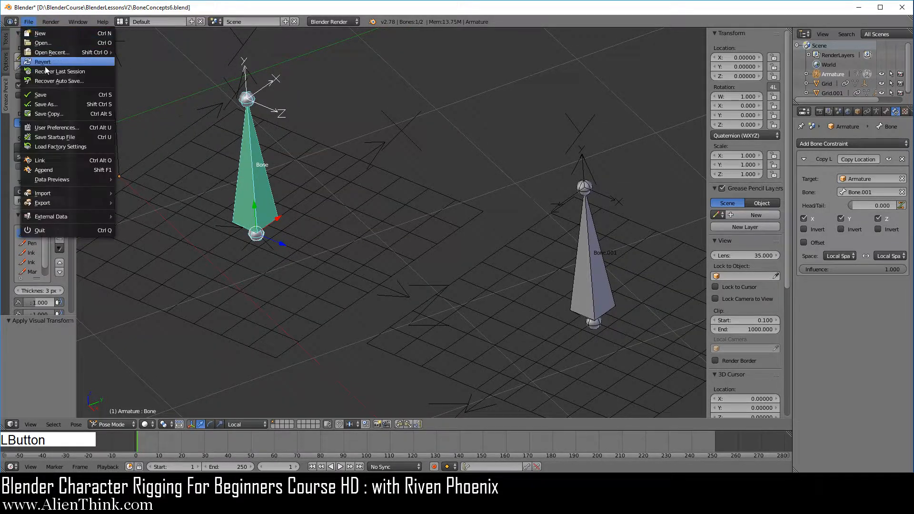
left_click(50, 96)
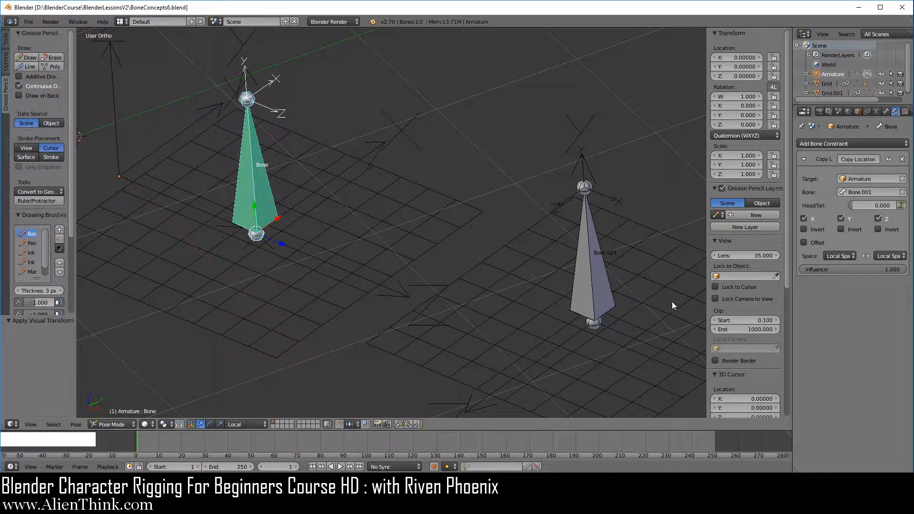
Step: Choose Local Space as the target space and World Space as the owner space of the first bone's Copy Location constraint
left_click(841, 257)
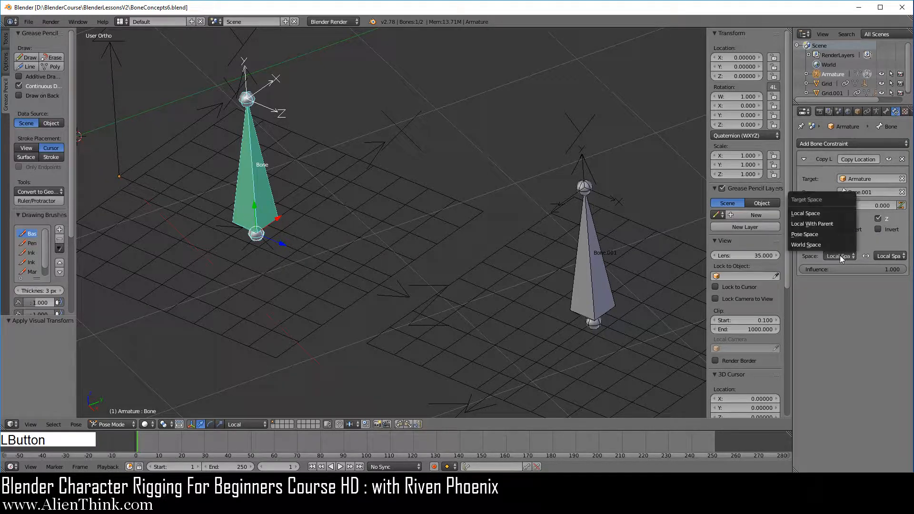
left_click(818, 214)
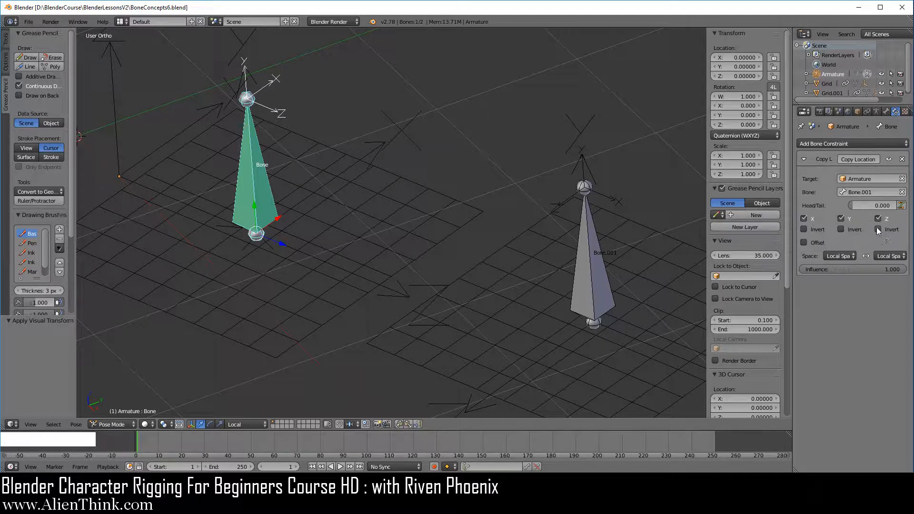
mouse_move(476, 231)
middle_mouse_down("shift")
mouse_move(467, 229)
mouse_move(489, 224)
middle_mouse_up("shift")
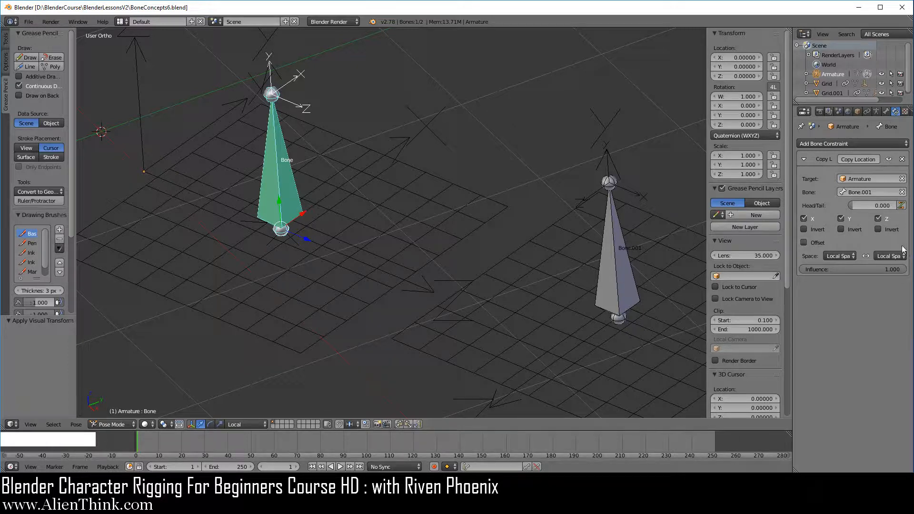
left_click(890, 256)
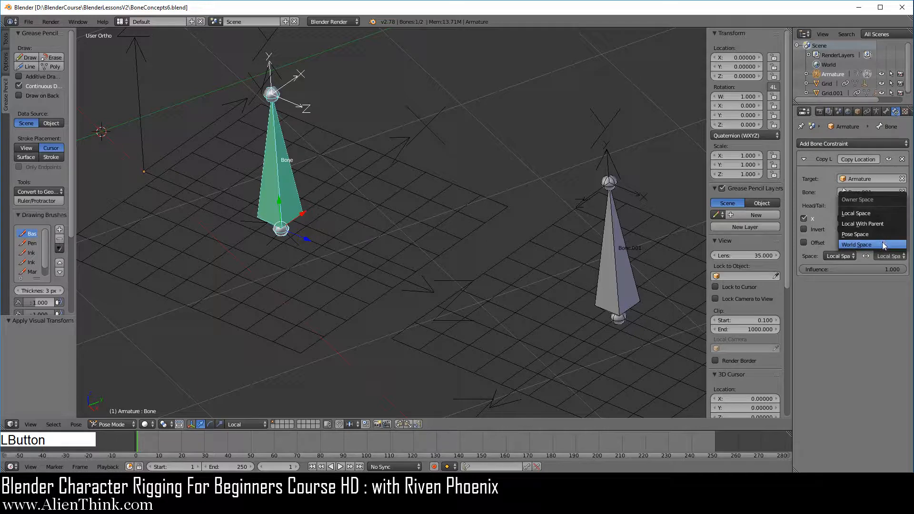
left_click(882, 242)
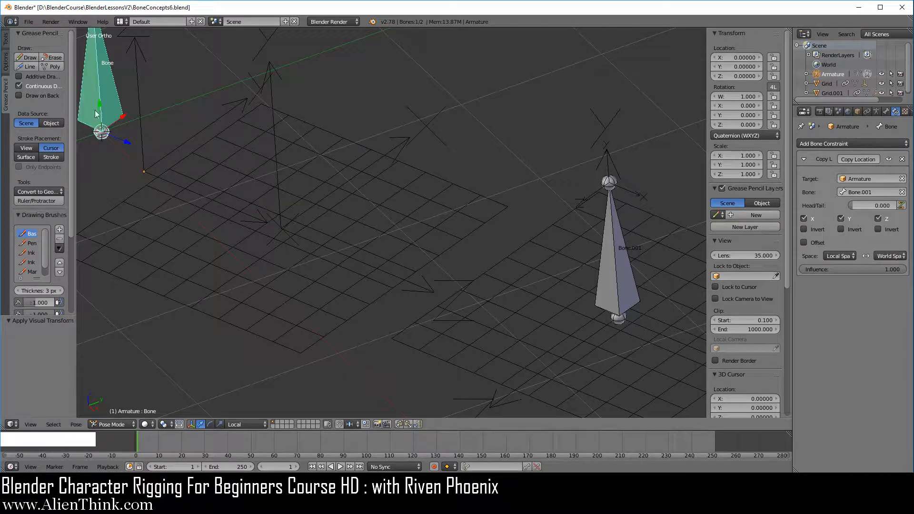
middle_click_drag(437, 205, 316, 169)
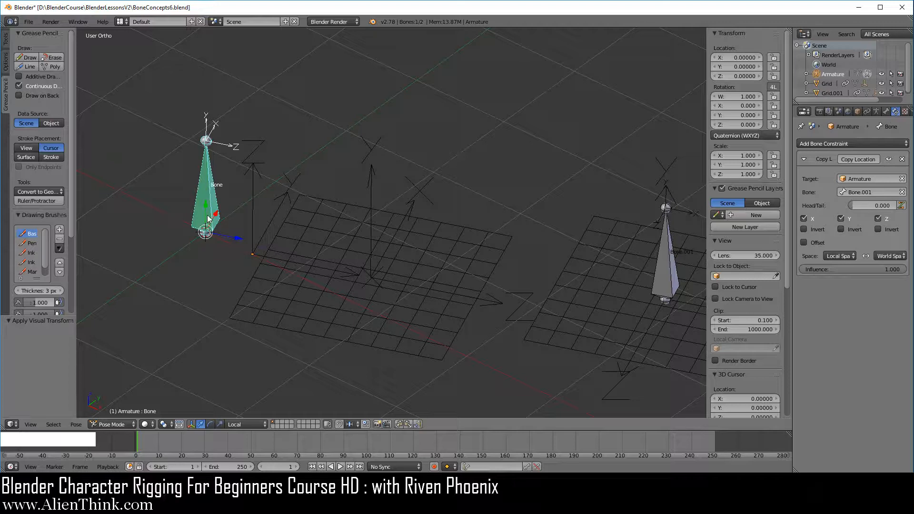
Step: Check the rest positions of Bone.001 and the first bone in Edit Mode, and return to Pose Mode
right_click(670, 267)
middle_click_drag(592, 225, 527, 204, "shift")
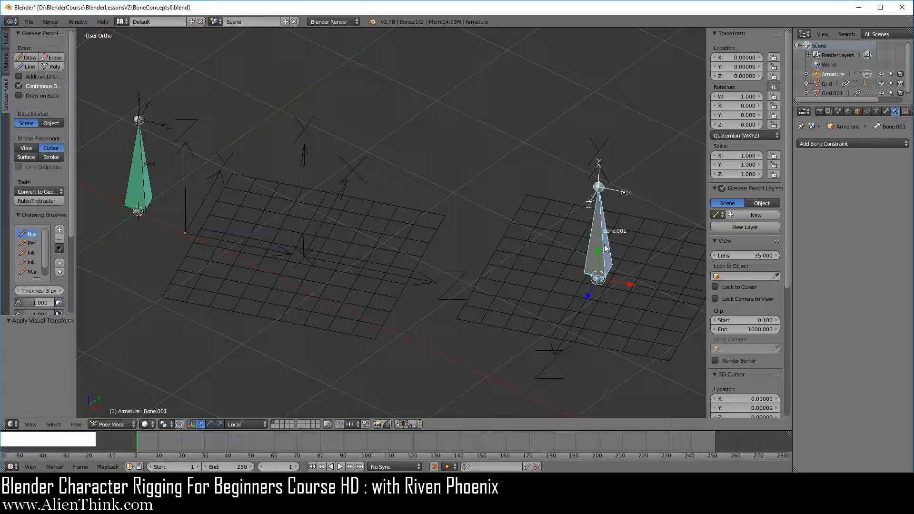
left_click(115, 424)
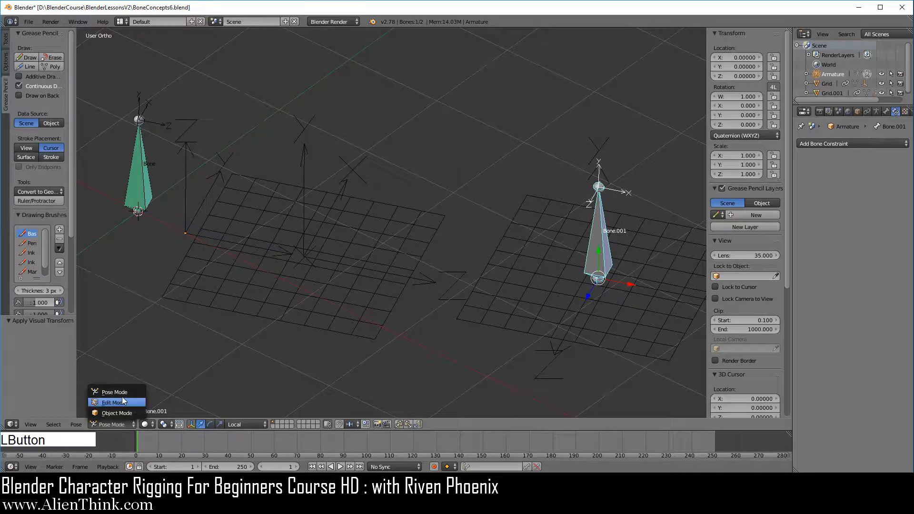
left_click(113, 403)
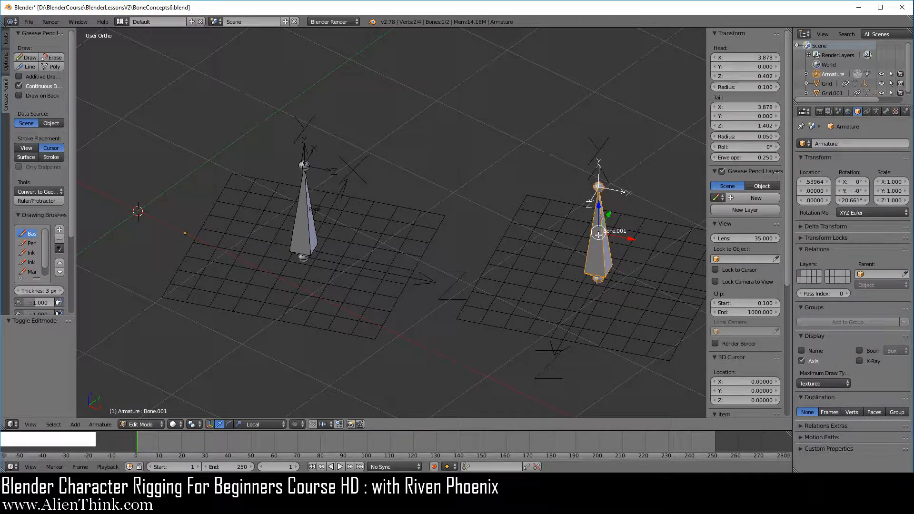
left_click(141, 425)
left_click(141, 393)
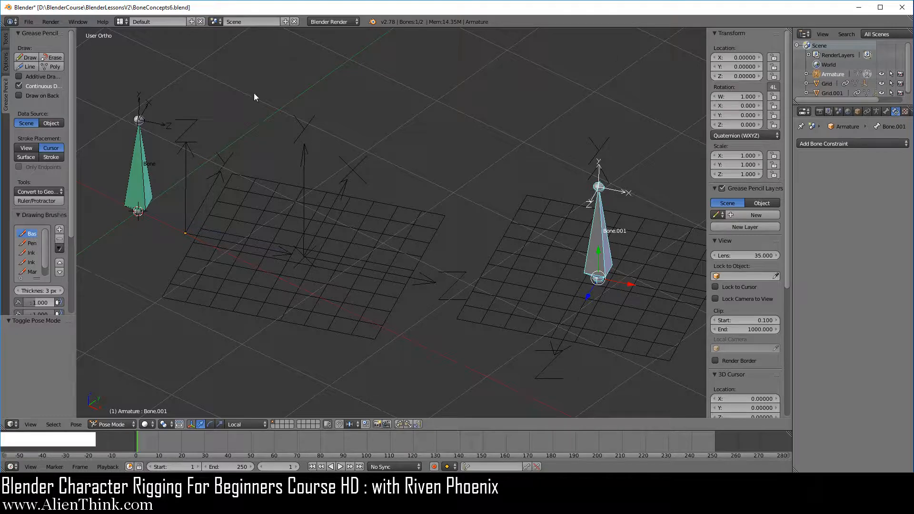
Step: Move Bone.001 about 0.168 along its local X axis to test the first bone's response in World Space
right_click(138, 167)
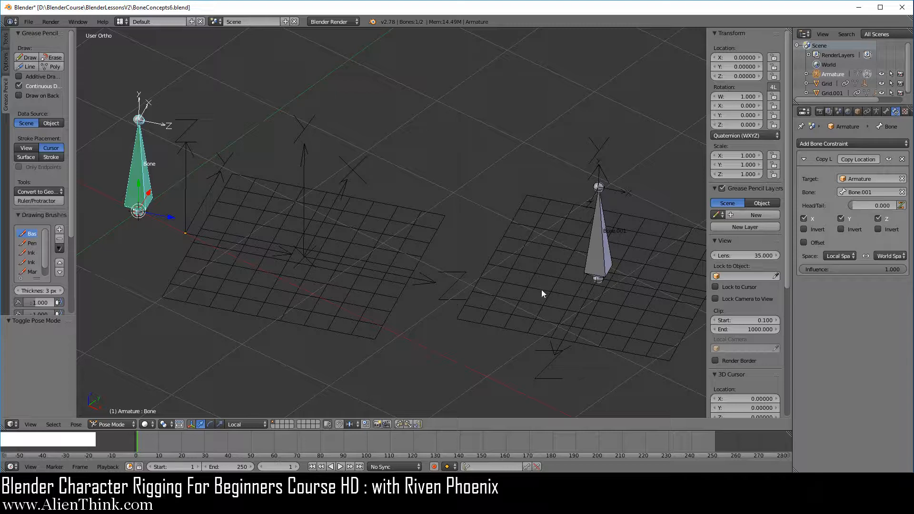
right_click(597, 238)
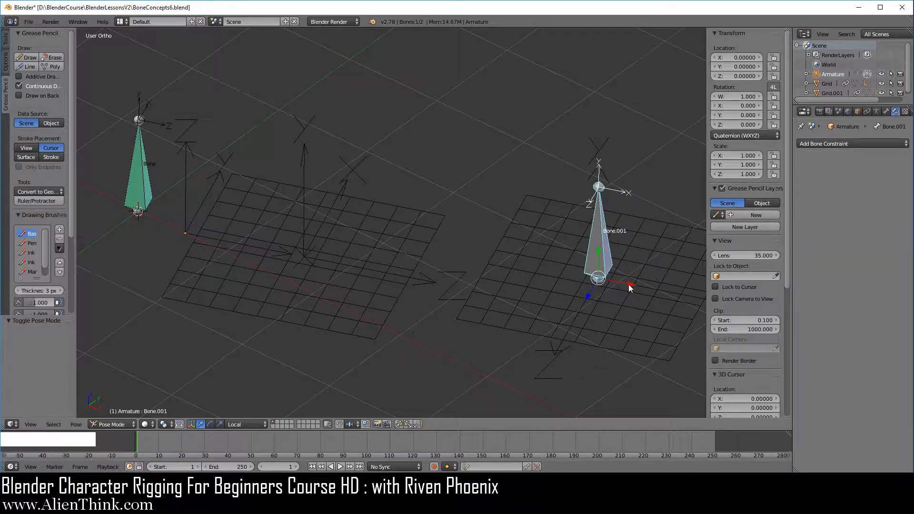
left_click_drag(630, 288, 650, 281)
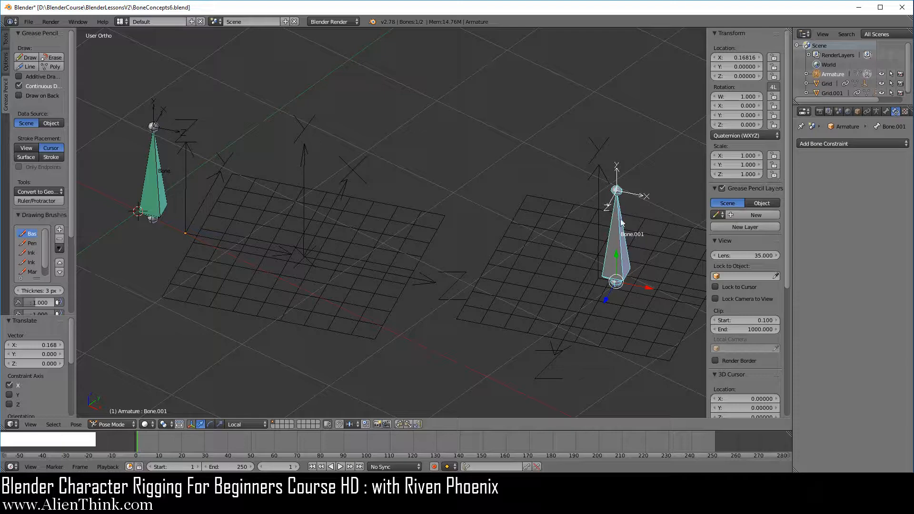
scroll(614, 255, "up", 1)
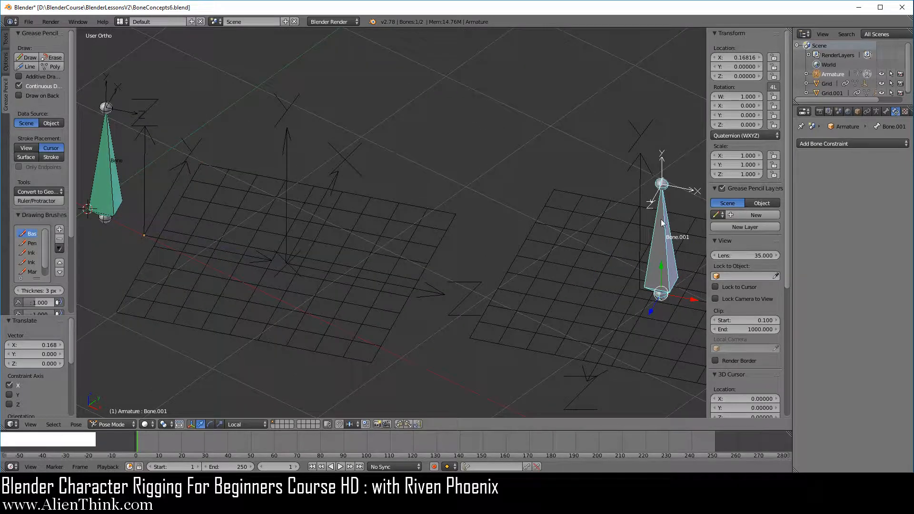
middle_click_drag(626, 281, 593, 287)
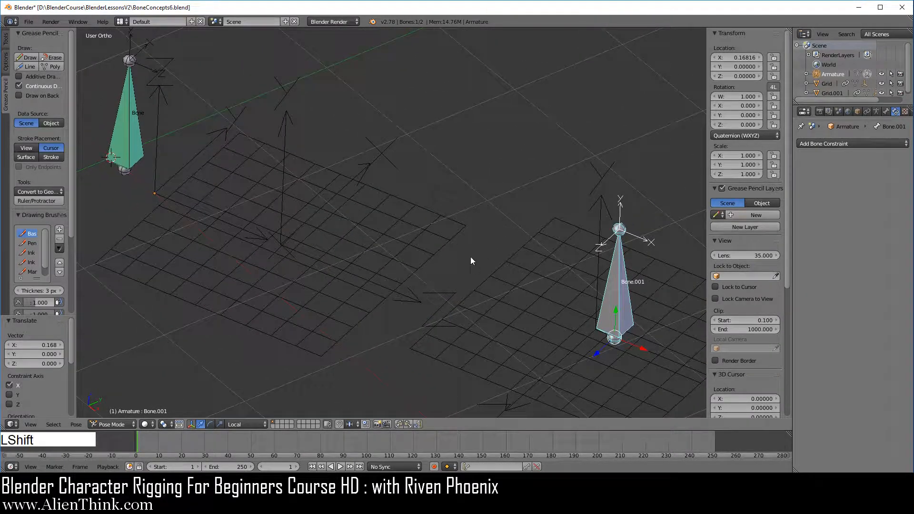
middle_click_drag(471, 257, 482, 245, "shift")
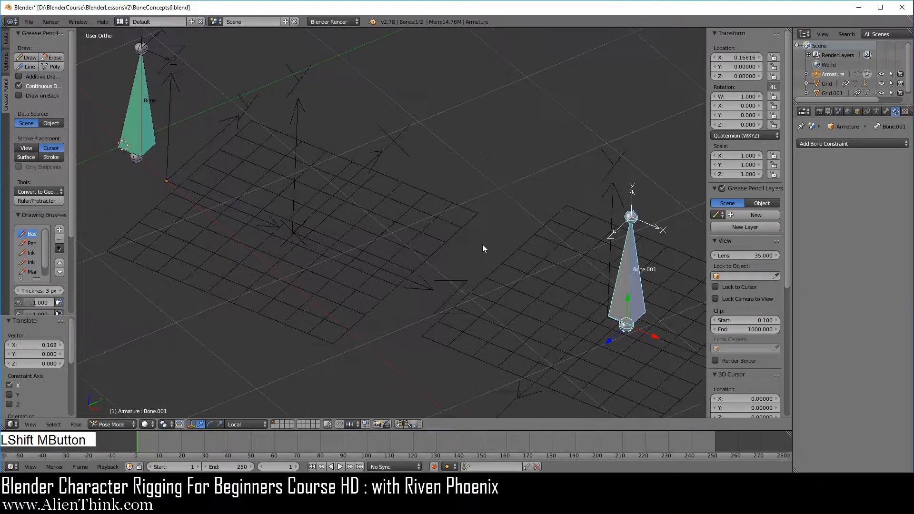
Step: Move Bone.001 to about 0.283 on its local Z axis and 0.188 on local Y, and clear its pose location
right_click(139, 126)
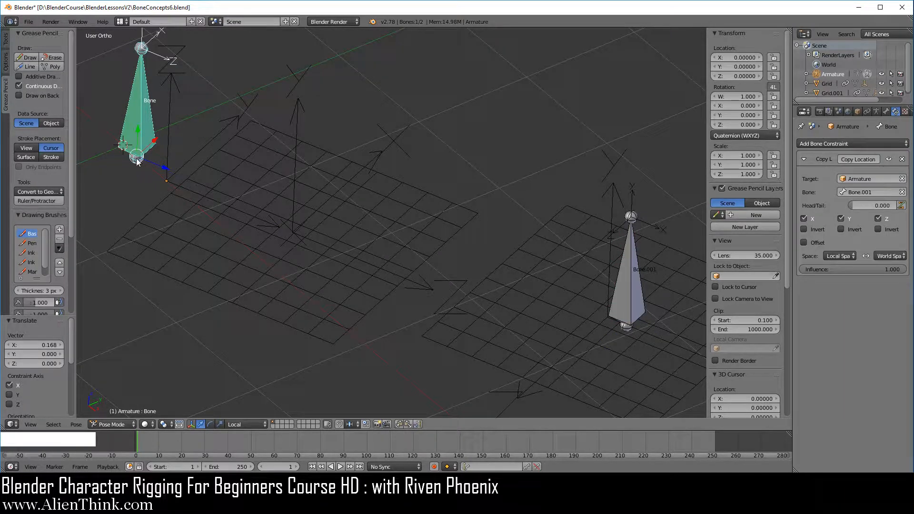
right_click(631, 296)
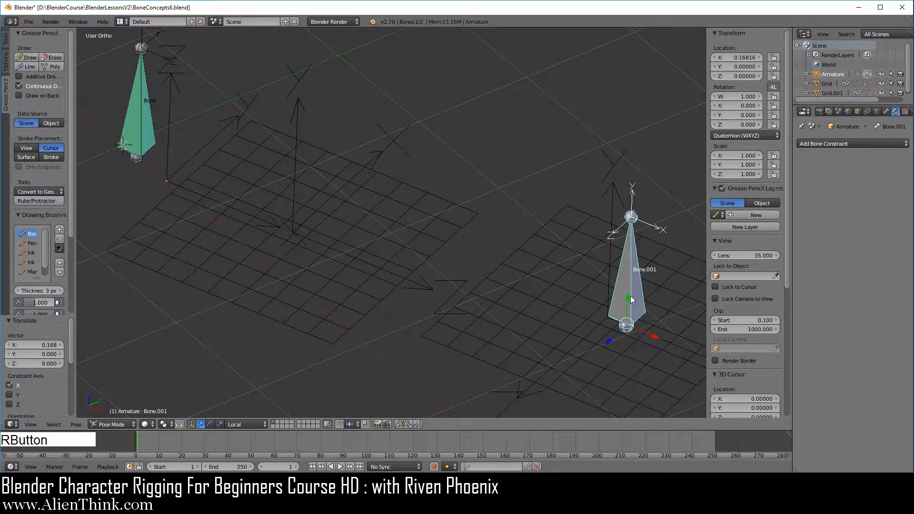
left_click_drag(616, 336, 598, 291)
key("z")
scroll(169, 111, "down", 1)
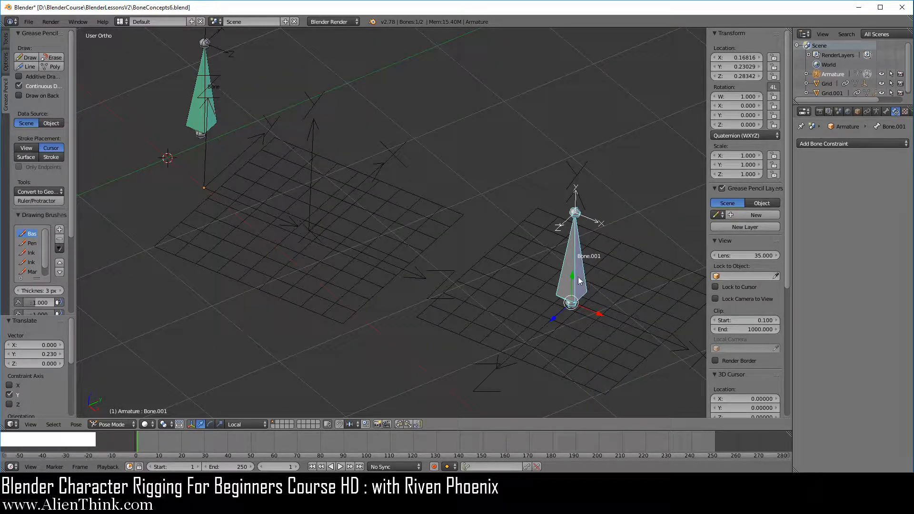
mouse_move(578, 280)
left_mouse_down()
mouse_move(574, 255)
mouse_move(572, 279)
left_mouse_up()
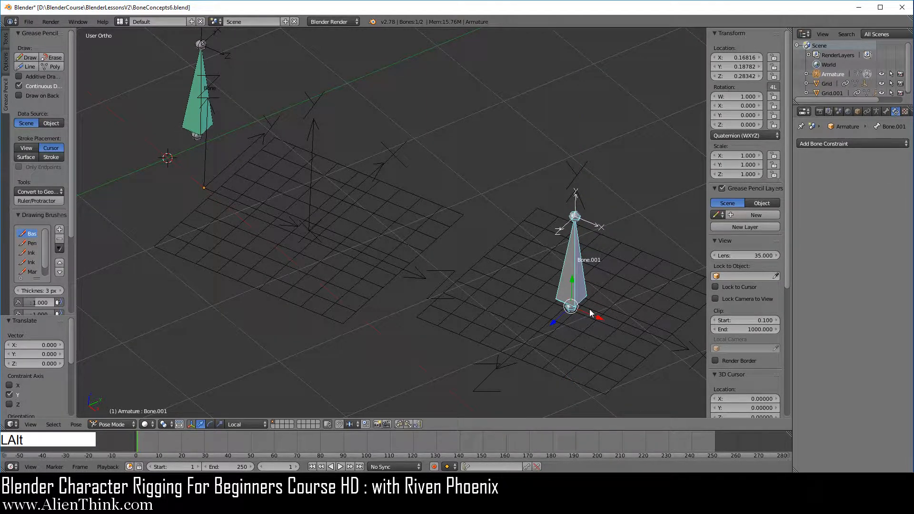
key("alt+g")
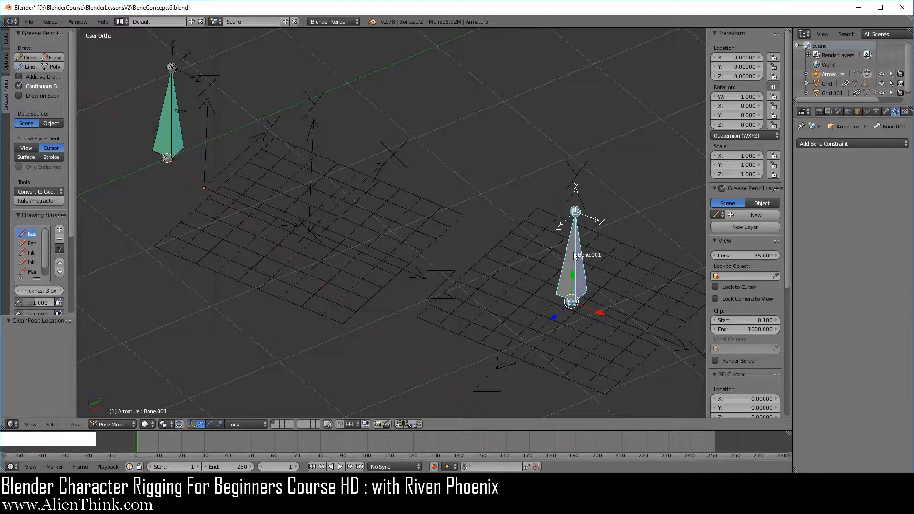
Step: Set the owner space of the first bone's Copy Location constraint to Pose Space
right_click(173, 129)
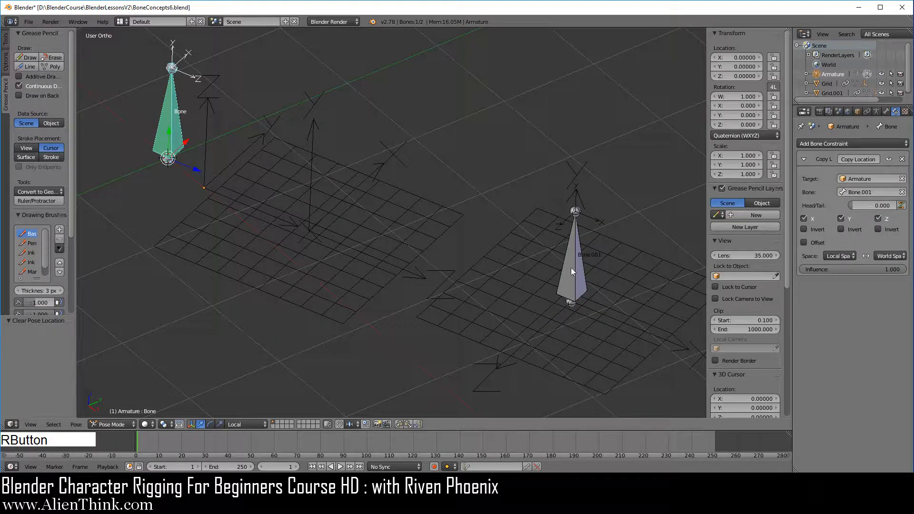
left_click(890, 257)
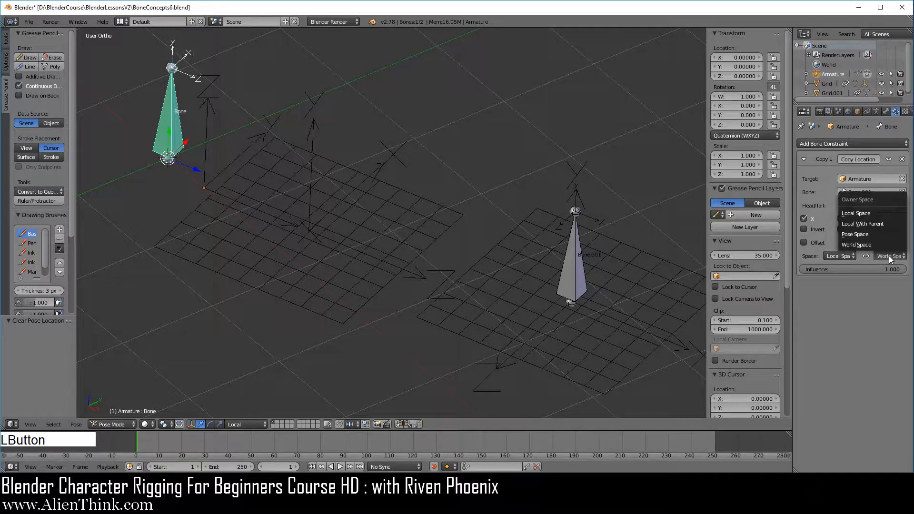
left_click(876, 234)
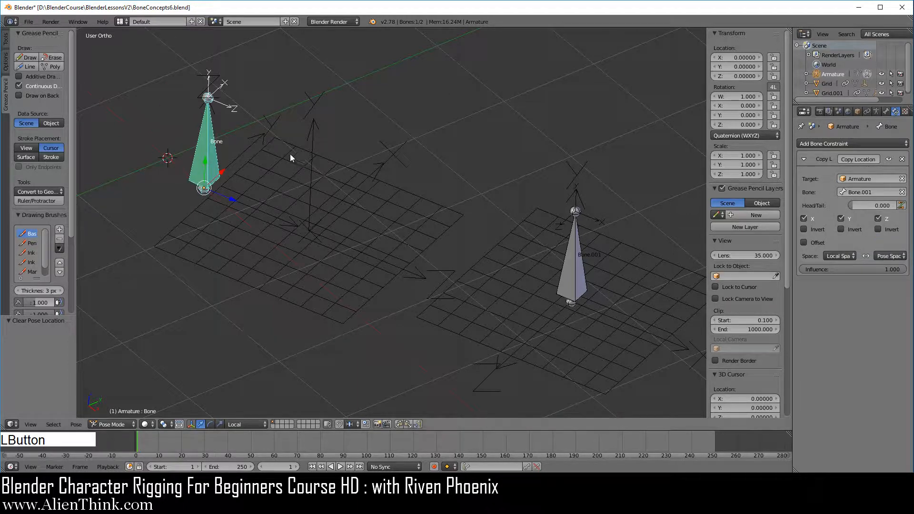
Step: Move Bone.001 about 0.320 along its local X axis and examine how the first bone follows
scroll(200, 196, "up", 1)
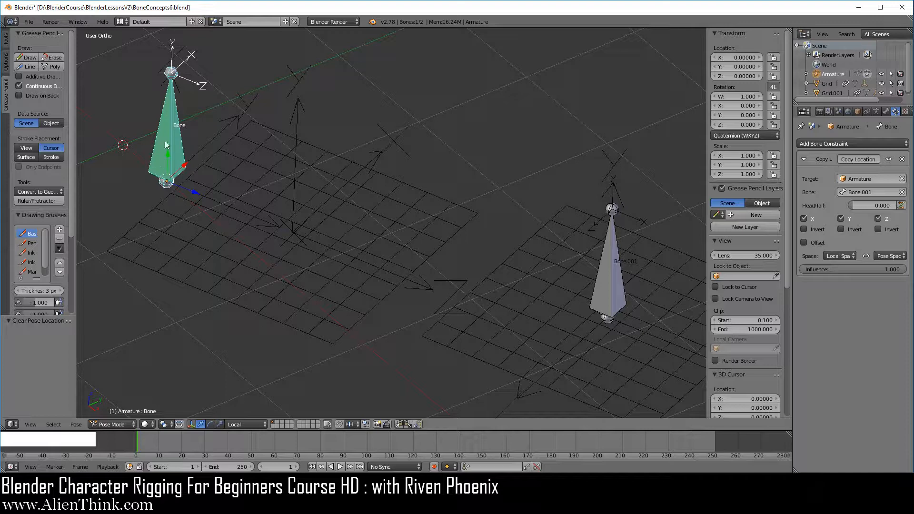
right_click(603, 287)
left_click_drag(636, 329, 672, 342)
middle_click_drag(278, 246, 433, 284, "shift")
scroll(365, 264, "up", 4)
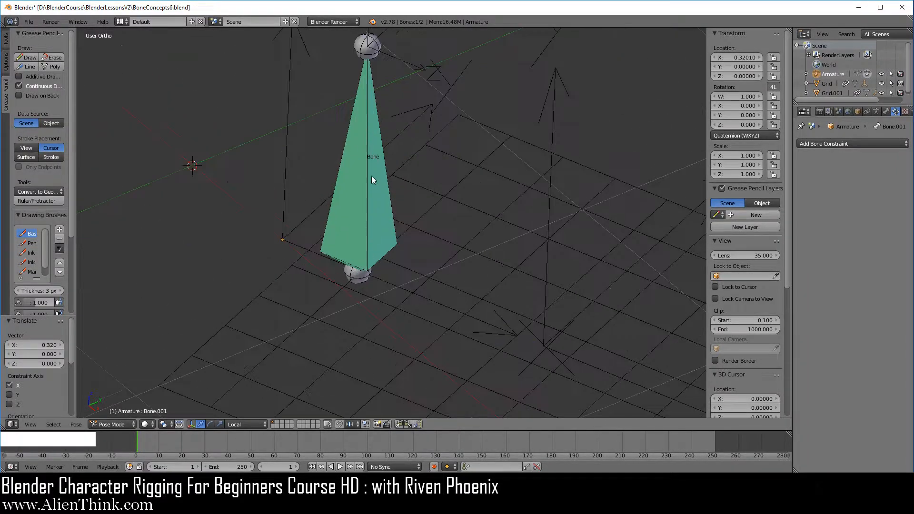
scroll(353, 238, "down", 1)
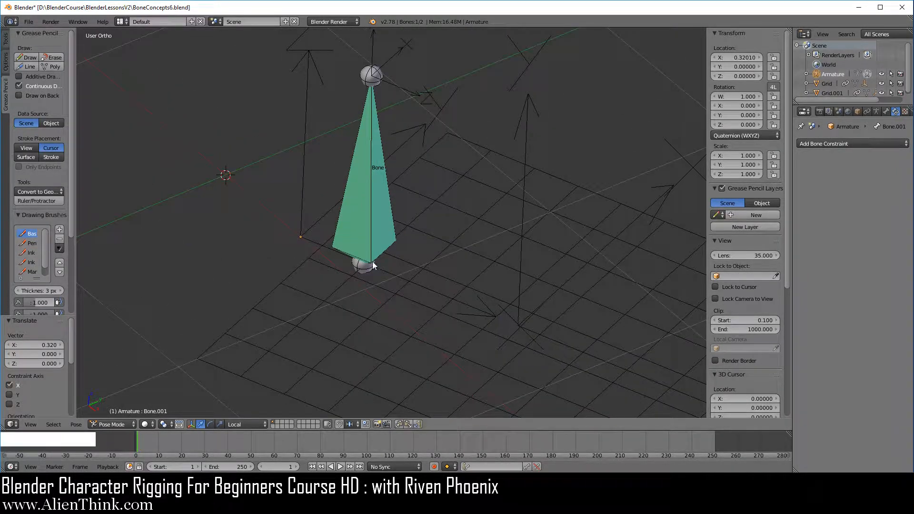
scroll(431, 261, "down", 3)
middle_click_drag(498, 271, 361, 228, "shift")
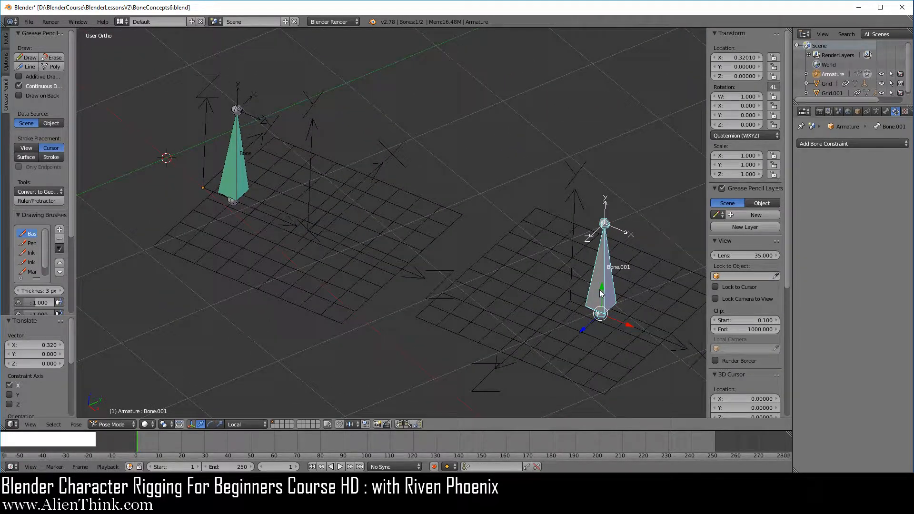
Step: Move Bone.001 about 0.360 on local Y and 0.486 on local Z, compare both bones, and clear its pose location
left_click_drag(599, 289, 463, 259)
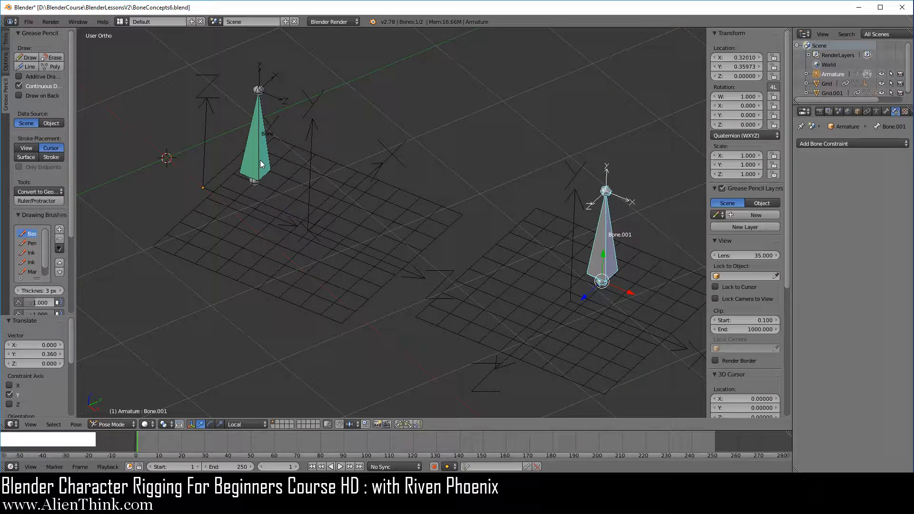
left_click_drag(587, 295, 446, 244)
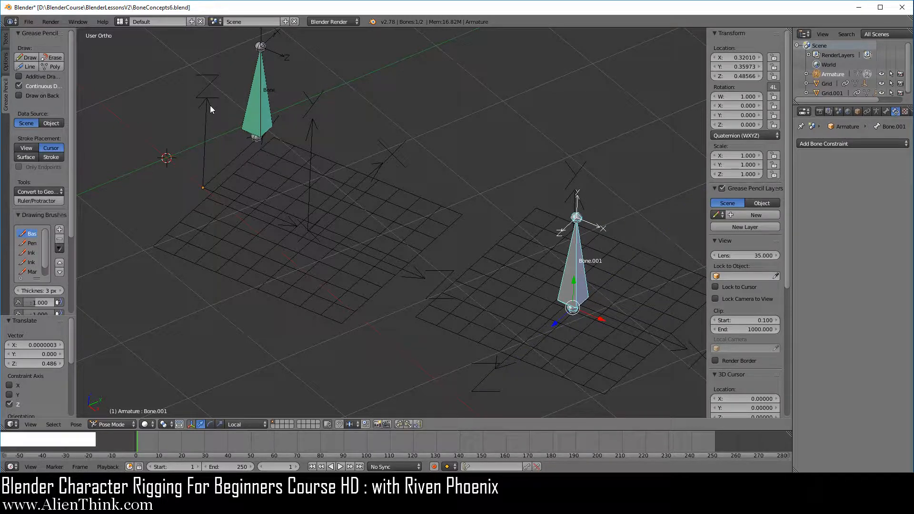
right_click(257, 98)
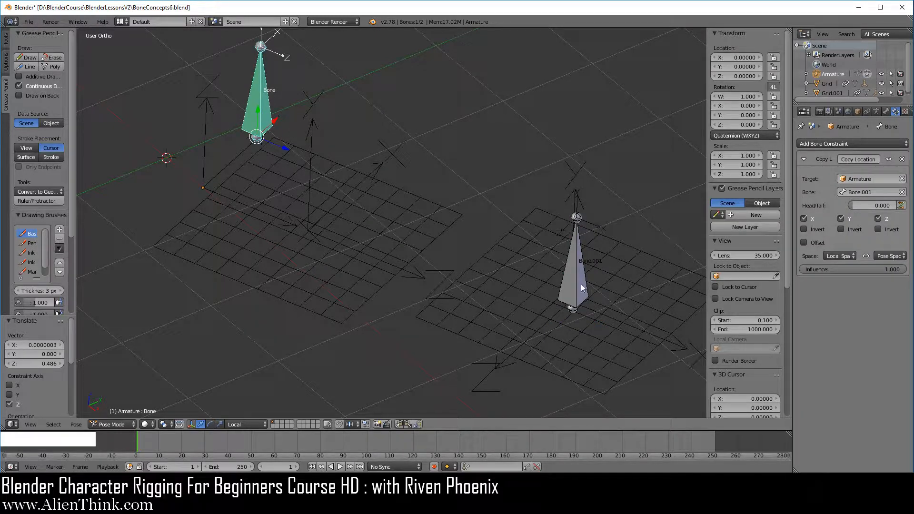
right_click(575, 268)
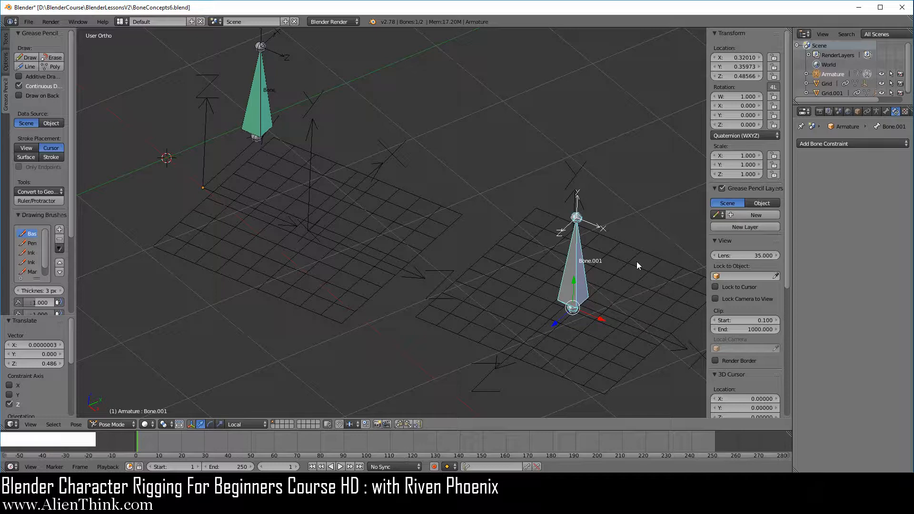
key("alt+g")
Step: Set the owner space of the first bone's Copy Location constraint to Local Space
right_click(210, 186)
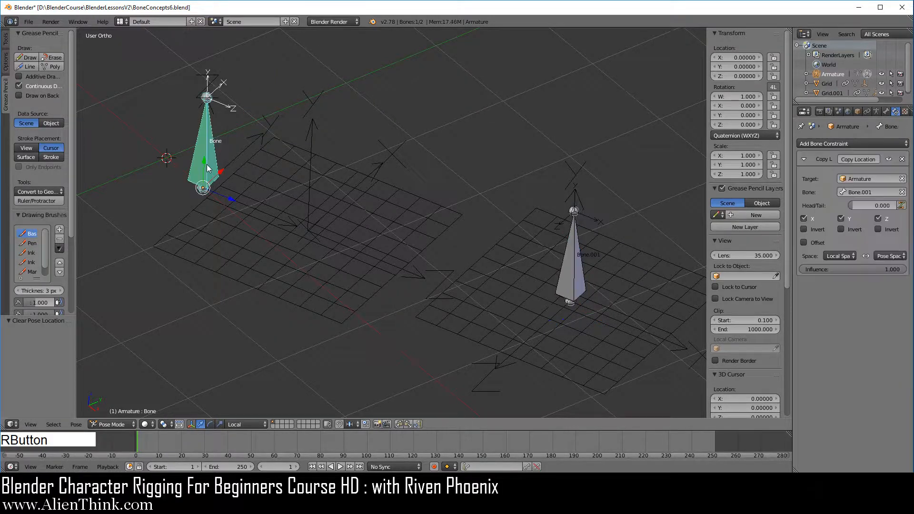
left_click(890, 256)
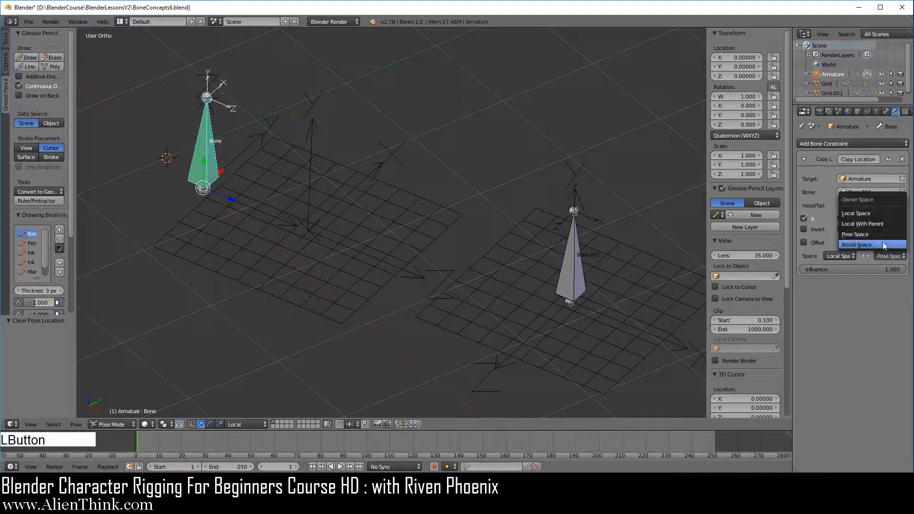
left_click(870, 214)
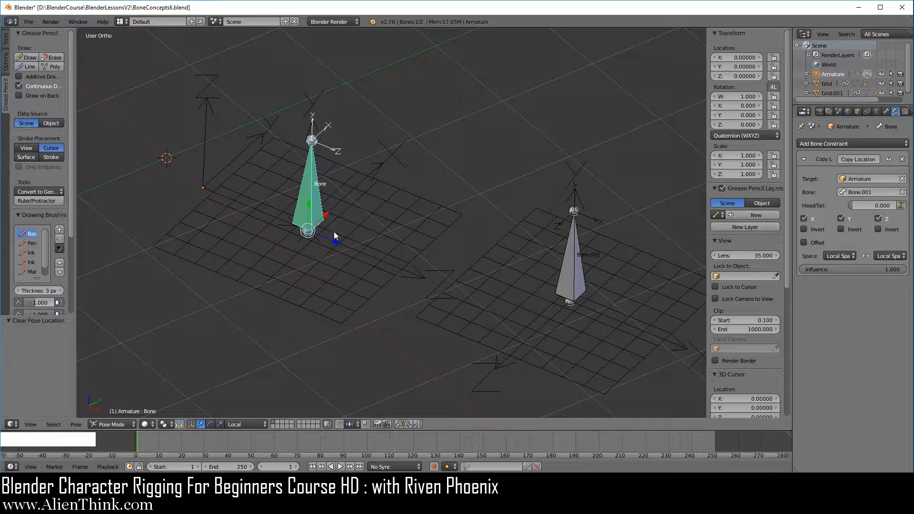
Step: Move Bone.001 about 0.505 along its local Z axis and 0.131 along local Y to test the Local Space response
middle_click_drag(381, 259, 582, 290, "shift")
right_click(564, 261)
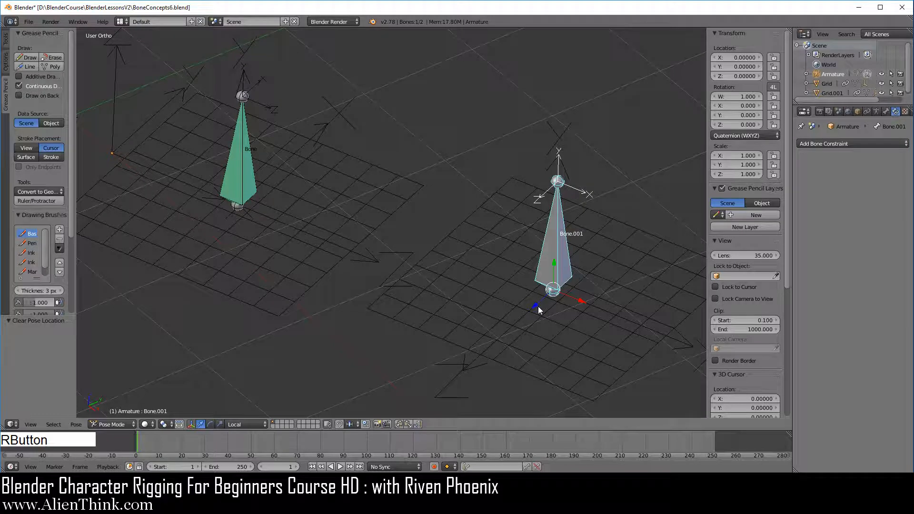
left_click_drag(536, 308, 498, 337)
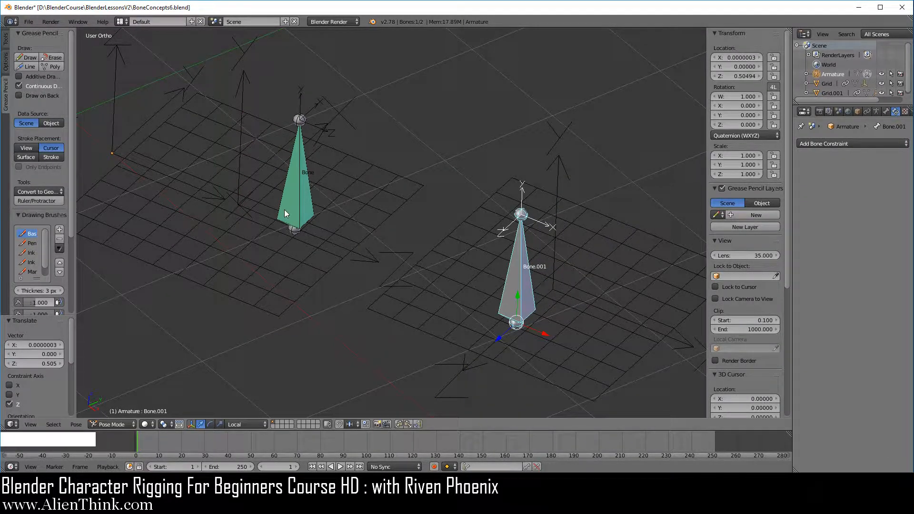
mouse_move(519, 296)
left_mouse_down()
mouse_move(516, 264)
mouse_move(508, 284)
left_mouse_up()
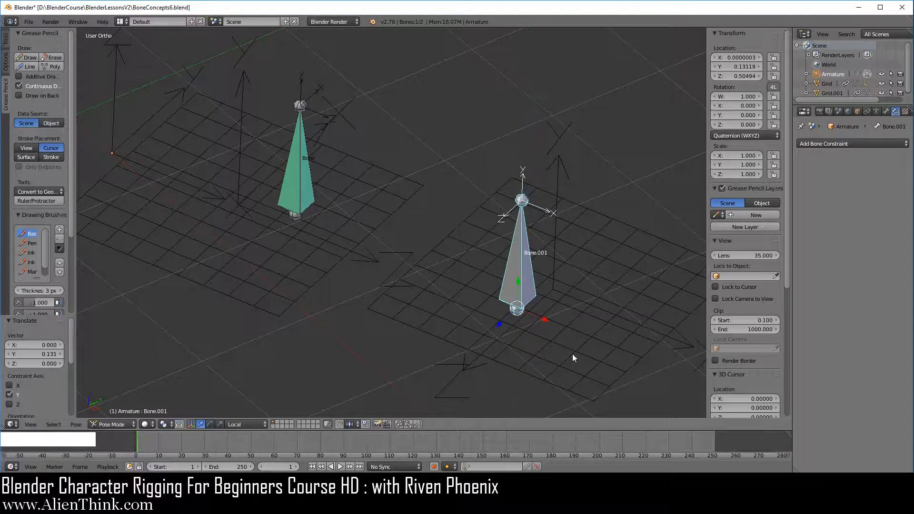
Step: Move Bone.001 about 0.508 along its local X axis and clear its pose location
left_click(543, 318)
key("g")
key("x")
left_click(603, 339)
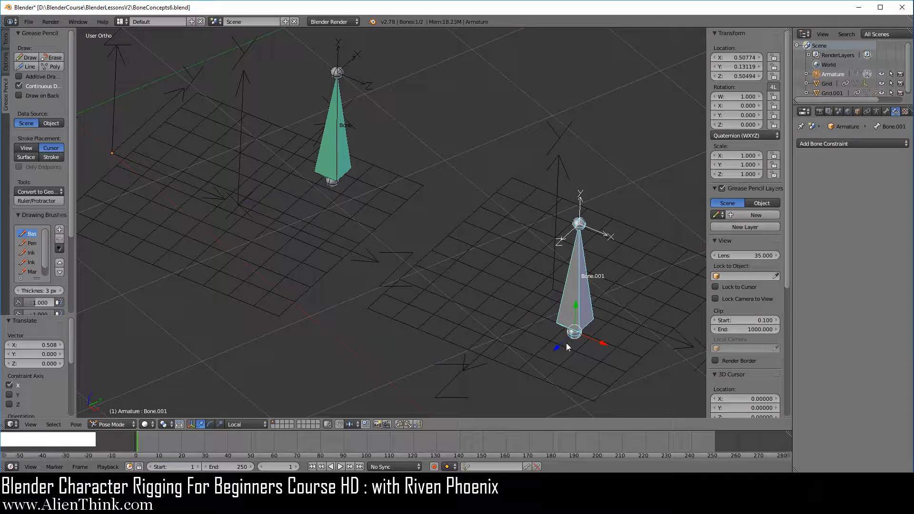
right_click(574, 285)
key("alt+g")
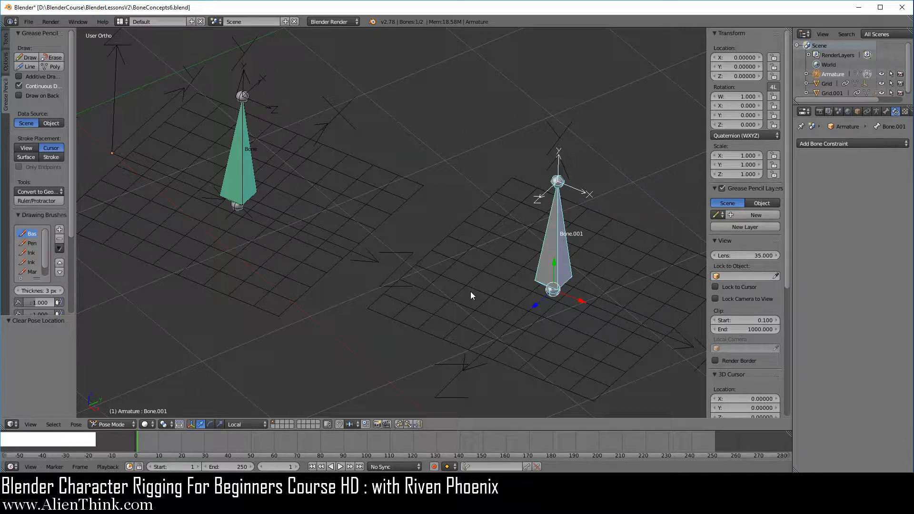
Step: Set the target space of the first bone's Copy Location constraint to World Space
right_click(244, 175)
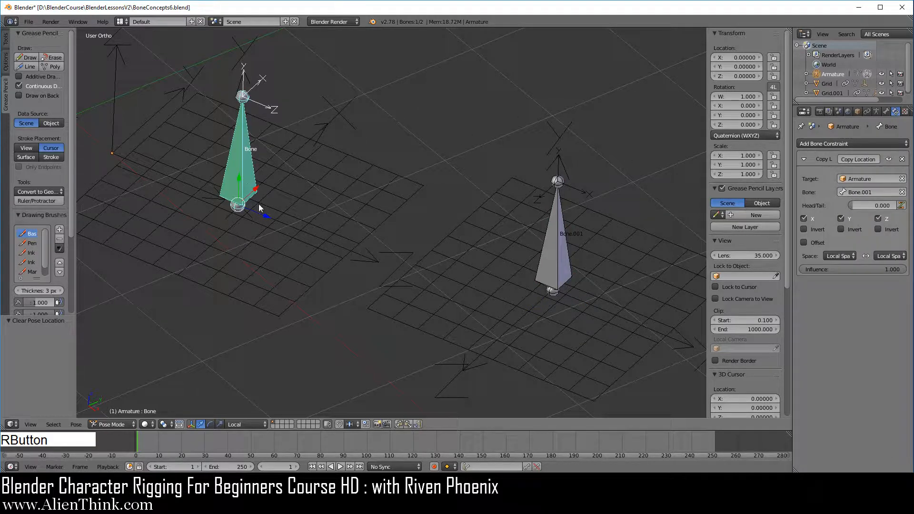
left_click(887, 256)
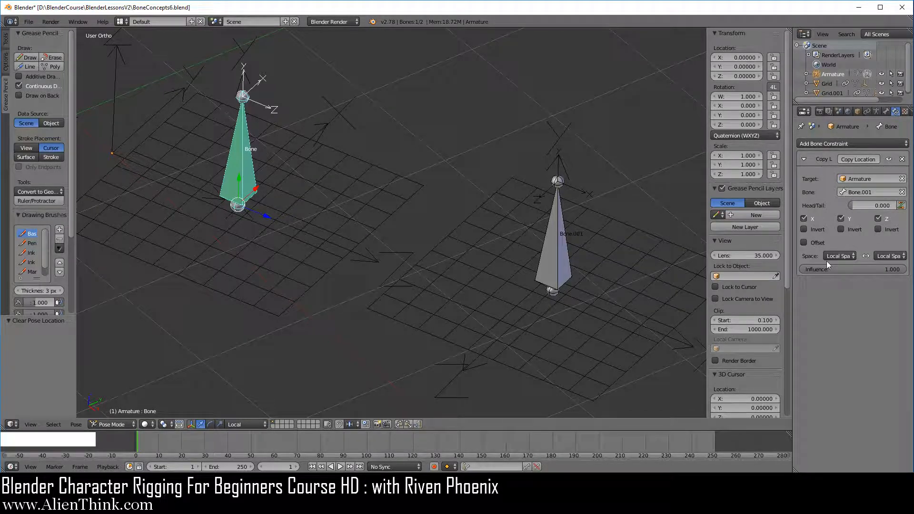
left_click(846, 255)
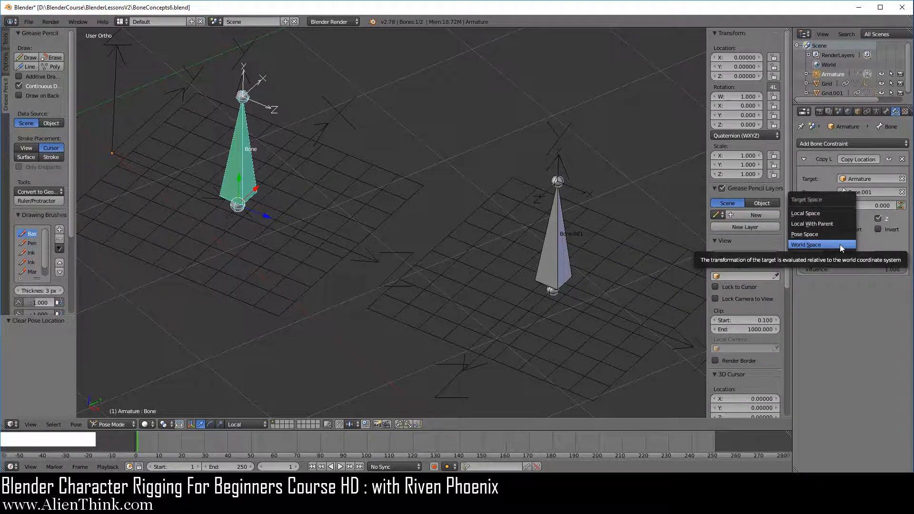
left_click(841, 244)
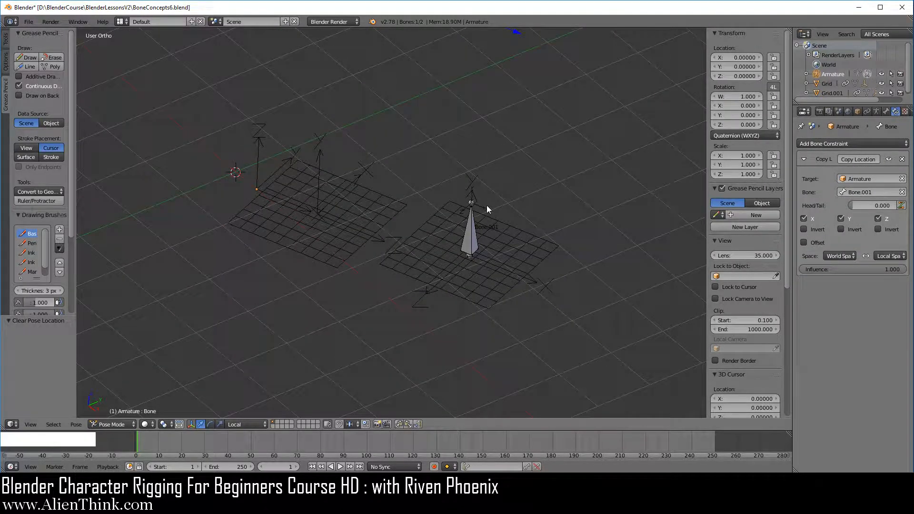
Step: Select Bone.001 and examine both bones' positions relative to the world origin from several angles and in top view
scroll(487, 205, "down", 2)
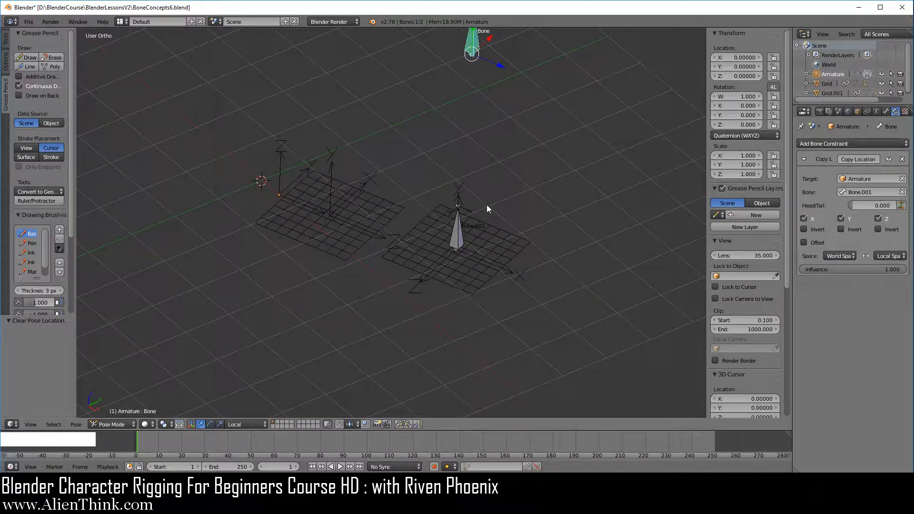
middle_click_drag(437, 157, 488, 205, "shift")
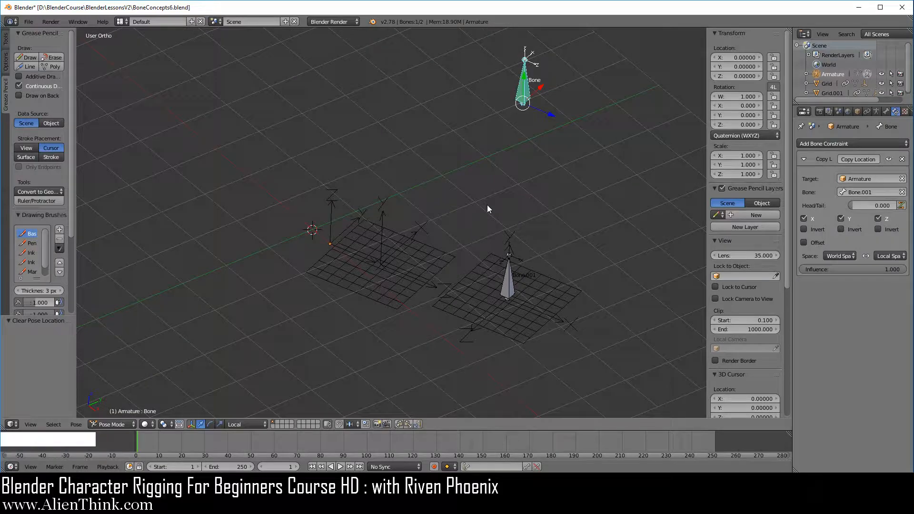
scroll(487, 209, "up", 1)
middle_click_drag(452, 173, 555, 265)
middle_click_drag(247, 190, 433, 258)
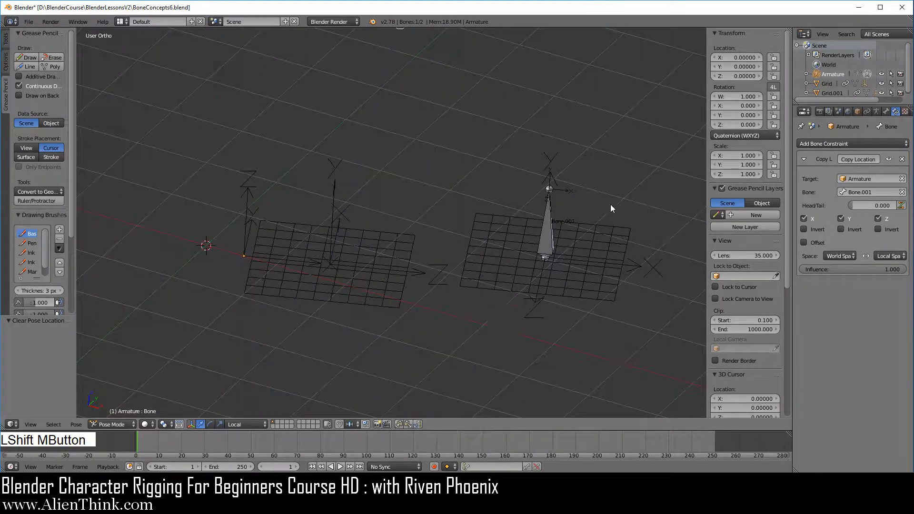
right_click(551, 241)
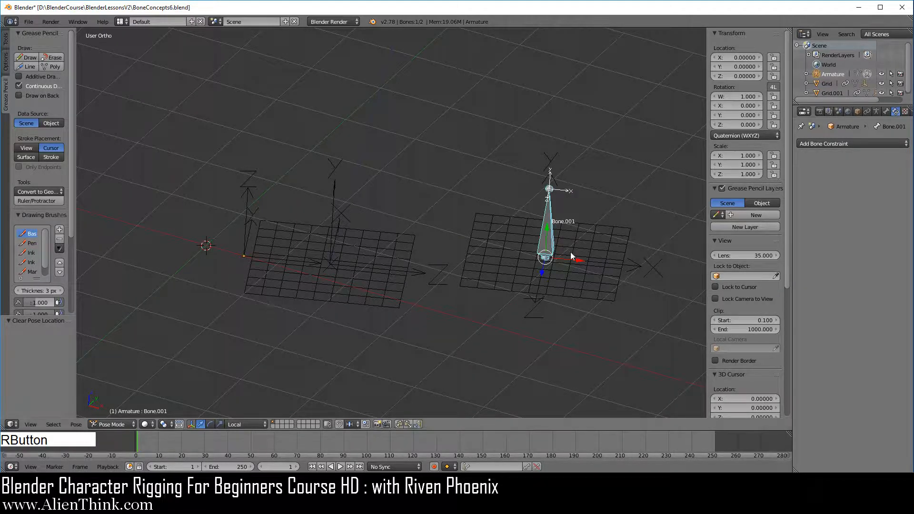
scroll(537, 259, "down", 1)
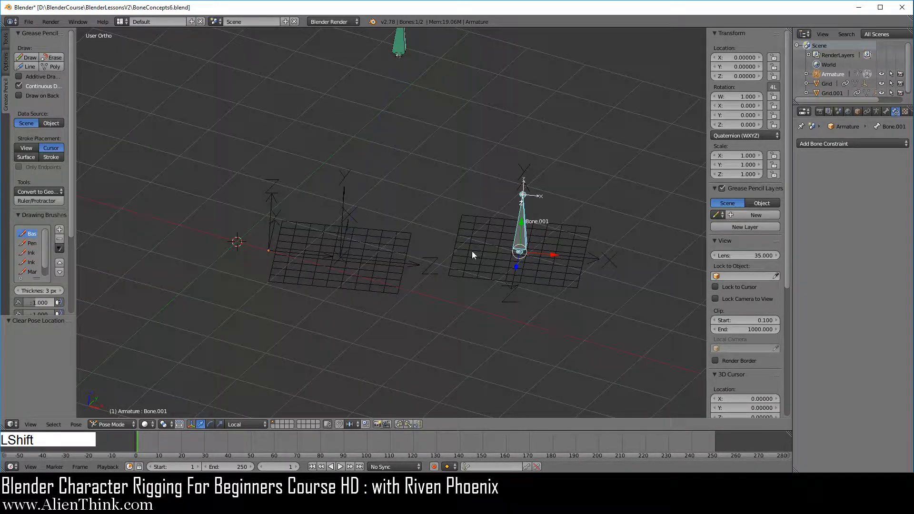
middle_click_drag(457, 235, 474, 253, "shift")
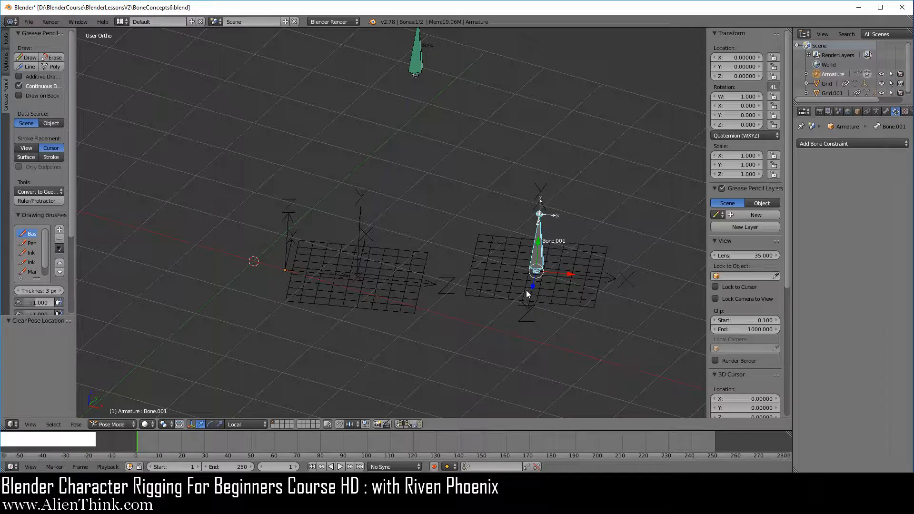
key("KP_7")
scroll(527, 290, "up", 2)
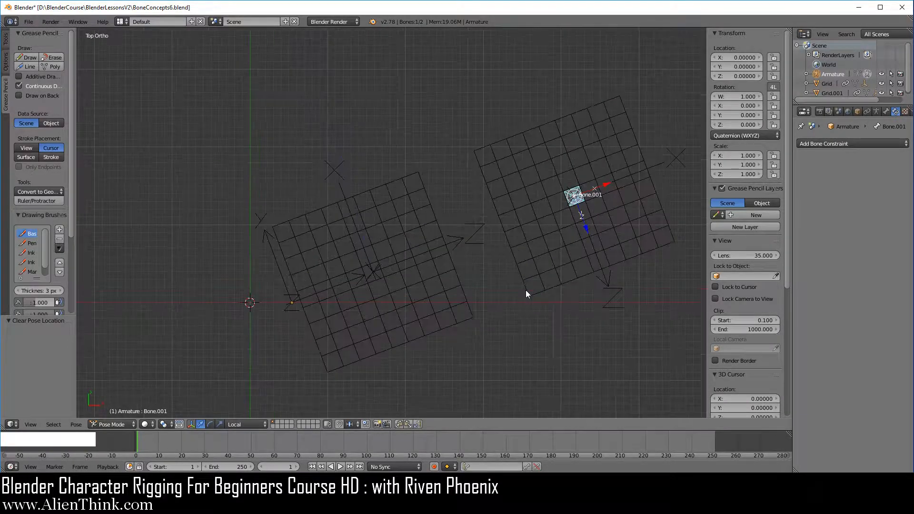
middle_click_drag(527, 291, 521, 245, "shift")
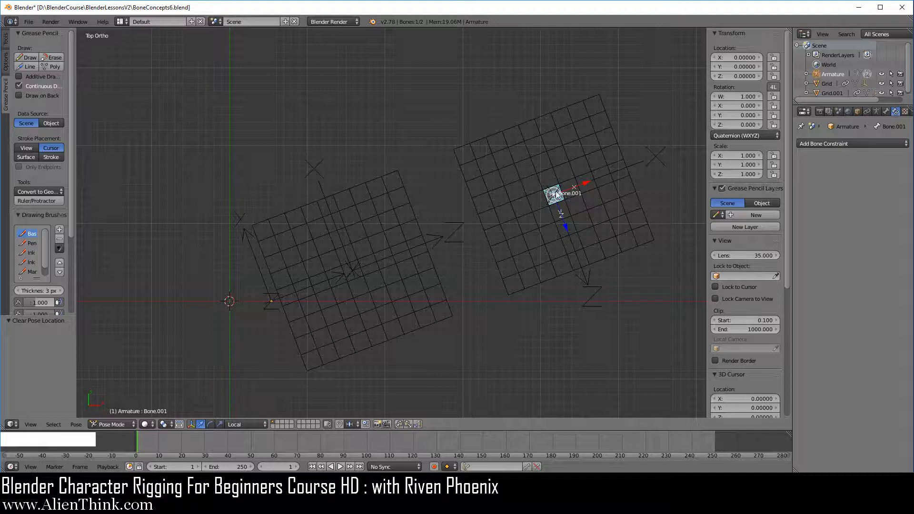
middle_click_drag(433, 177, 478, 286, "shift")
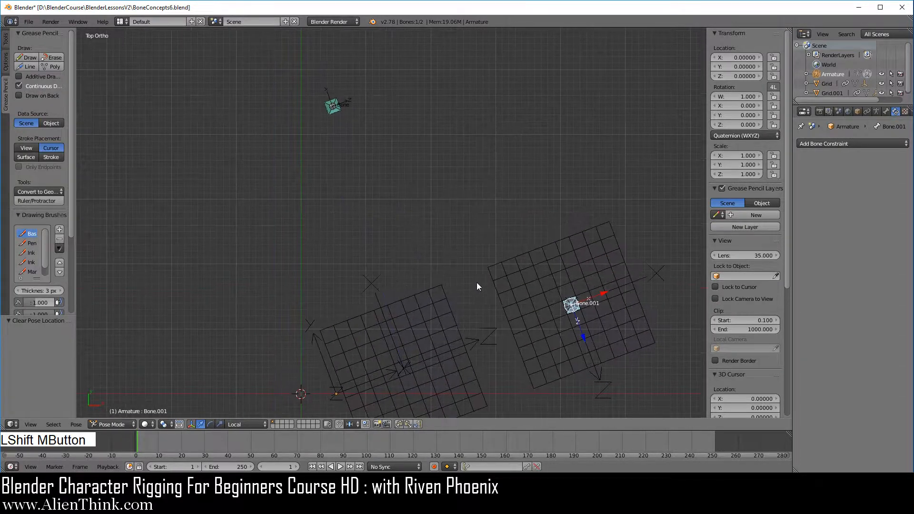
middle_click_drag(457, 247, 437, 185, "shift")
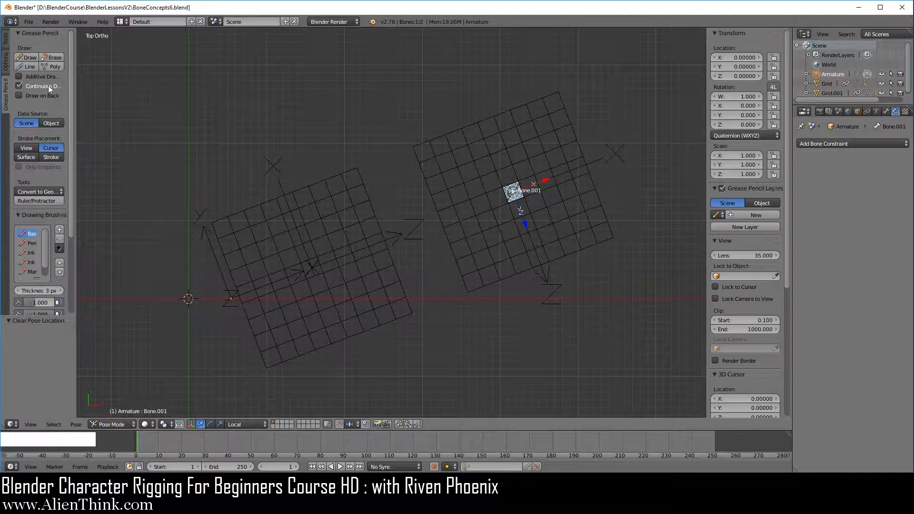
Step: Draw a straight Grease Pencil line from the world origin along the X axis to below Bone.001
left_click(30, 65)
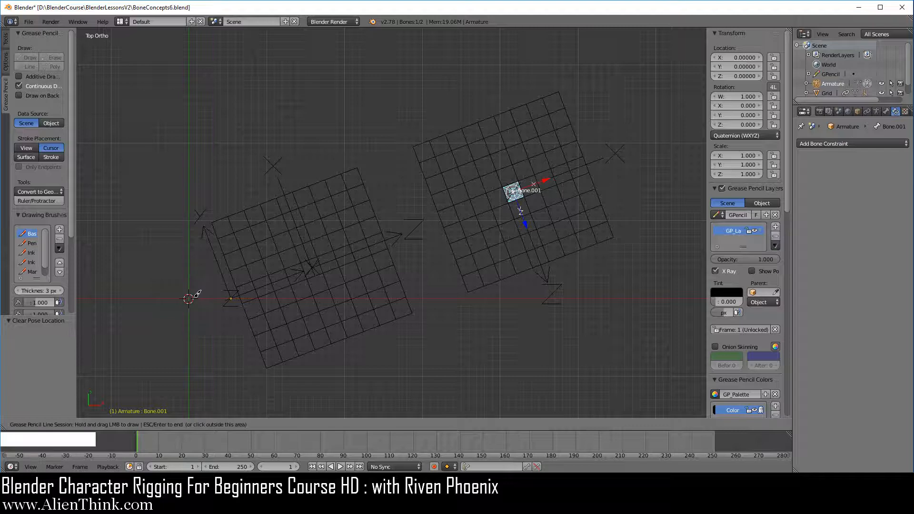
mouse_move(190, 297)
left_mouse_down()
mouse_move(436, 315)
mouse_move(535, 298)
mouse_move(518, 296)
left_mouse_up()
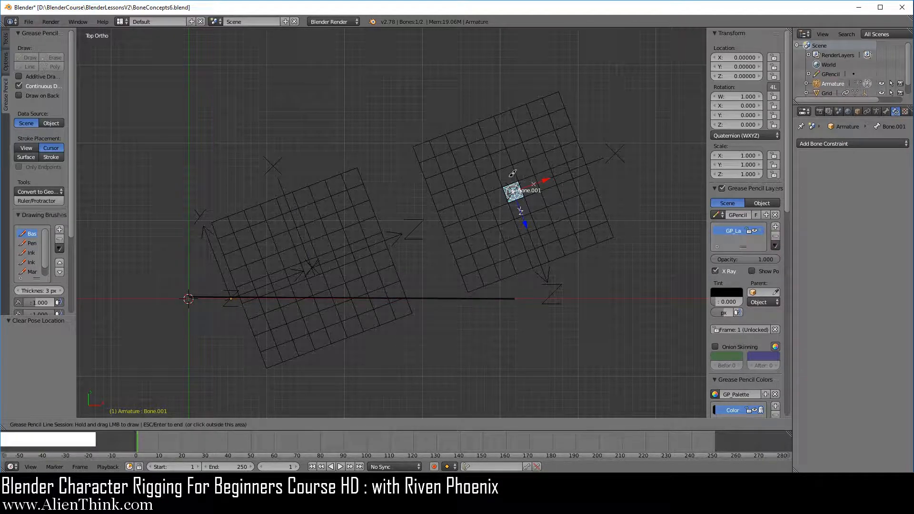
key("Escape")
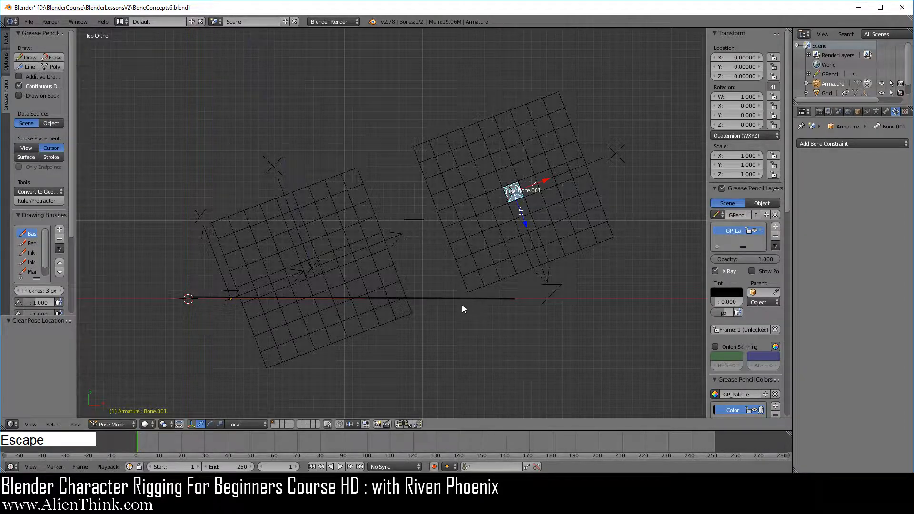
Step: Draw a straight Grease Pencil line from the center of the first bone's reference grid along its local X axis to beside the first bone
mouse_move(462, 308)
middle_mouse_down("shift")
mouse_move(493, 312)
mouse_move(561, 364)
middle_mouse_up("shift")
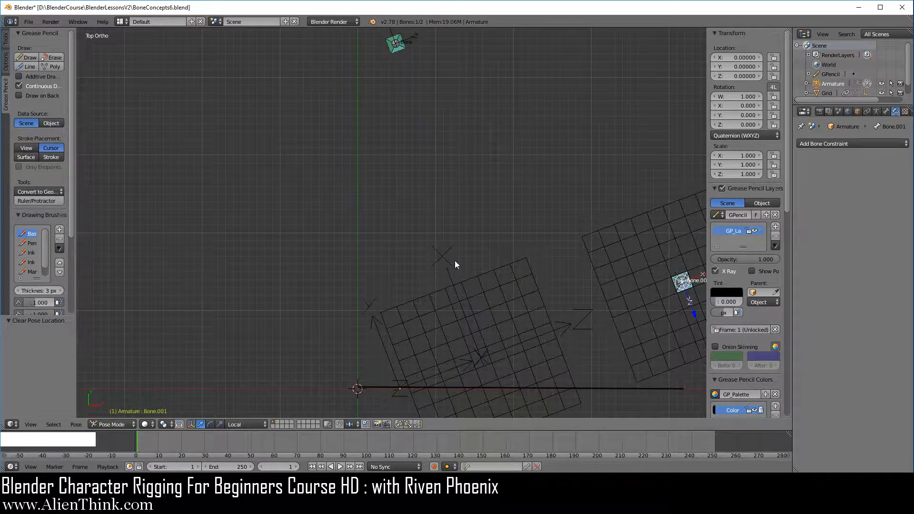
left_click(39, 68)
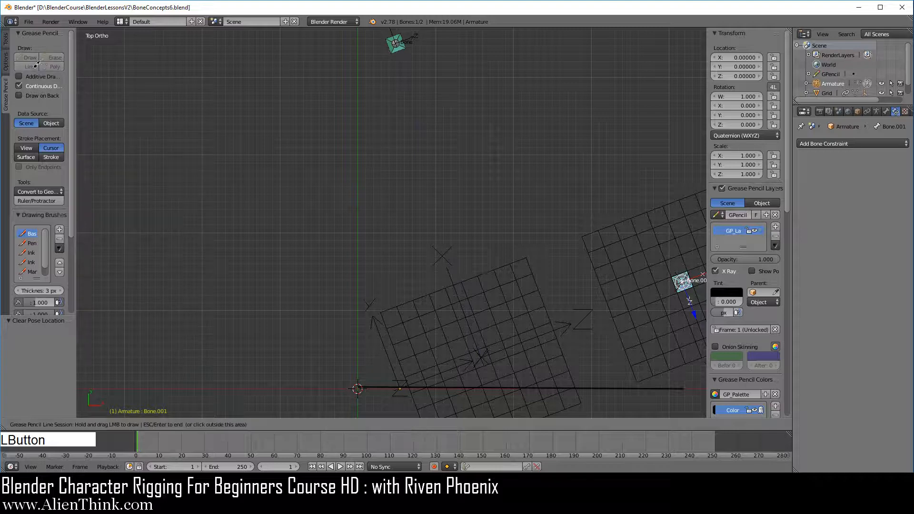
mouse_move(484, 354)
left_mouse_down()
mouse_move(415, 204)
mouse_move(376, 45)
left_mouse_up()
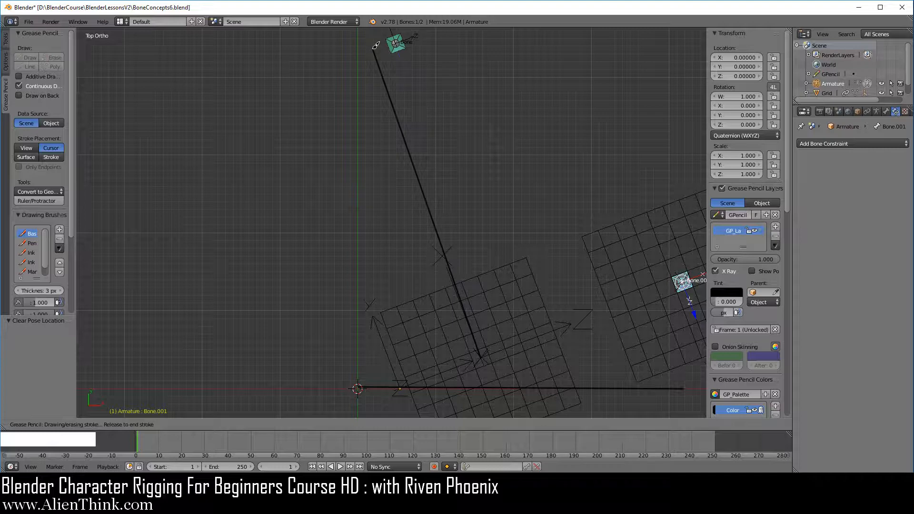
key("Escape")
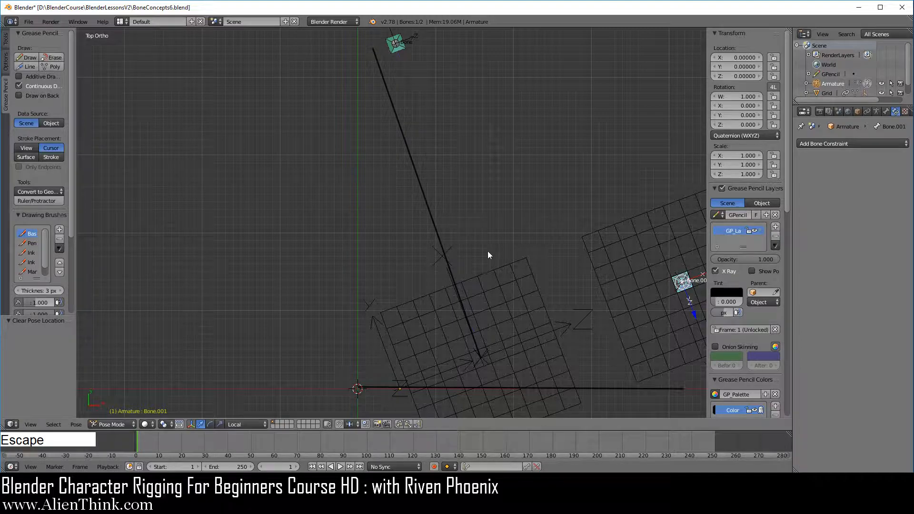
Step: In top view, draw a straight Grease Pencil line from the end of the world X axis line along the Y direction to Bone.001
mouse_move(490, 255)
middle_mouse_down()
mouse_move(403, 219)
mouse_move(382, 181)
mouse_move(325, 187)
mouse_move(508, 284)
mouse_move(442, 232)
mouse_move(430, 242)
mouse_move(427, 276)
middle_mouse_up()
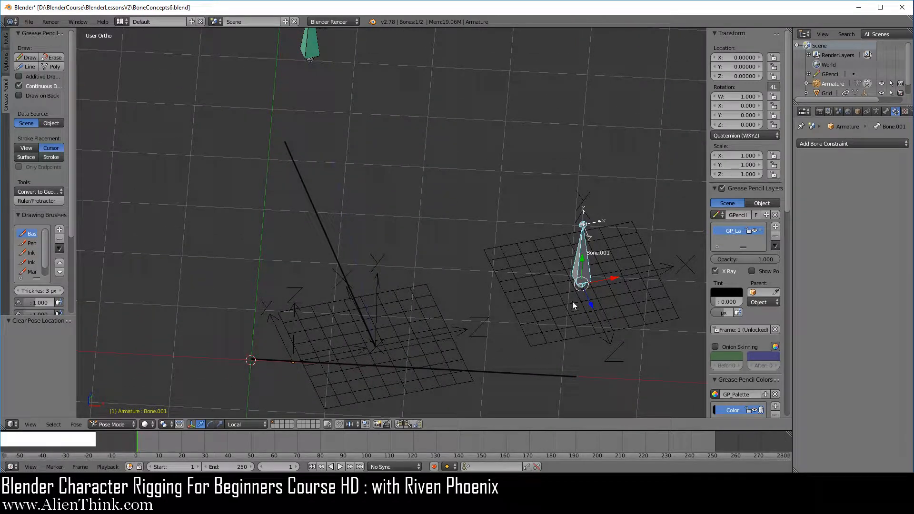
mouse_move(574, 303)
middle_mouse_down()
mouse_move(520, 323)
mouse_move(419, 304)
mouse_move(359, 263)
middle_mouse_up()
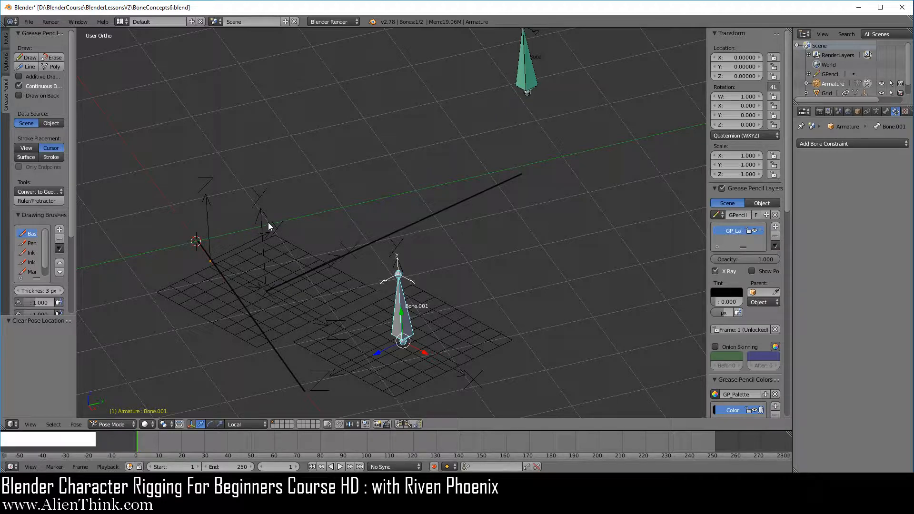
middle_click_drag(268, 222, 352, 273, "shift")
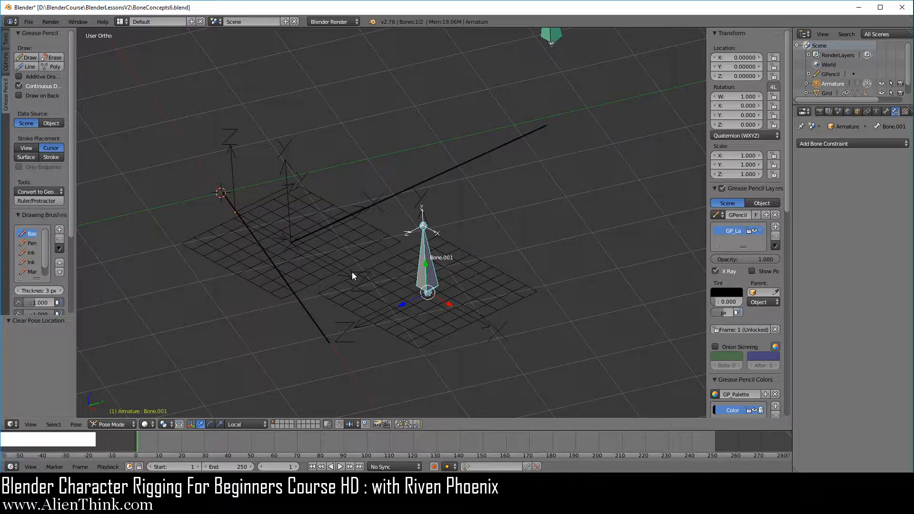
key("KP_7")
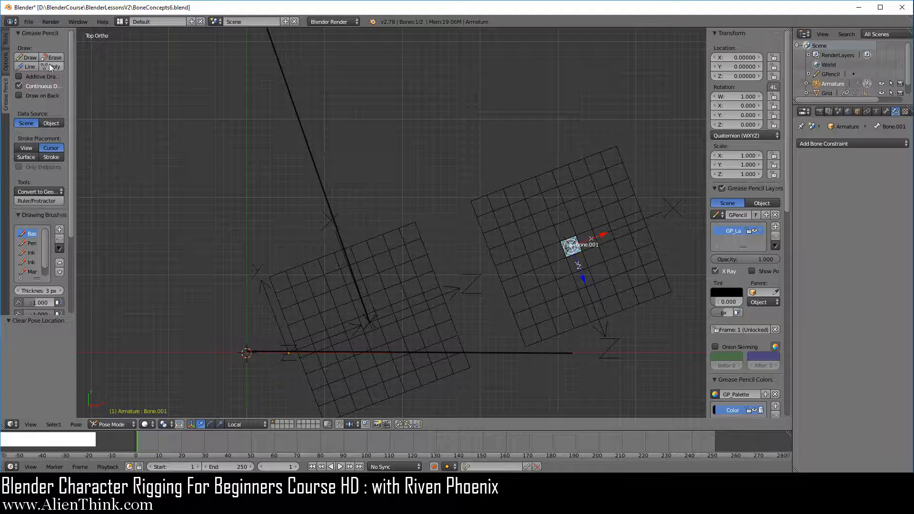
left_click(30, 66)
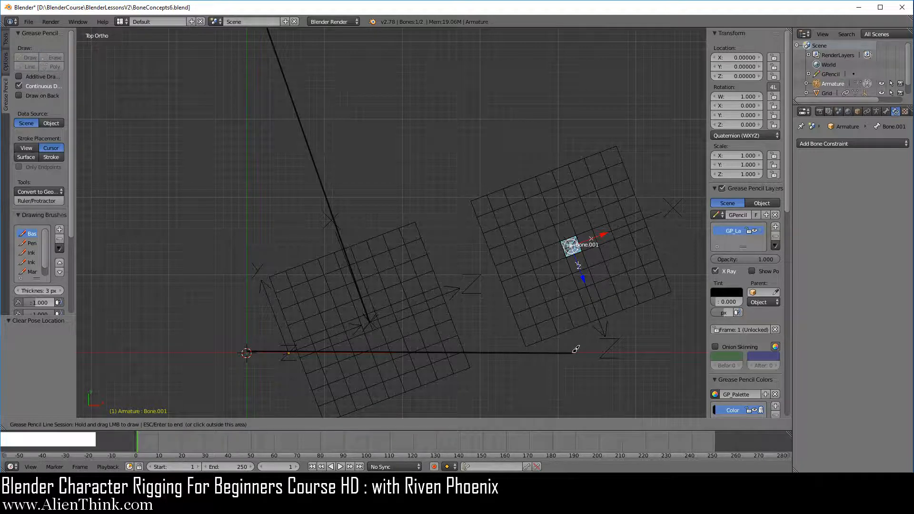
left_click_drag(573, 353, 576, 240)
key("Escape")
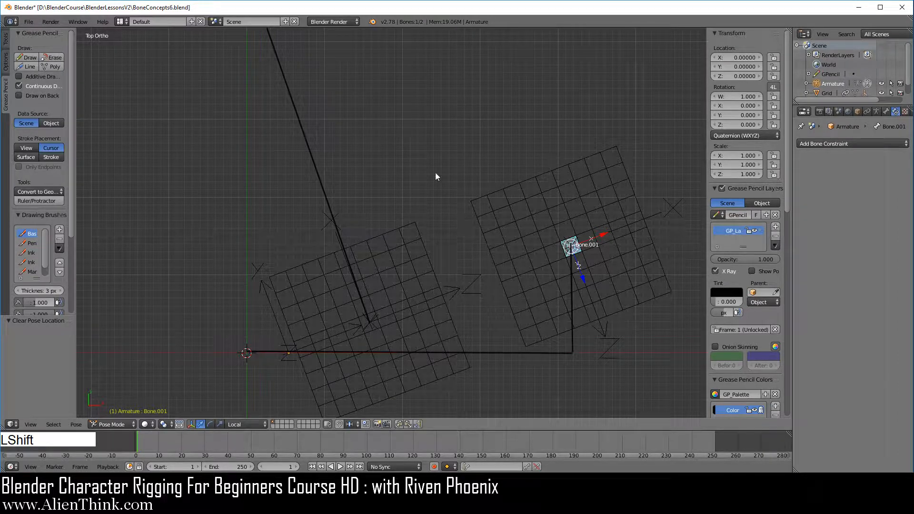
Step: Select the first bone and examine its Copy Location offset against Bone.001's world position and the drawn lines, from several angles and in top view
middle_click_drag(435, 173, 515, 340, "shift")
right_click(374, 185)
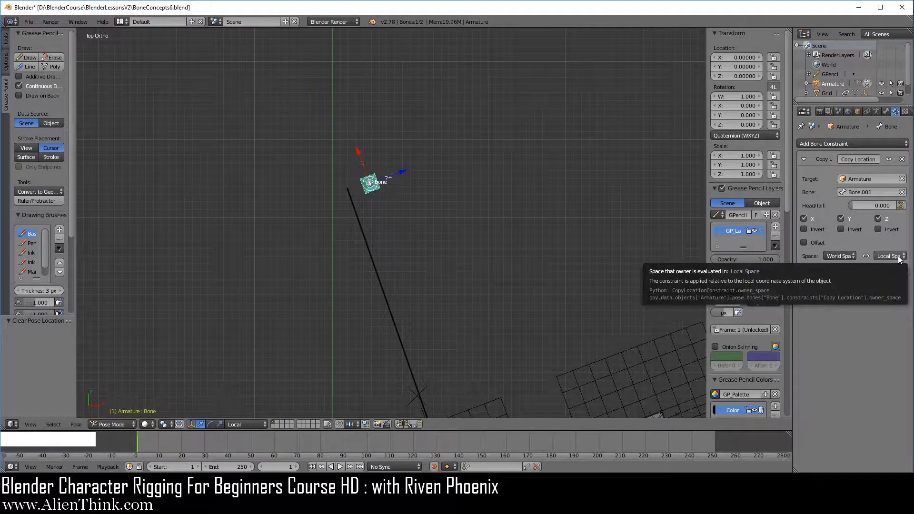
middle_click_drag(516, 378, 359, 50)
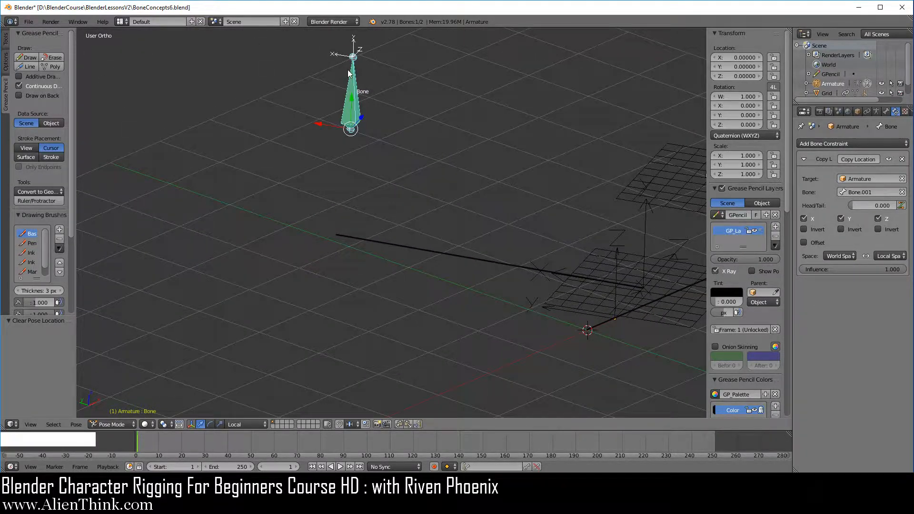
middle_click_drag(384, 178, 392, 283, "shift")
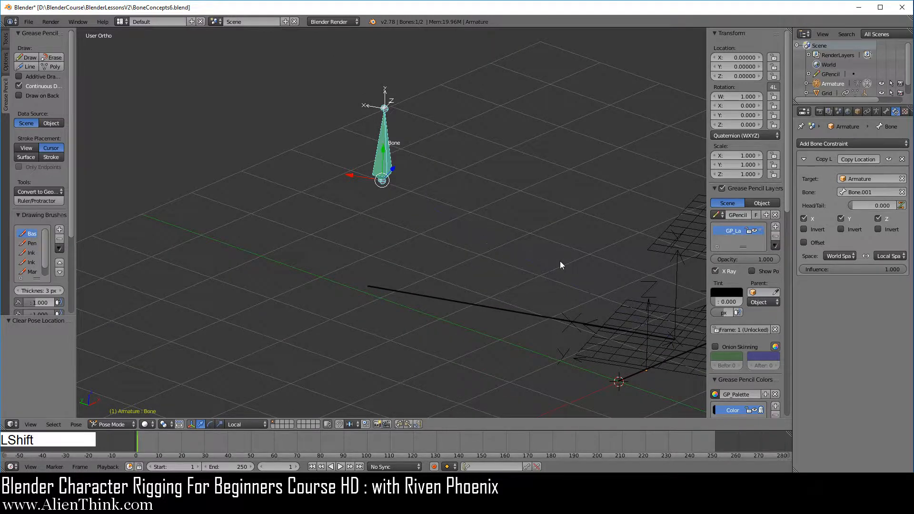
middle_click_drag(560, 261, 378, 238, "shift")
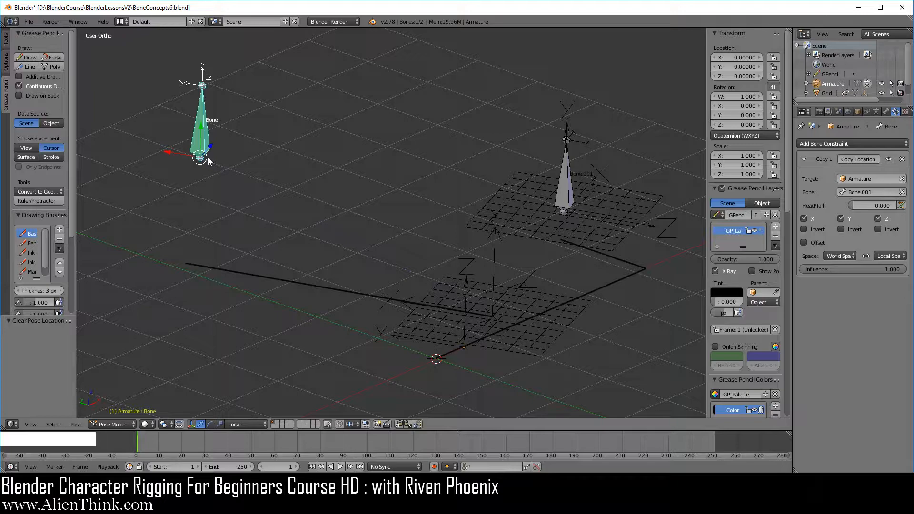
middle_click_drag(588, 250, 449, 230)
scroll(496, 312, "up", 3)
scroll(459, 244, "up", 4)
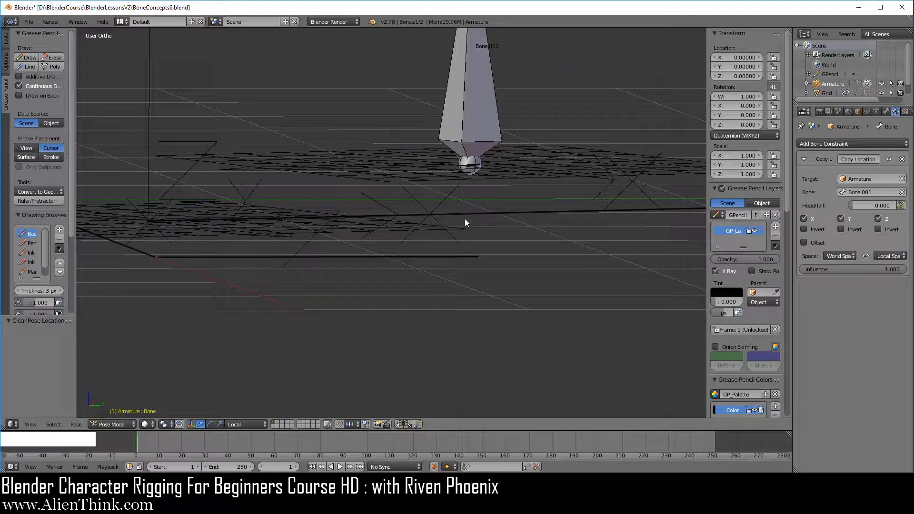
scroll(468, 253, "down", 3)
mouse_move(469, 253)
middle_mouse_down("shift")
mouse_move(475, 170)
mouse_move(455, 195)
mouse_move(444, 168)
mouse_move(443, 211)
mouse_move(516, 223)
mouse_move(476, 180)
mouse_move(457, 248)
mouse_move(470, 265)
middle_mouse_up("shift")
key("KP_7")
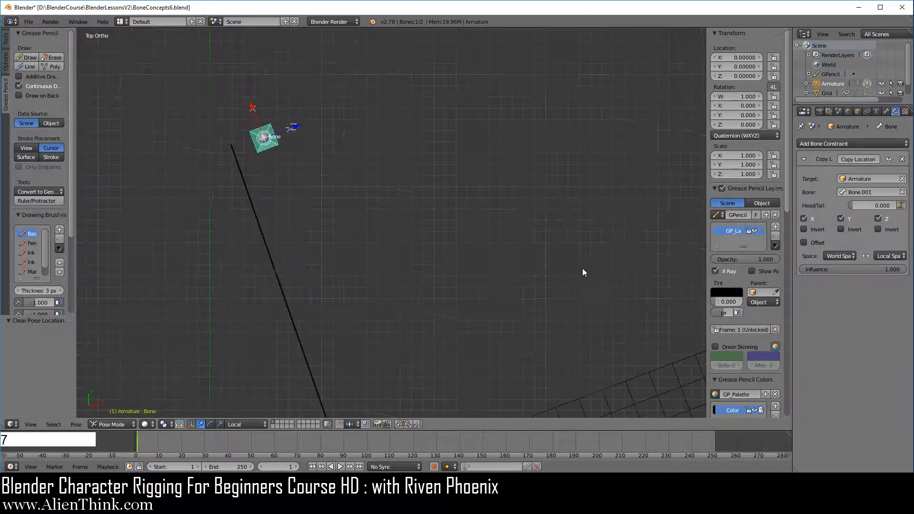
middle_click_drag(413, 233, 480, 205, "shift")
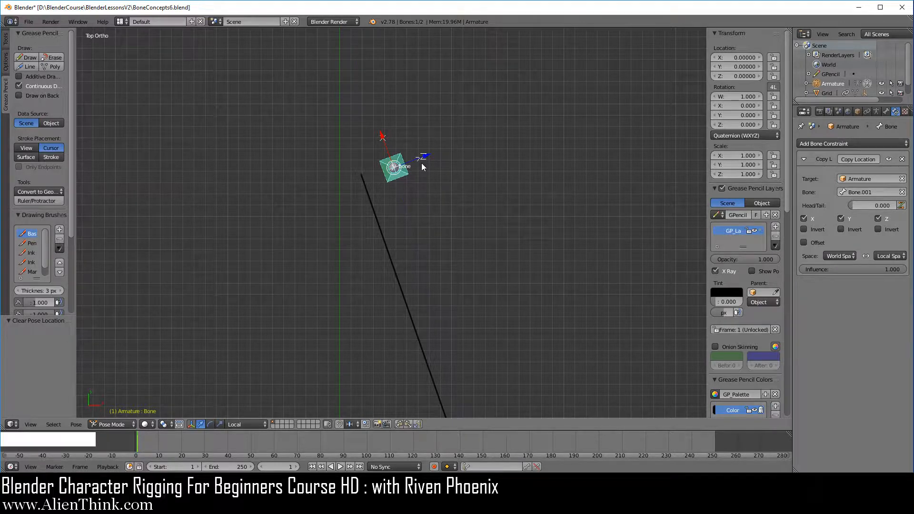
scroll(519, 270, "down", 2)
middle_click_drag(518, 271, 458, 193, "shift")
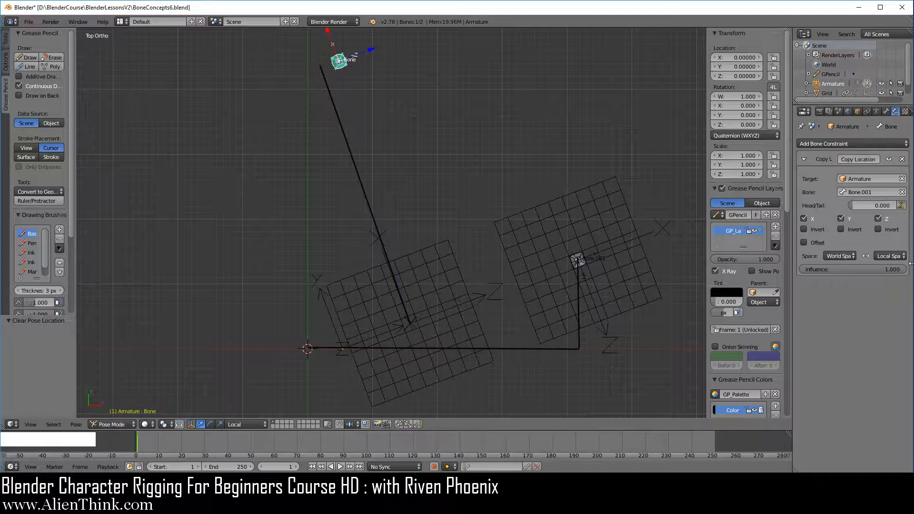
Step: Save the changes to the current file, BoneConcepts6.blend
left_click(30, 22)
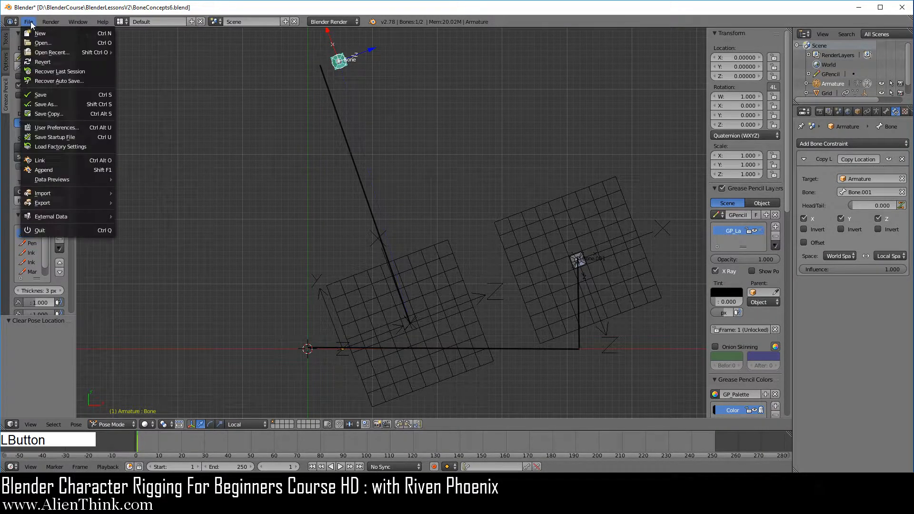
left_click(47, 94)
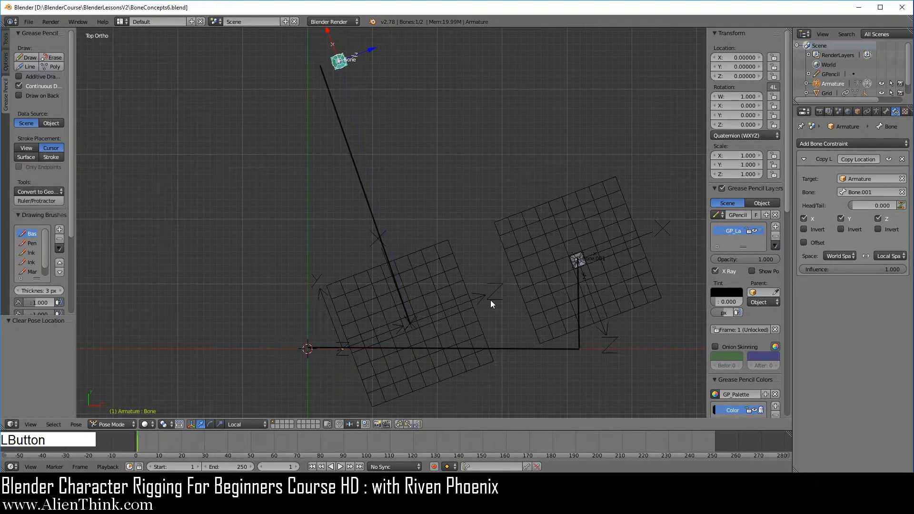